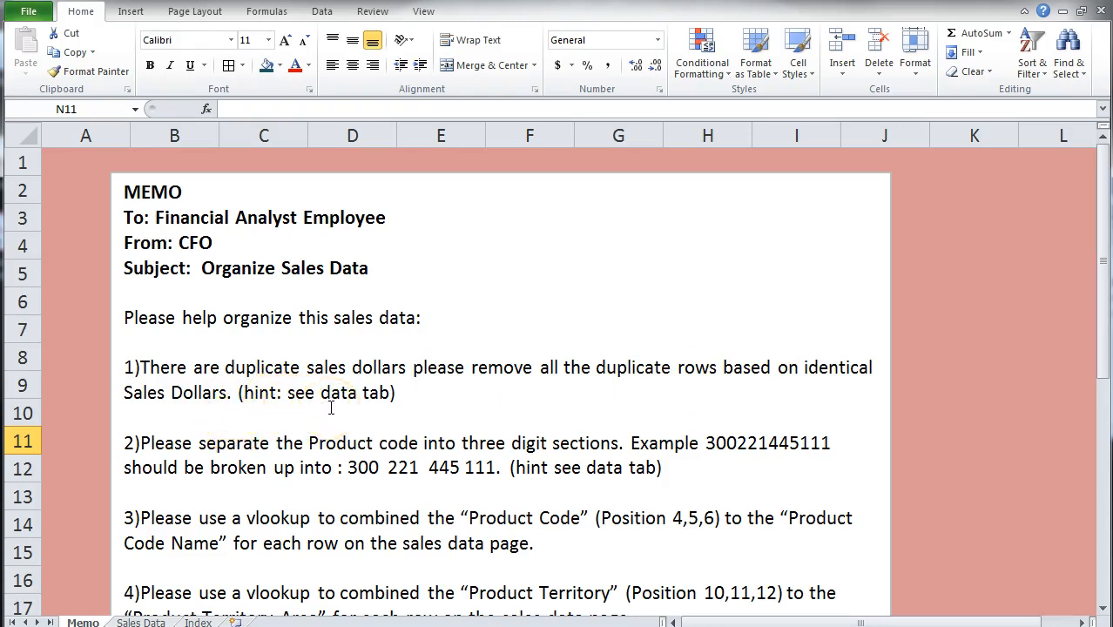
# Step: Edit the hint in item 1 of the memo so that it refers to the "Sales Data tab"
pyautogui.click(322, 394)
pyautogui.write('Sales D')
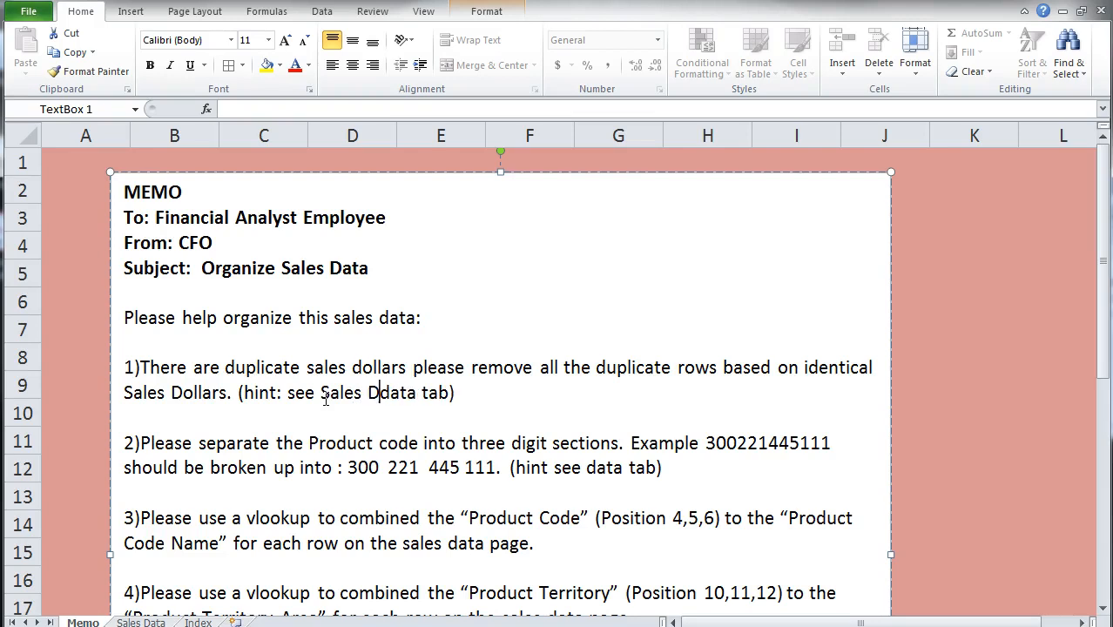
pyautogui.click(316, 420)
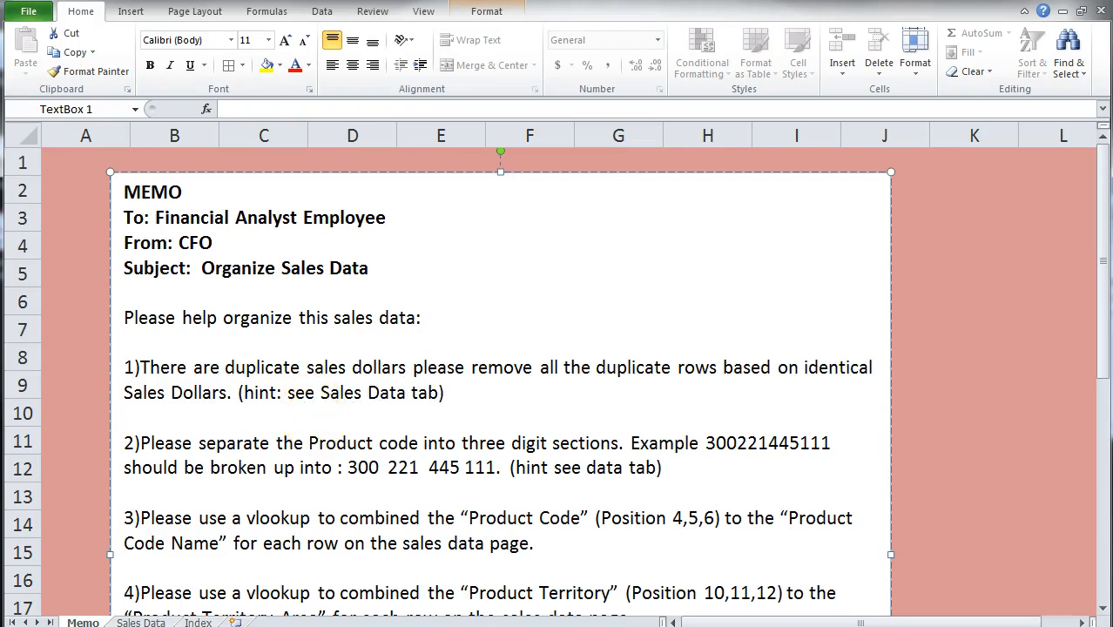
# Step: Remove duplicate rows from the Sales Data table in columns A to D, comparing only the Sales Dollars column
pyautogui.click(142, 621)
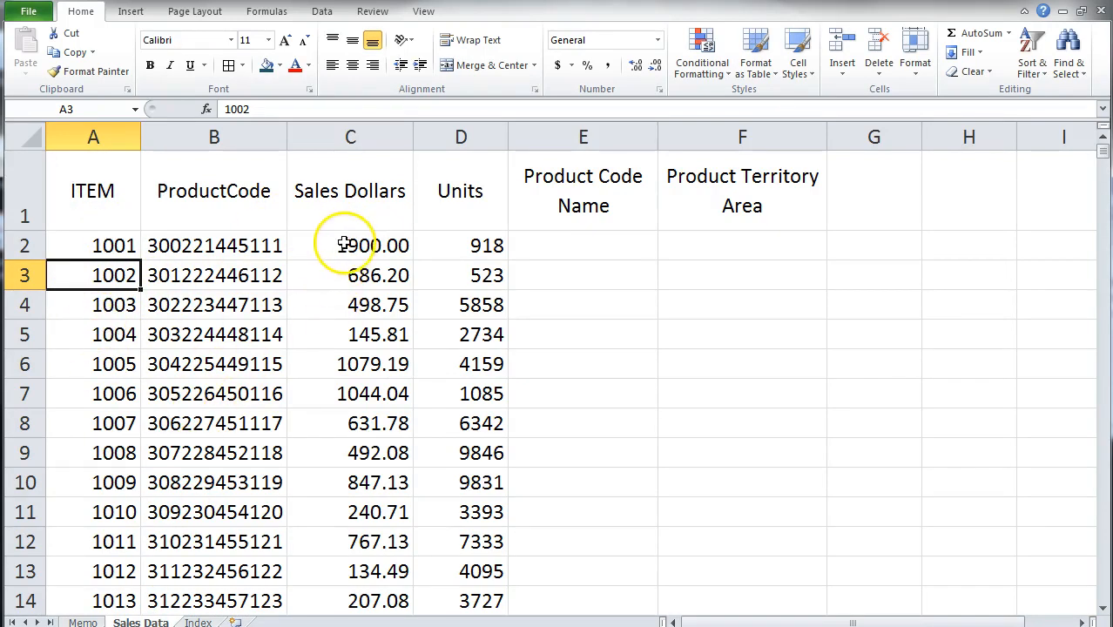
pyautogui.moveTo(87, 209); pyautogui.dragTo(451, 296)
pyautogui.hotkey('ctrl', 'shift', 'Down')
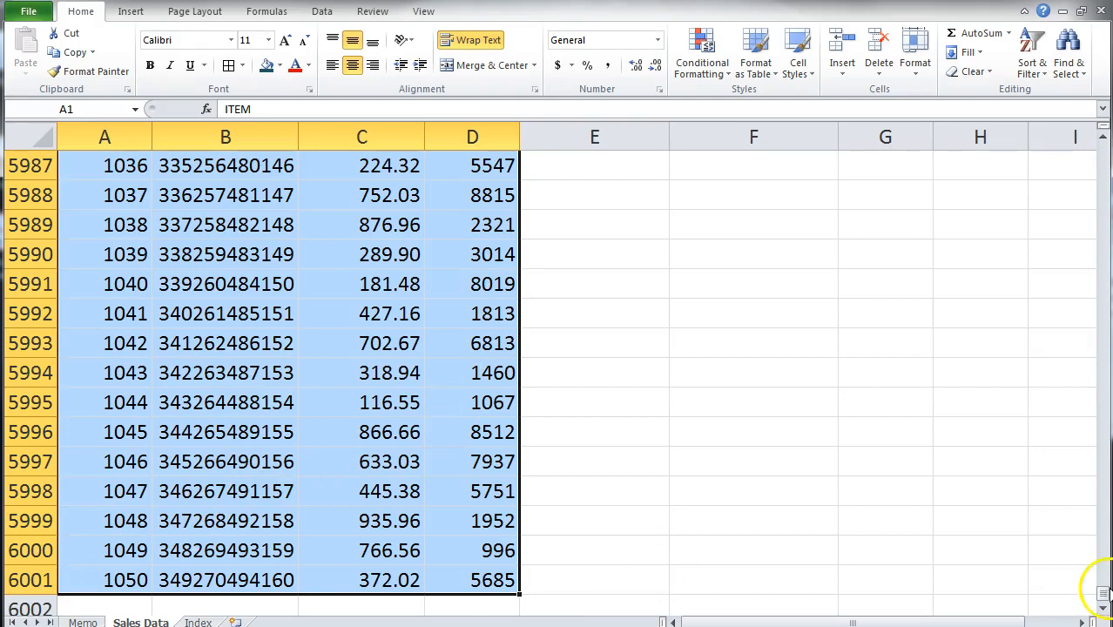
pyautogui.moveTo(1102, 592); pyautogui.dragTo(1102, 140)
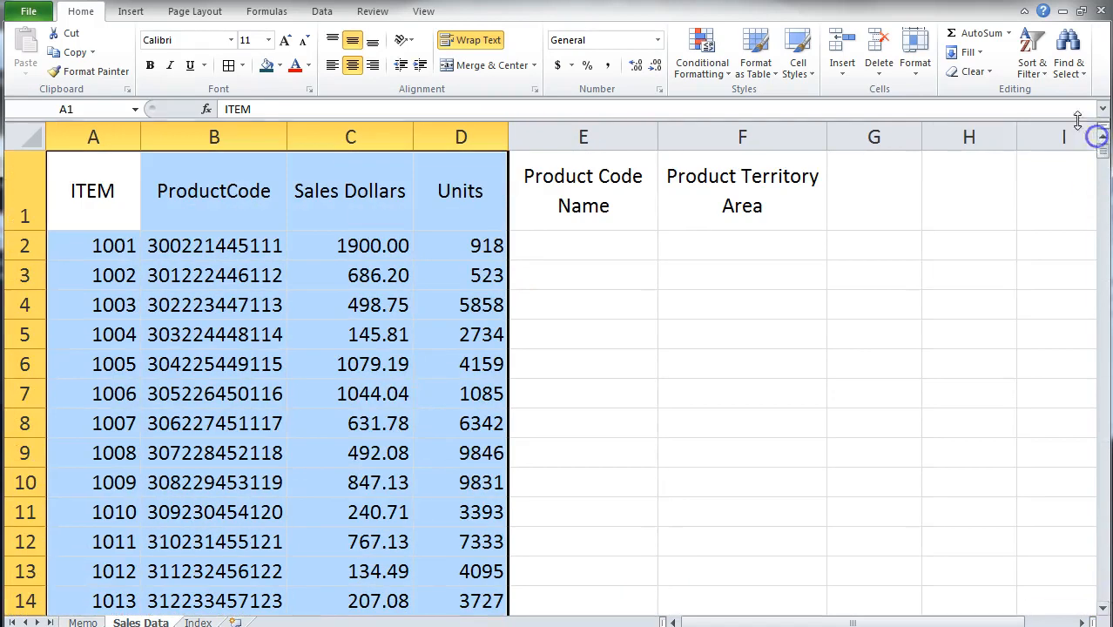
pyautogui.click(323, 11)
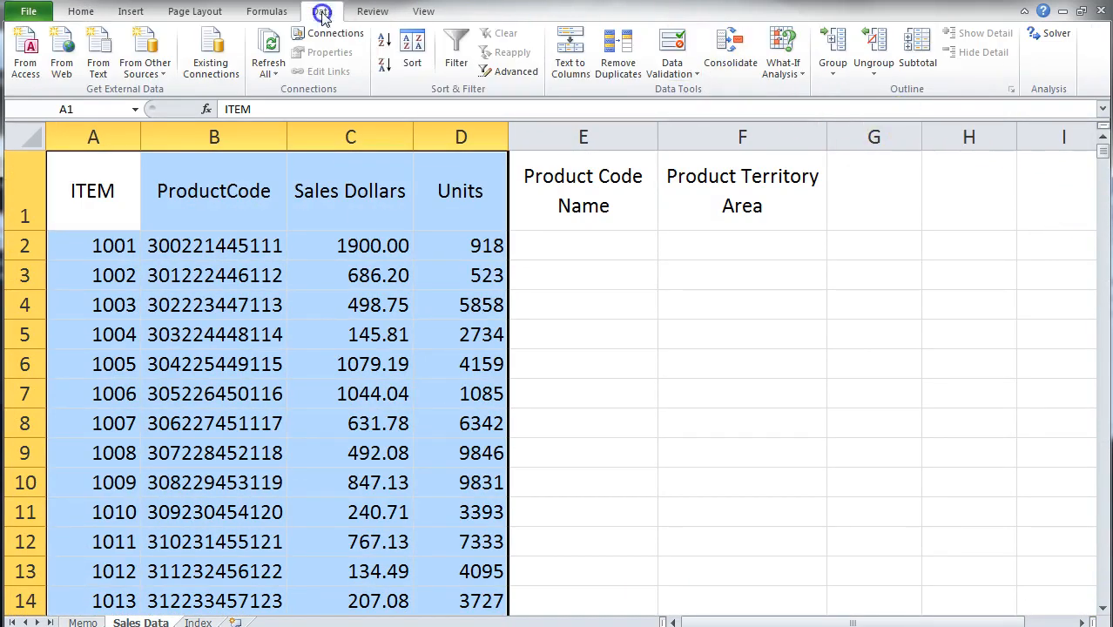
pyautogui.click(618, 57)
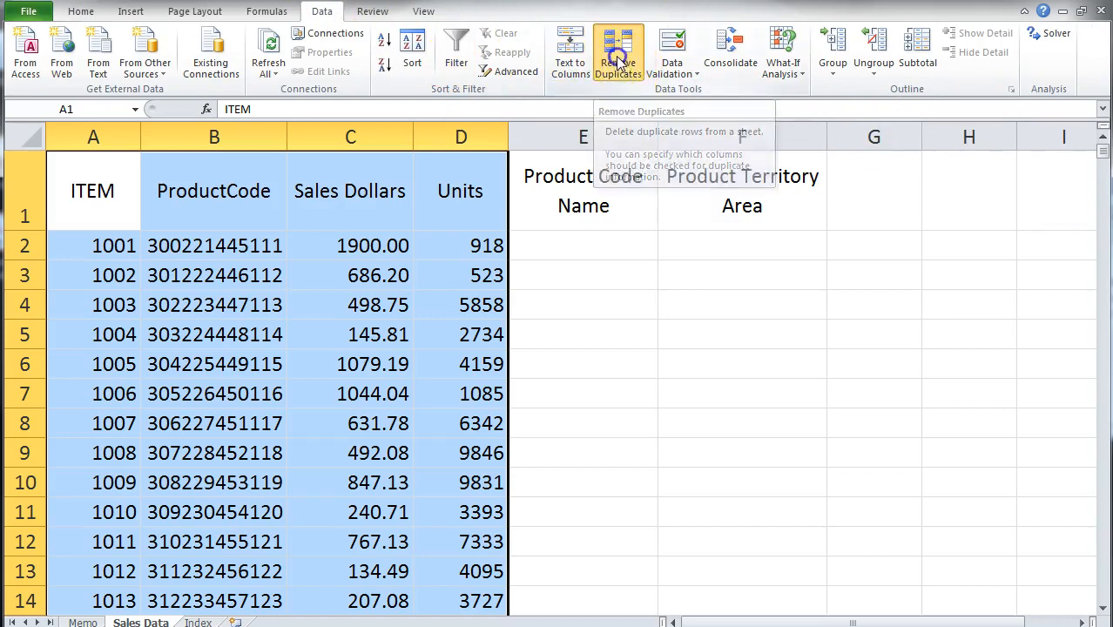
pyautogui.click(579, 373)
pyautogui.click(581, 388)
pyautogui.click(580, 419)
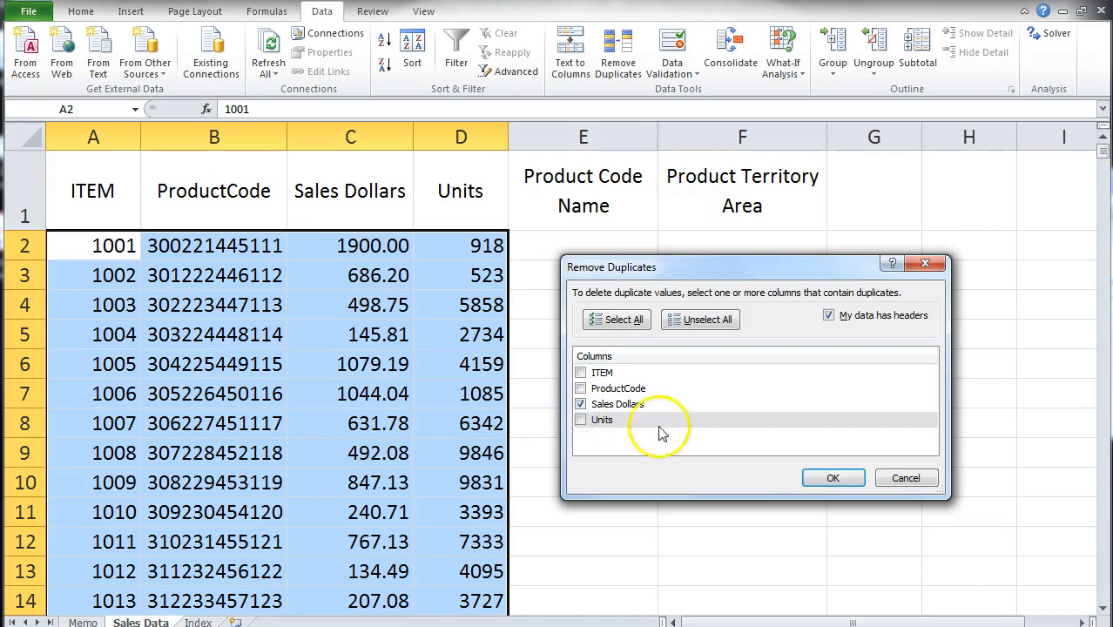
pyautogui.click(833, 480)
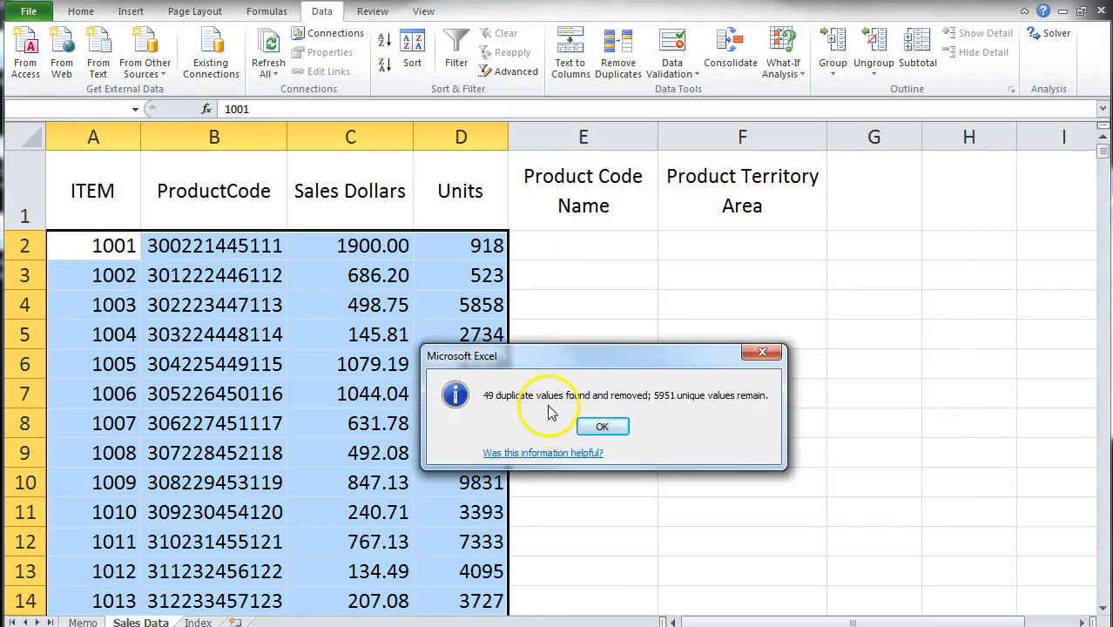
pyautogui.click(614, 428)
# Step: Check where the ITEM column ends on the Sales Data sheet, and return to its header
pyautogui.click(98, 277)
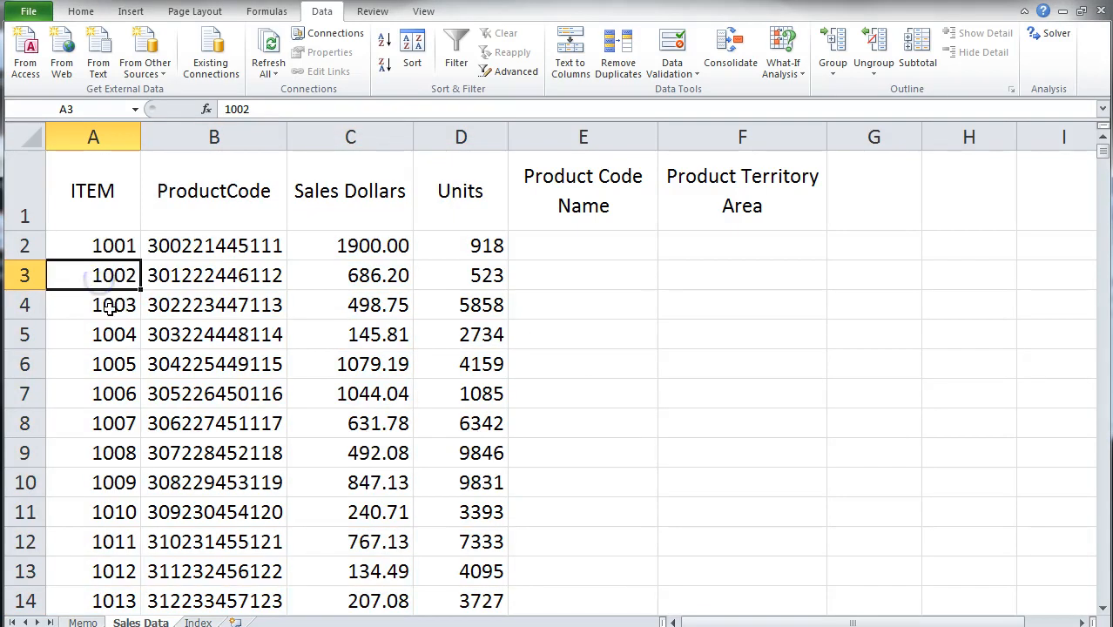
pyautogui.hotkey('ctrl', 'Down')
pyautogui.press('Up')
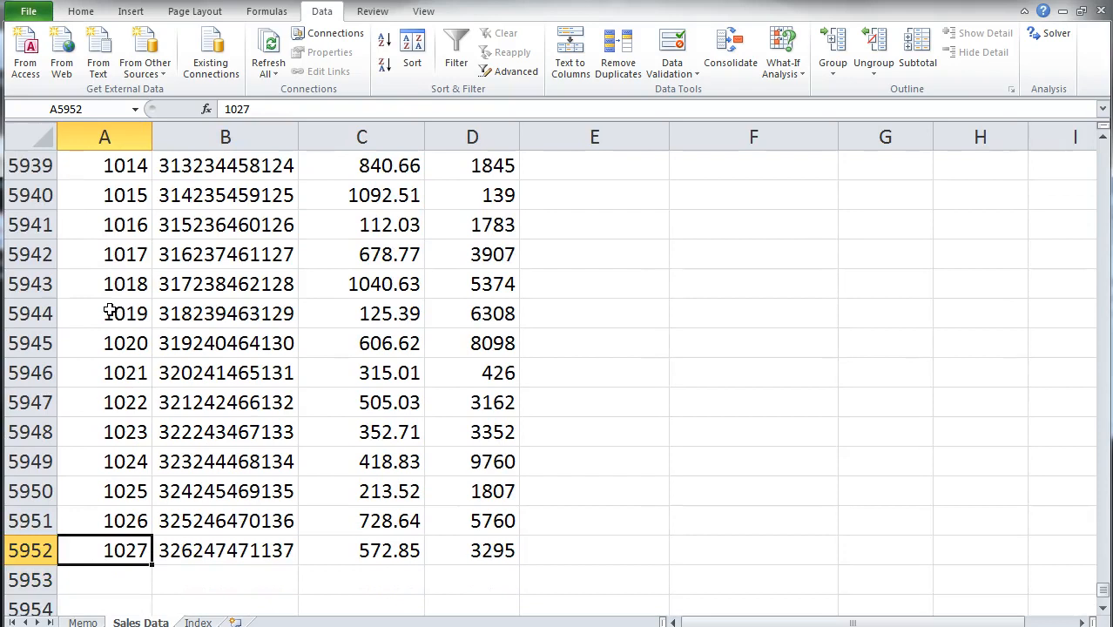
pyautogui.press('Down')
pyautogui.press('Up')
pyautogui.press('Up')
pyautogui.hotkey('ctrl', 'Up')
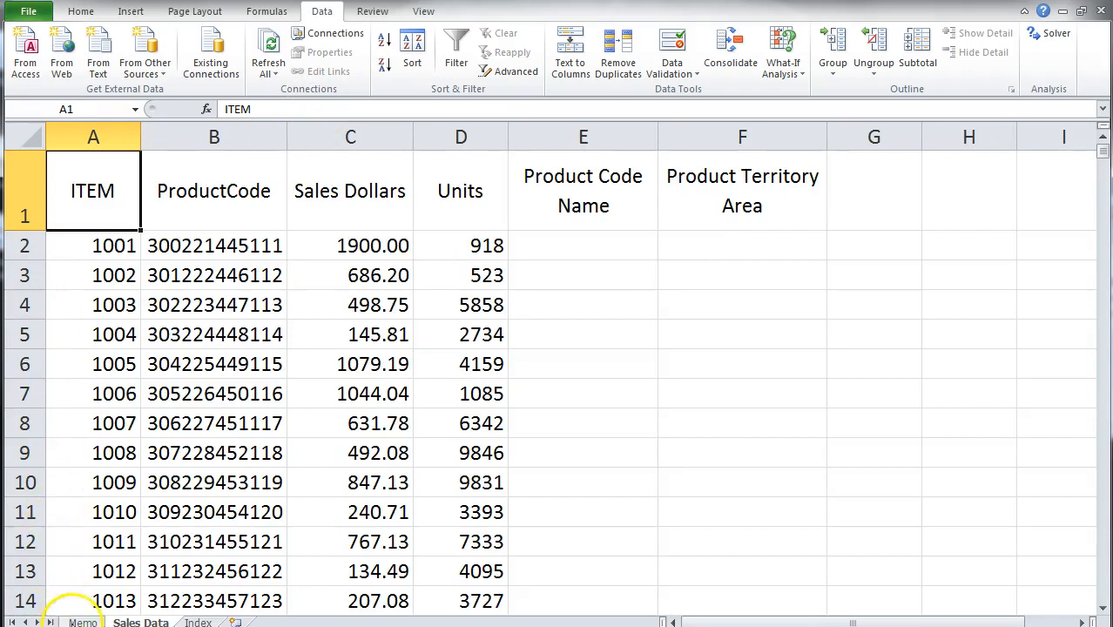
# Step: Edit the hint in item 2 of the memo so that it refers to the "Sales Data tab"
pyautogui.click(82, 621)
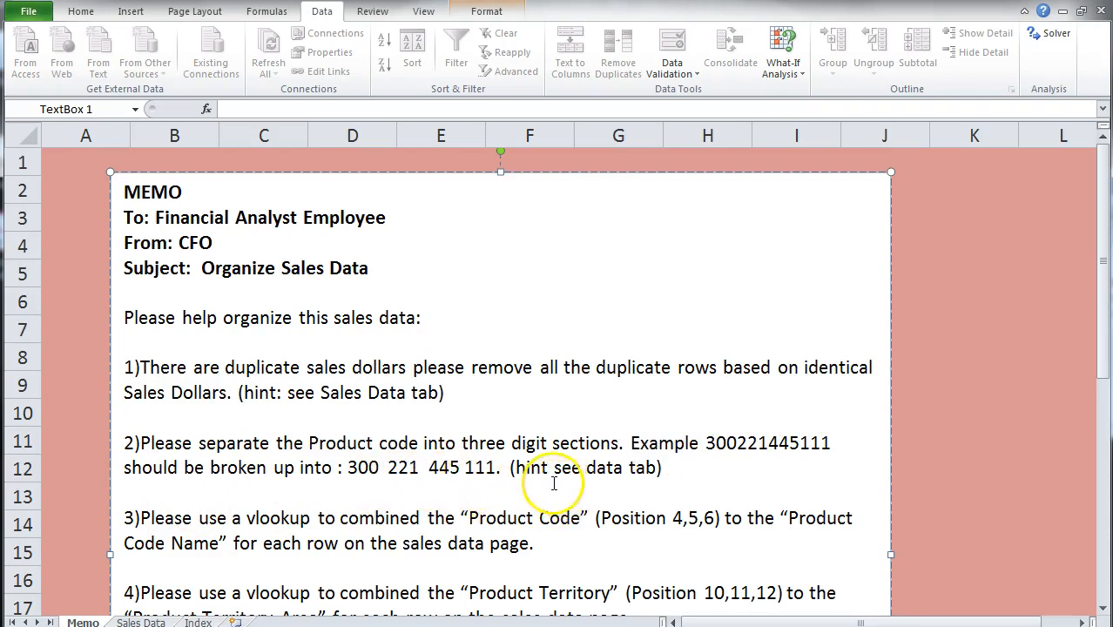
pyautogui.click(585, 469)
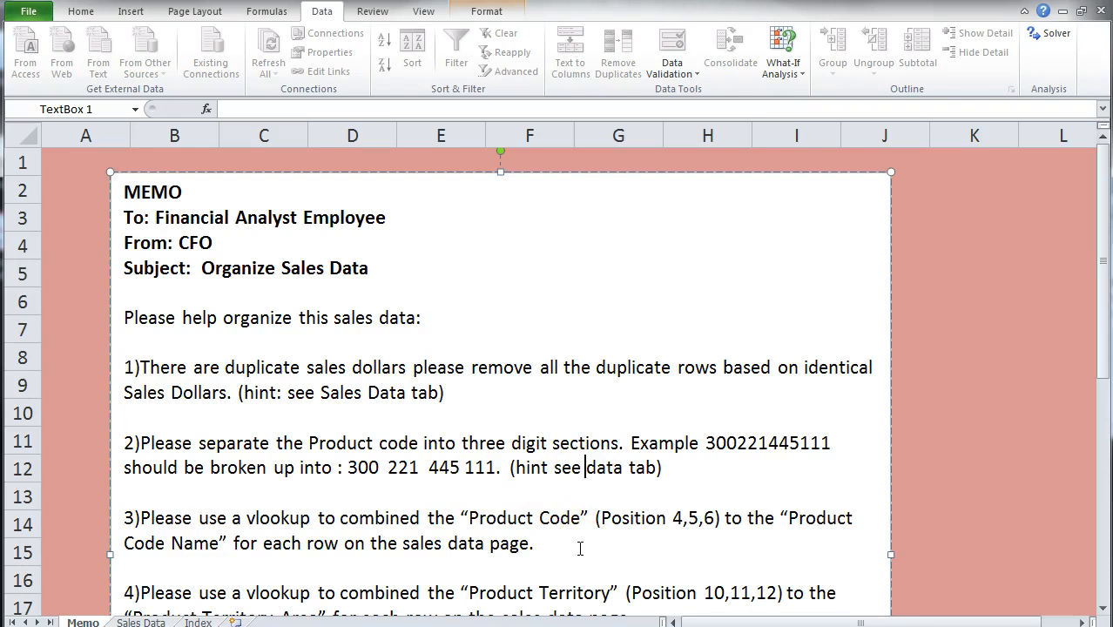
pyautogui.write('Dales ')
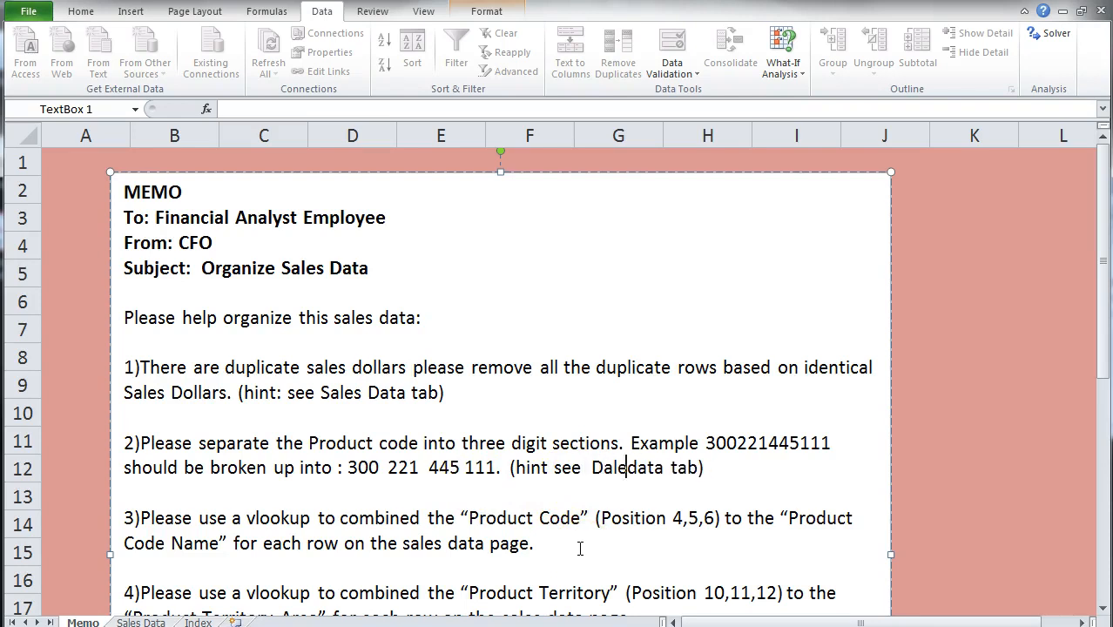
pyautogui.write('Sa')
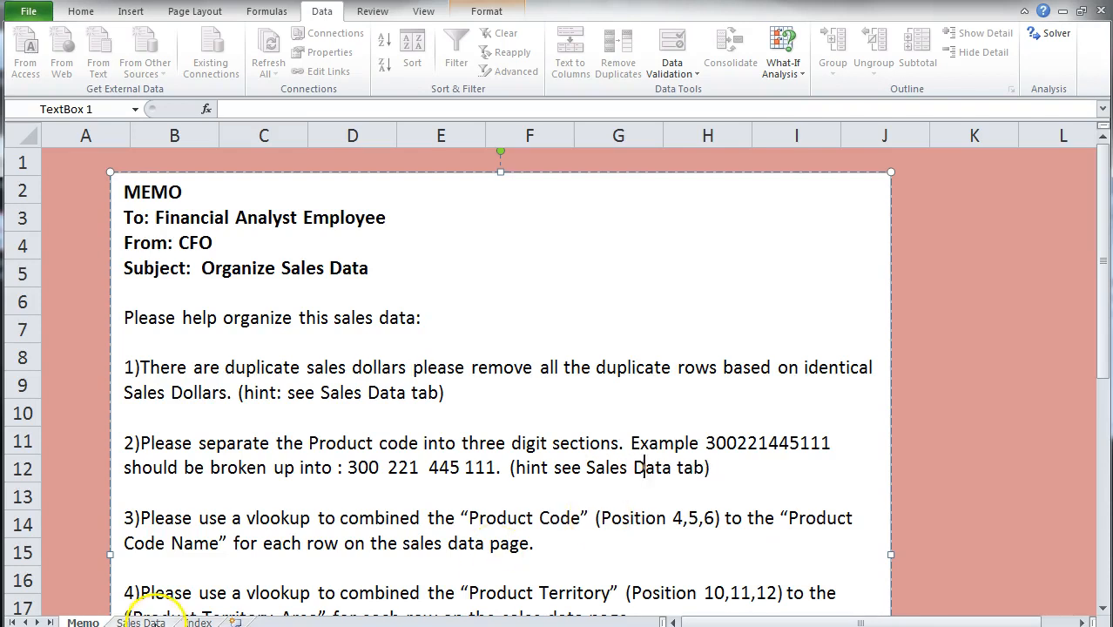
# Step: Insert three blank columns between ProductCode and Sales Dollars on the Sales Data sheet
pyautogui.click(140, 622)
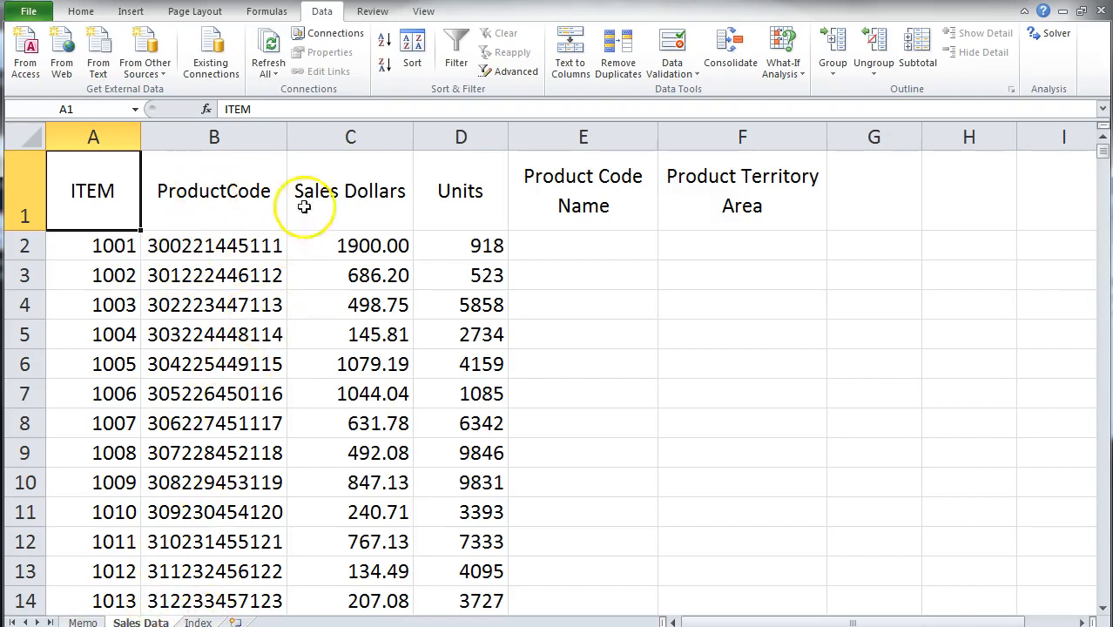
pyautogui.moveTo(317, 138); pyautogui.dragTo(546, 151)
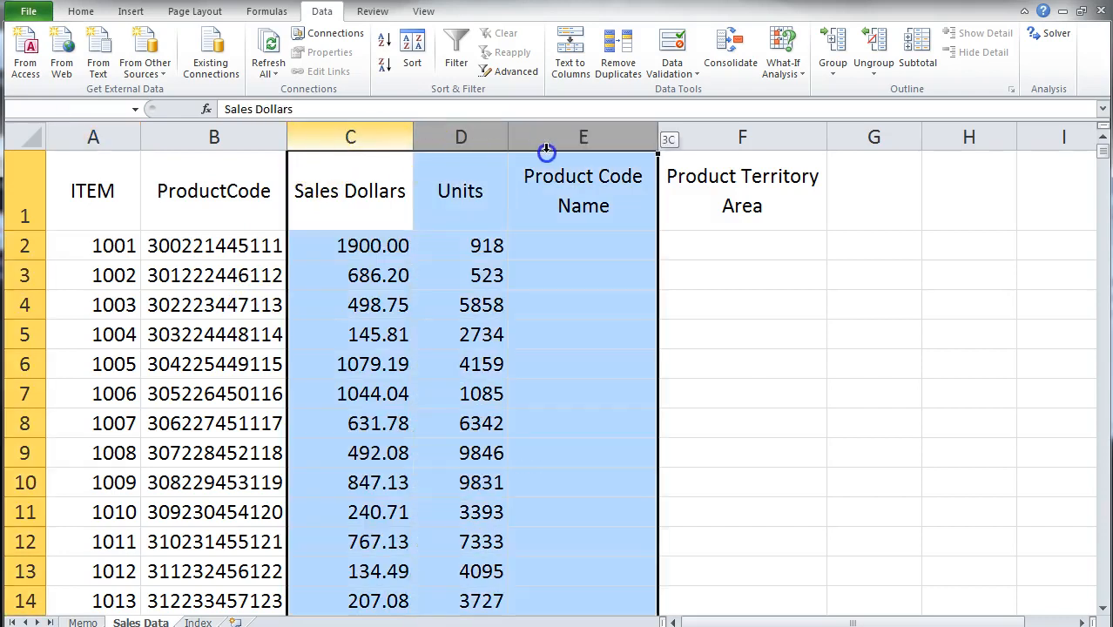
pyautogui.rightClick(546, 152)
pyautogui.click(575, 265)
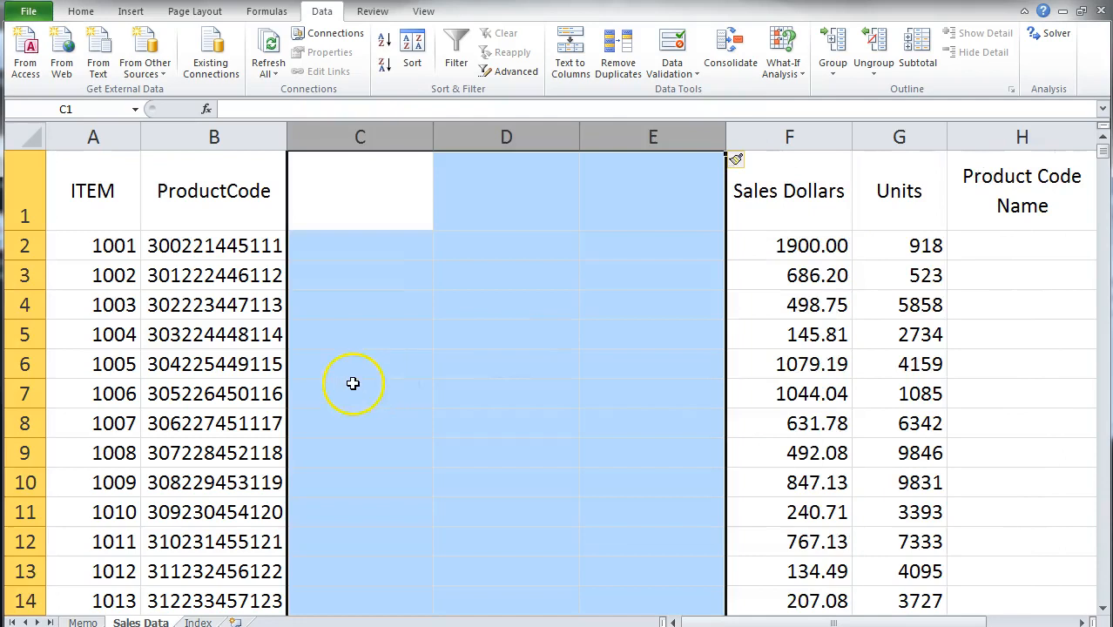
pyautogui.click(332, 274)
# Step: Start a Text to Columns conversion of all product codes from B2 down, using the Fixed width data type
pyautogui.click(225, 247)
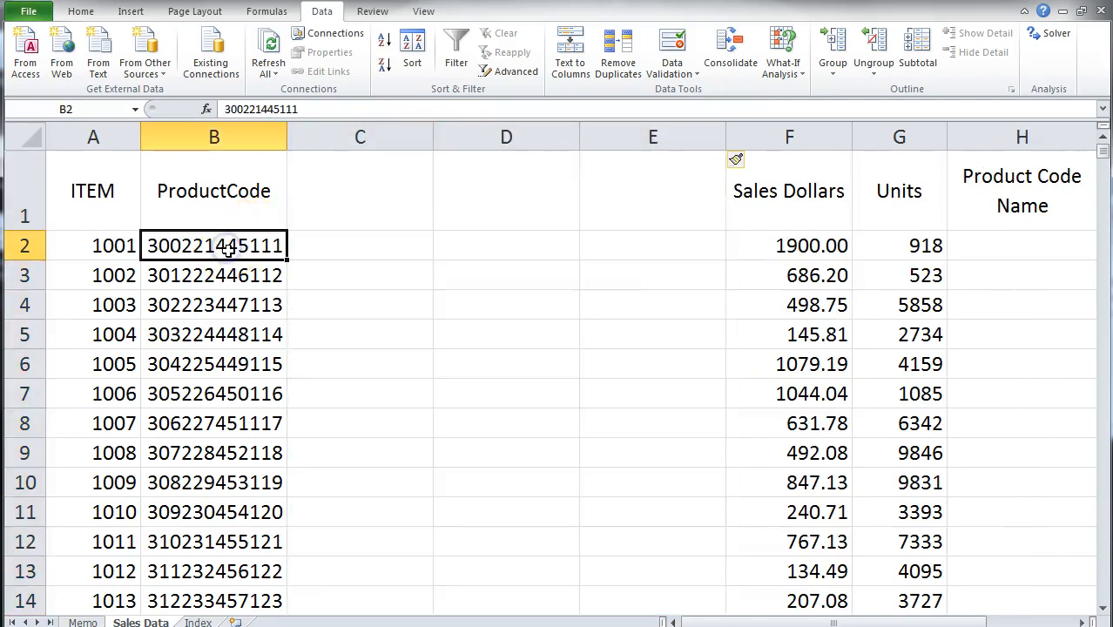
pyautogui.hotkey('ctrl', 'shift', 'Down')
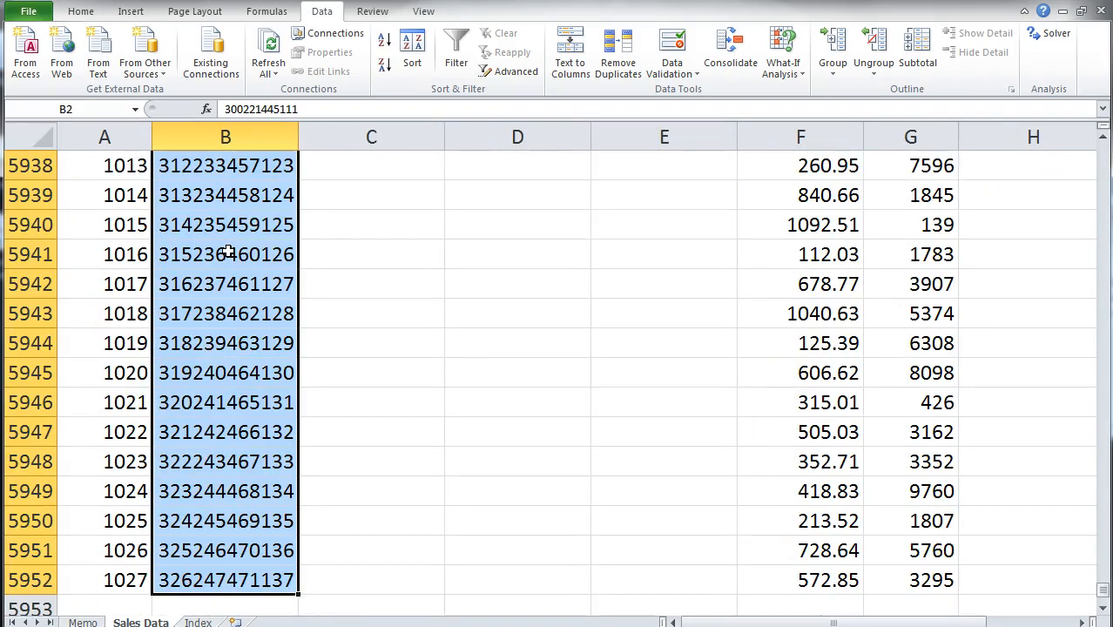
pyautogui.click(569, 61)
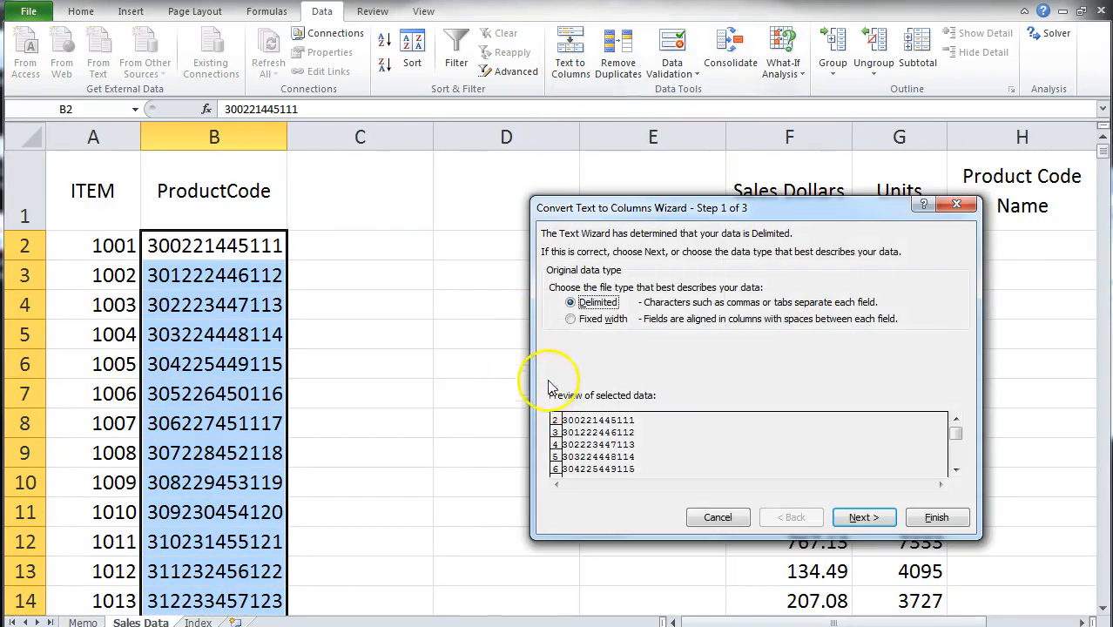
pyautogui.click(570, 319)
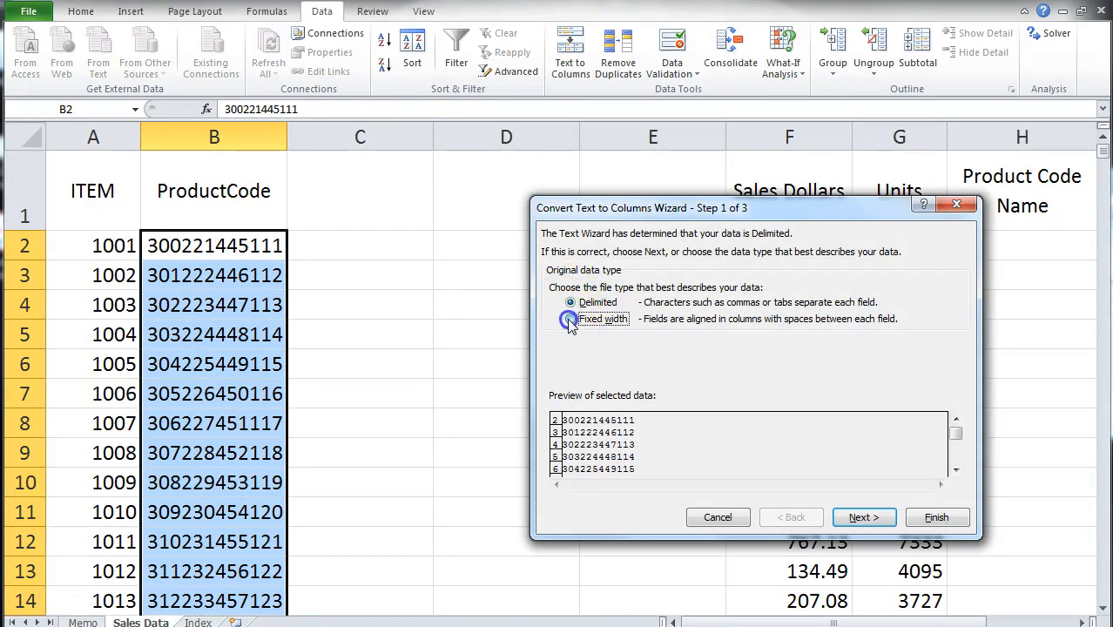
pyautogui.click(860, 517)
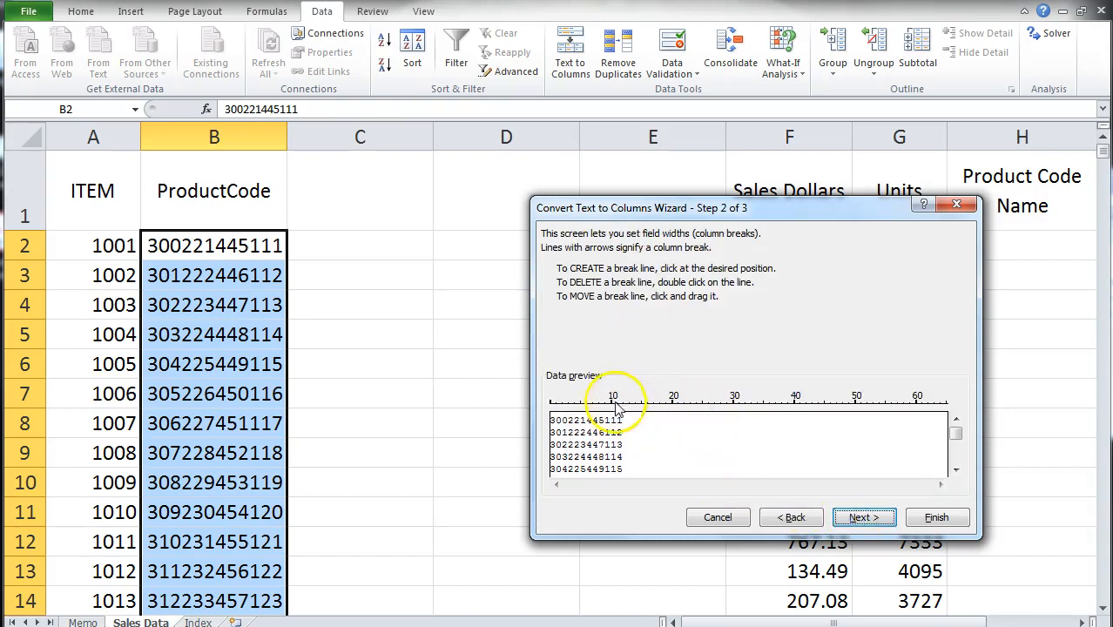
pyautogui.click(791, 517)
pyautogui.click(571, 303)
pyautogui.click(858, 517)
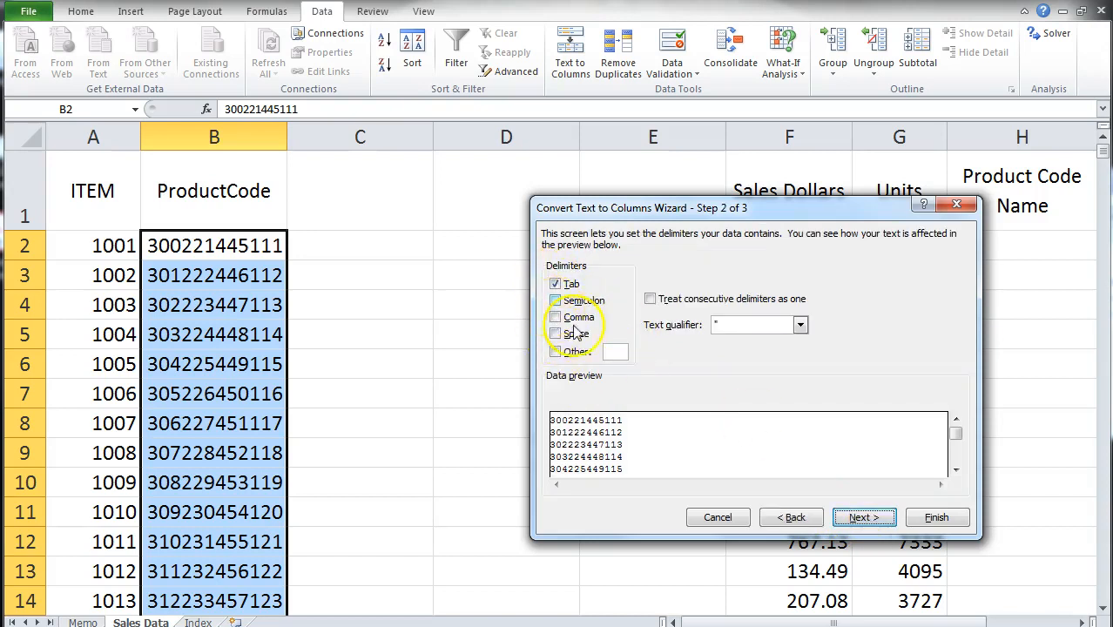
pyautogui.click(790, 517)
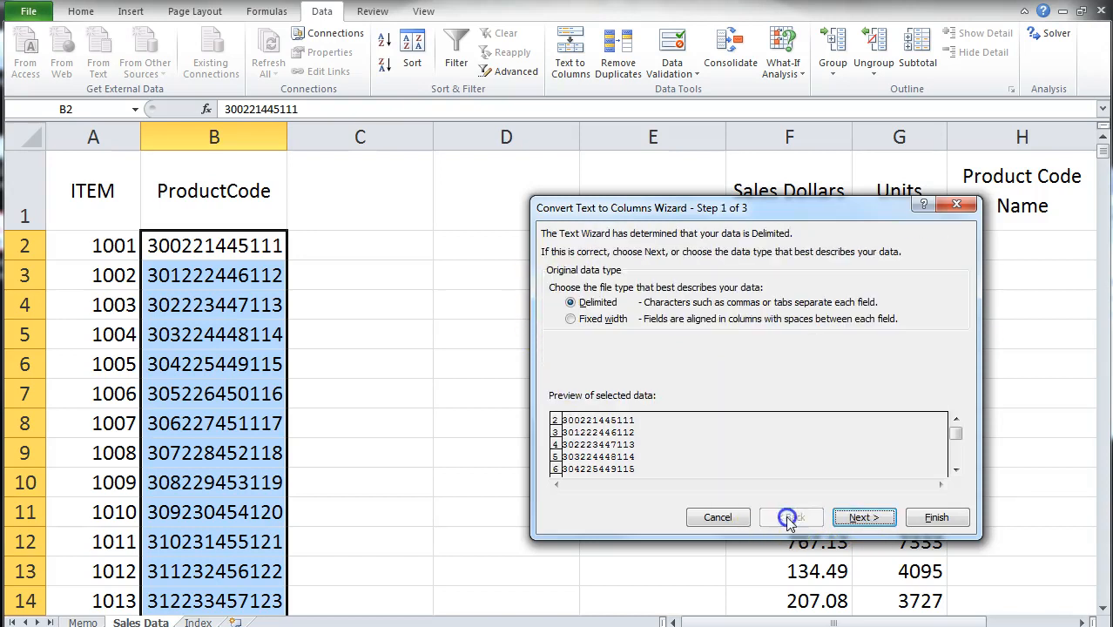
pyautogui.click(571, 320)
pyautogui.click(862, 517)
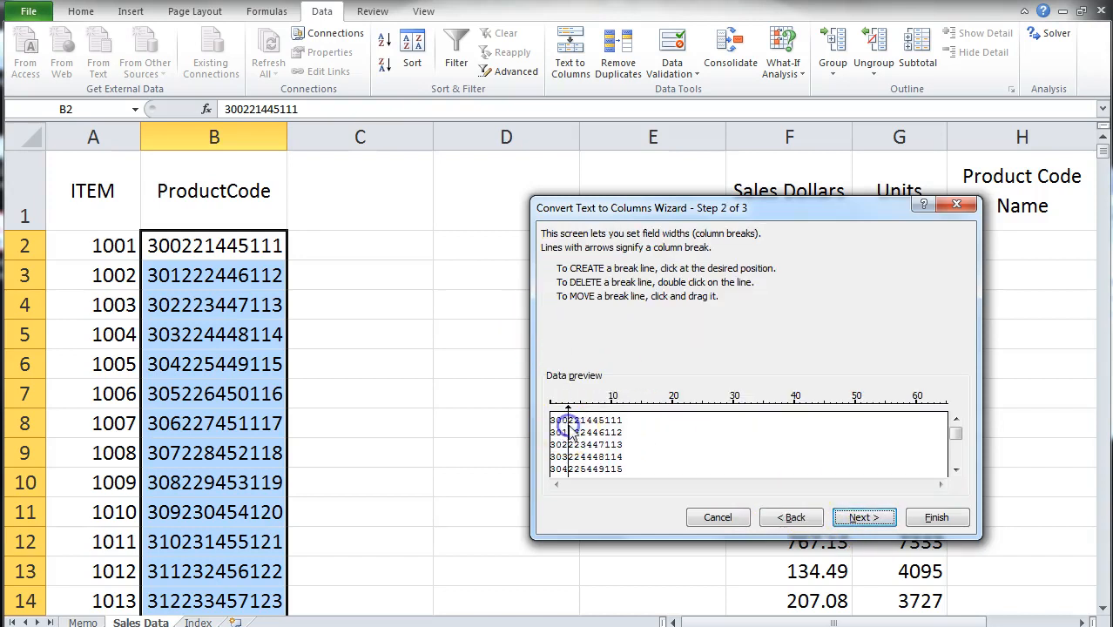
# Step: Set column breaks after the third, sixth and ninth digits and finish splitting the product codes
pyautogui.click(606, 425)
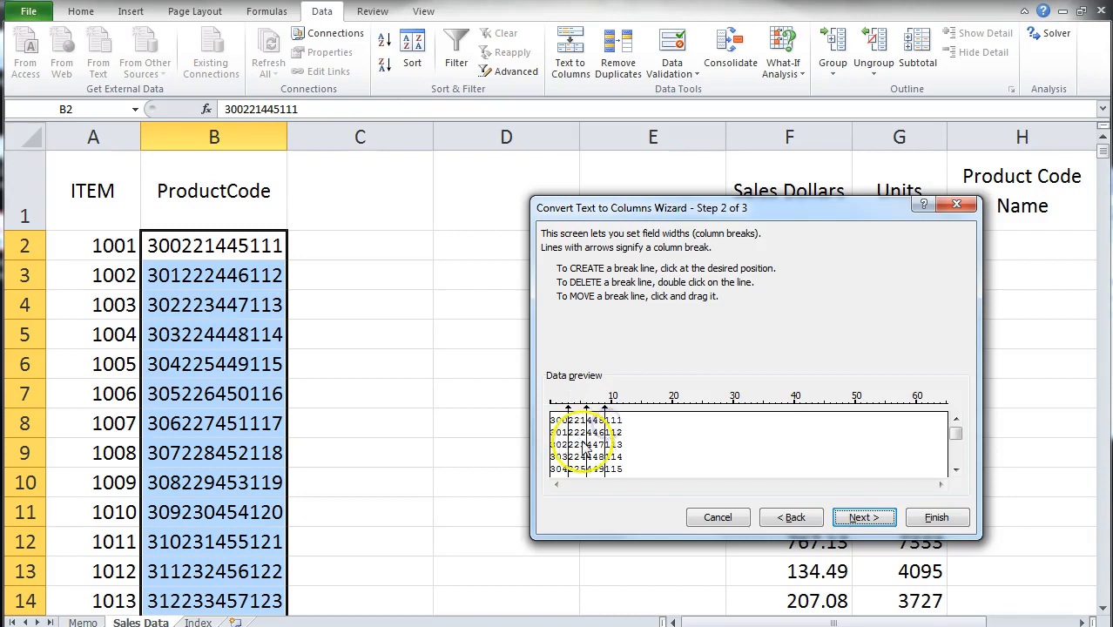
pyautogui.click(860, 517)
pyautogui.click(932, 517)
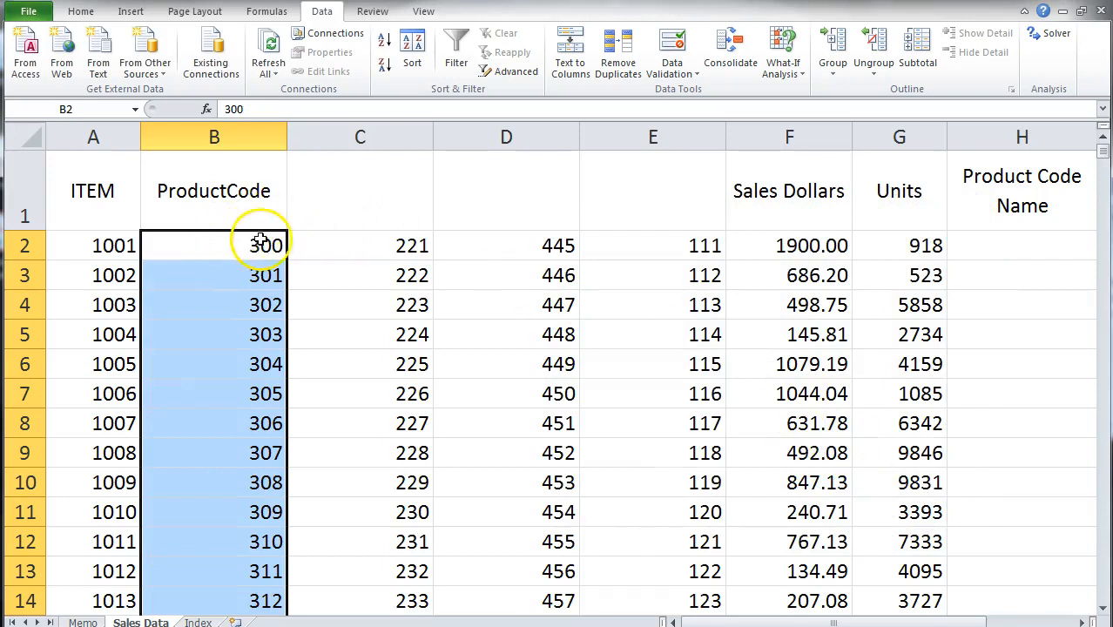
# Step: Change the heading in B1 to "ProductCode (1,2,3)" and fill it across to C1:E1
pyautogui.click(227, 195)
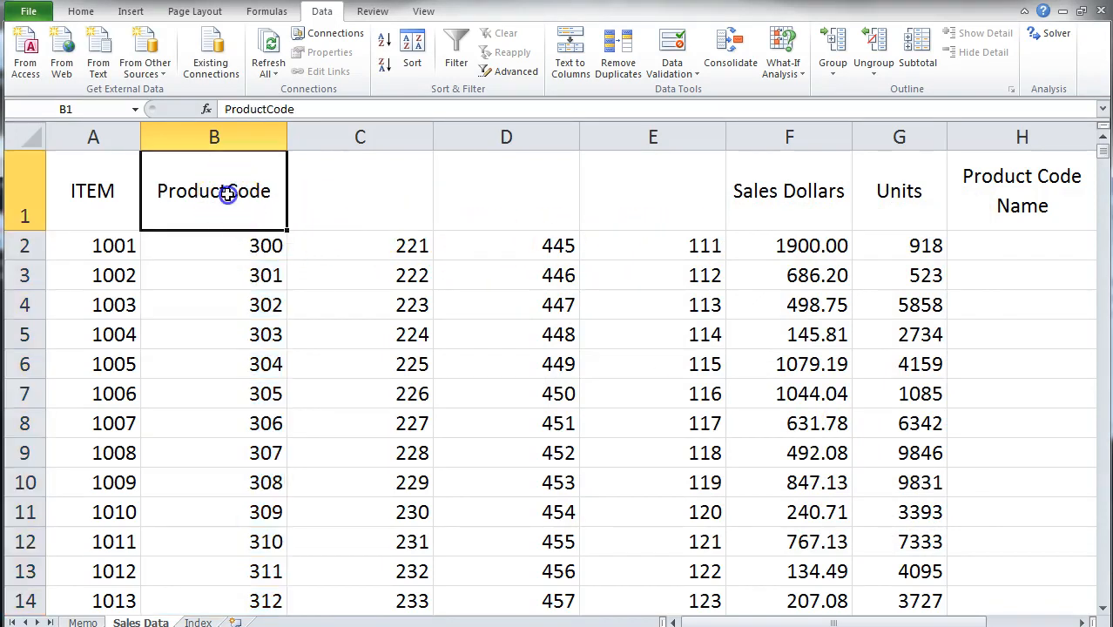
pyautogui.click(316, 110)
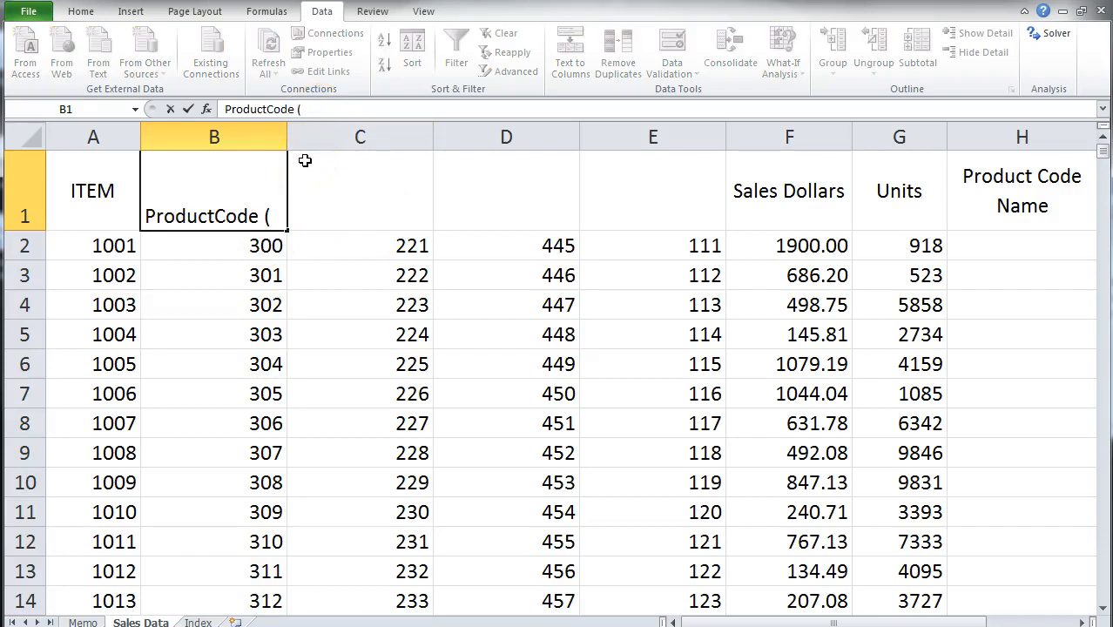
pyautogui.write('(1,2,3')
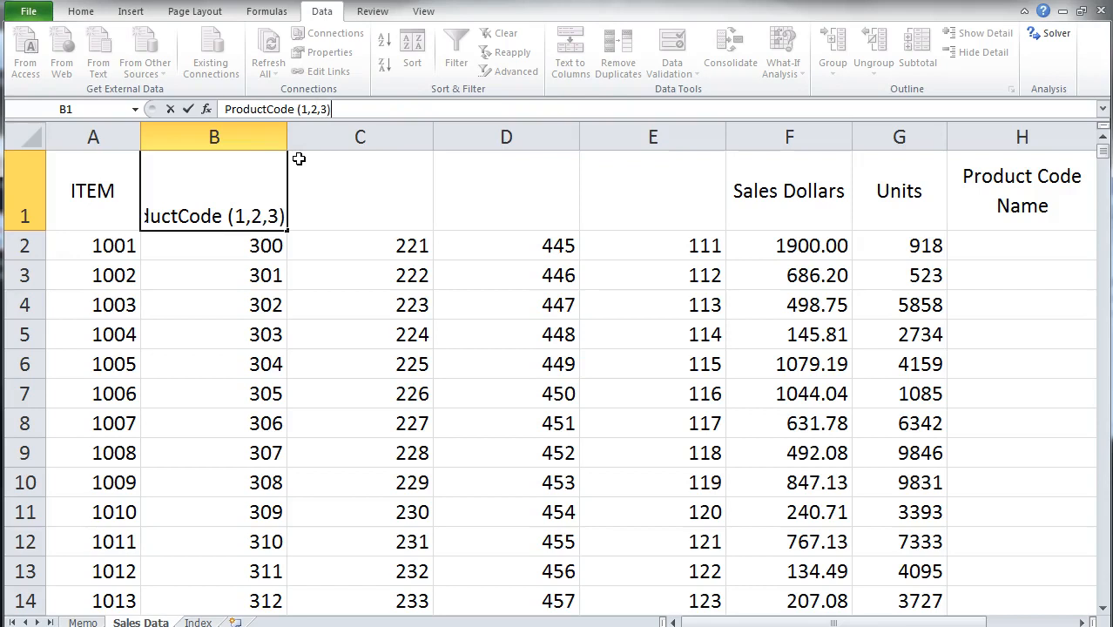
pyautogui.click(179, 335)
pyautogui.click(193, 191)
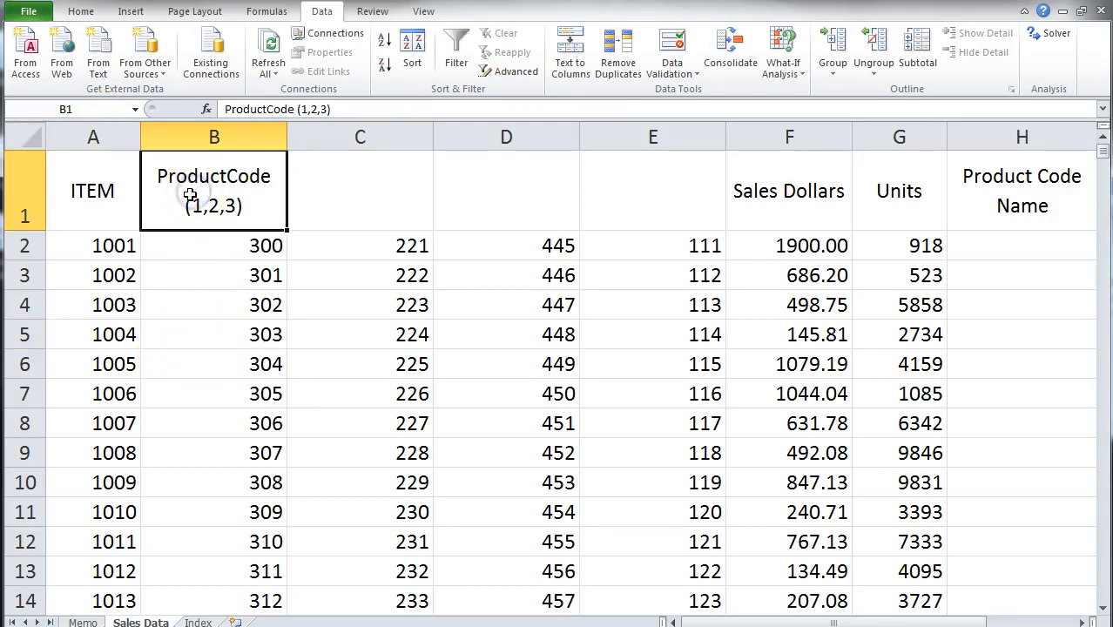
pyautogui.moveTo(286, 230); pyautogui.dragTo(666, 241)
# Step: Change the heading in C1 to "ProductCode (4,5,6)"
pyautogui.click(348, 196)
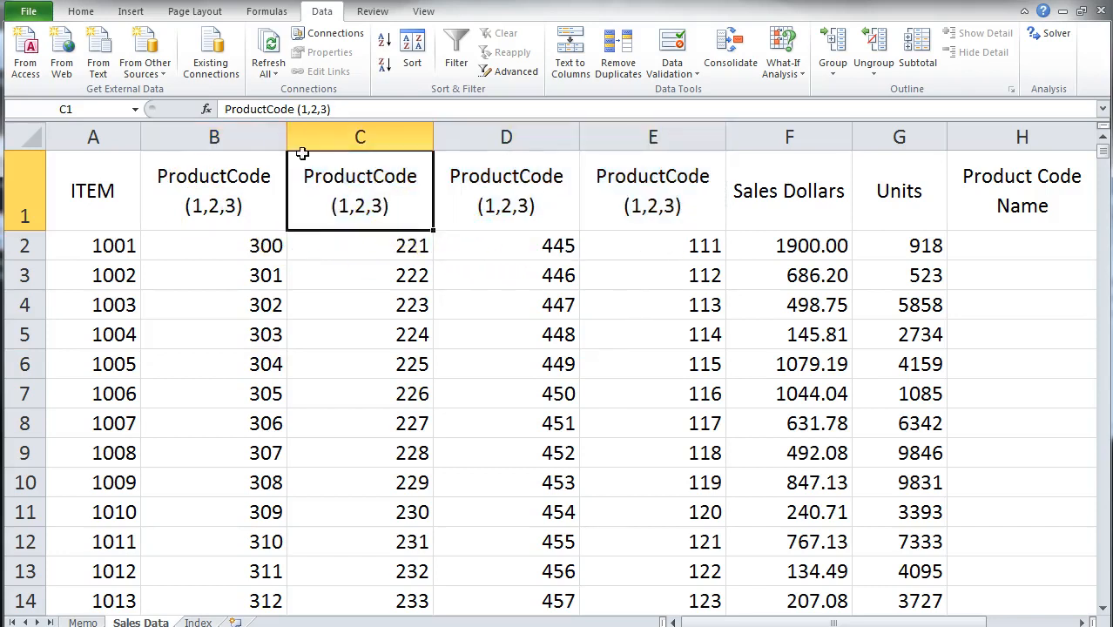
pyautogui.click(301, 109)
pyautogui.write('4')
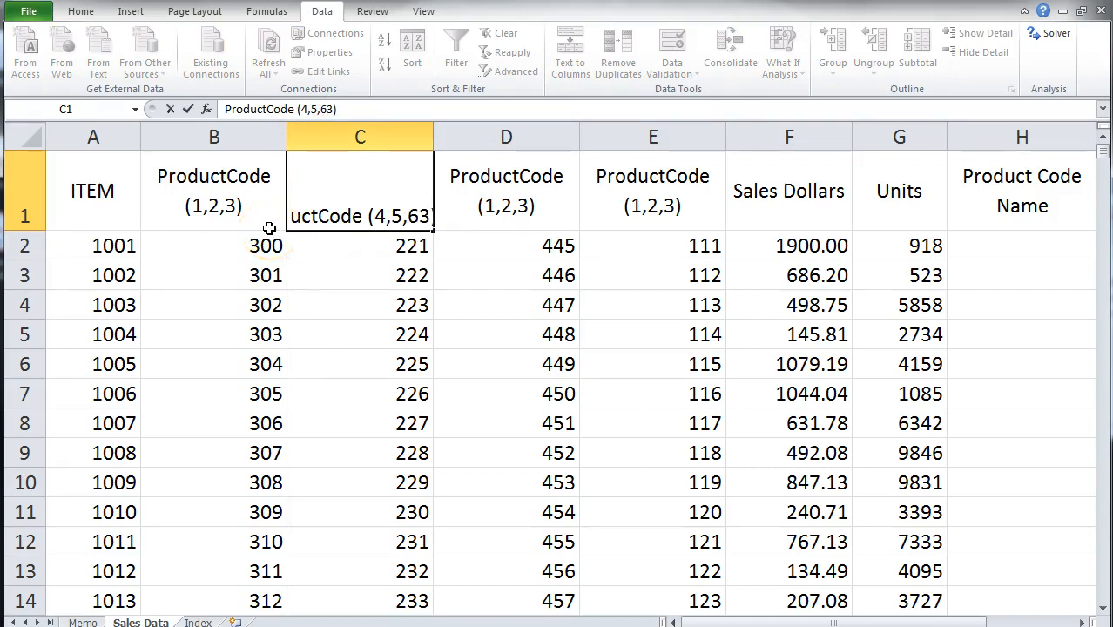
pyautogui.press('Delete')
pyautogui.press('Return')
# Step: Change the heading in D1 to "ProductCode (7,8,9)"
pyautogui.press('Up')
pyautogui.press('Right')
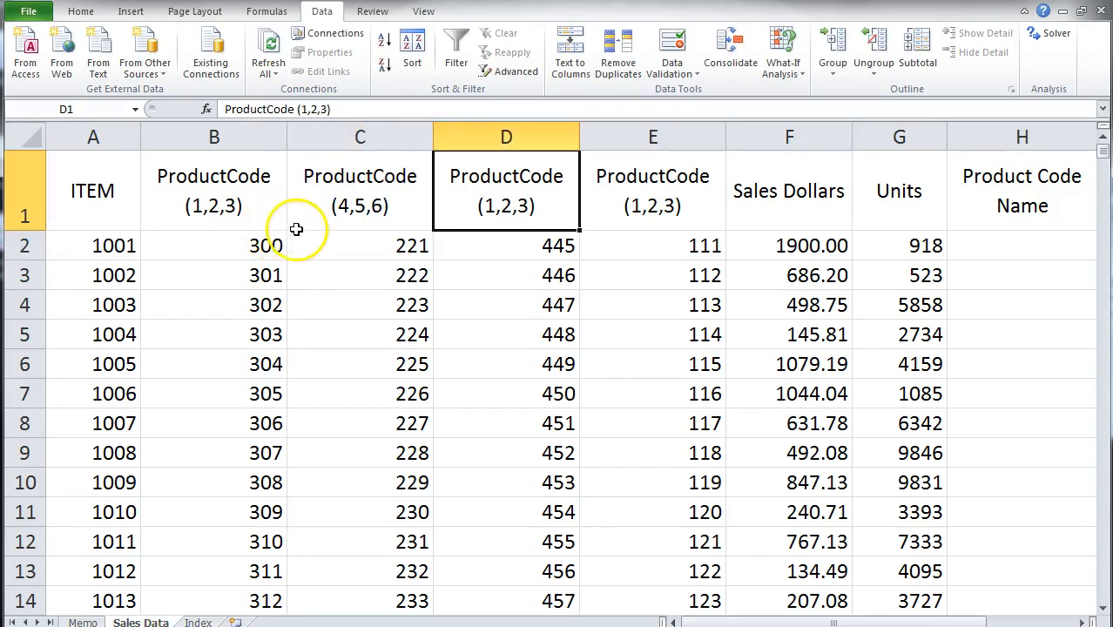
pyautogui.click(287, 109)
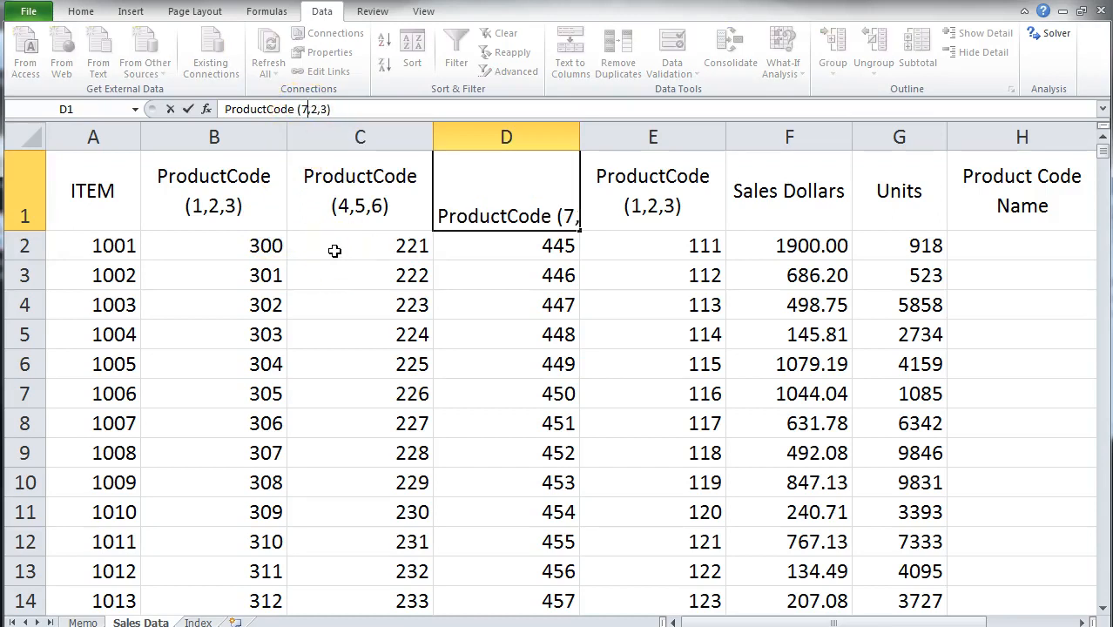
pyautogui.press('Right')
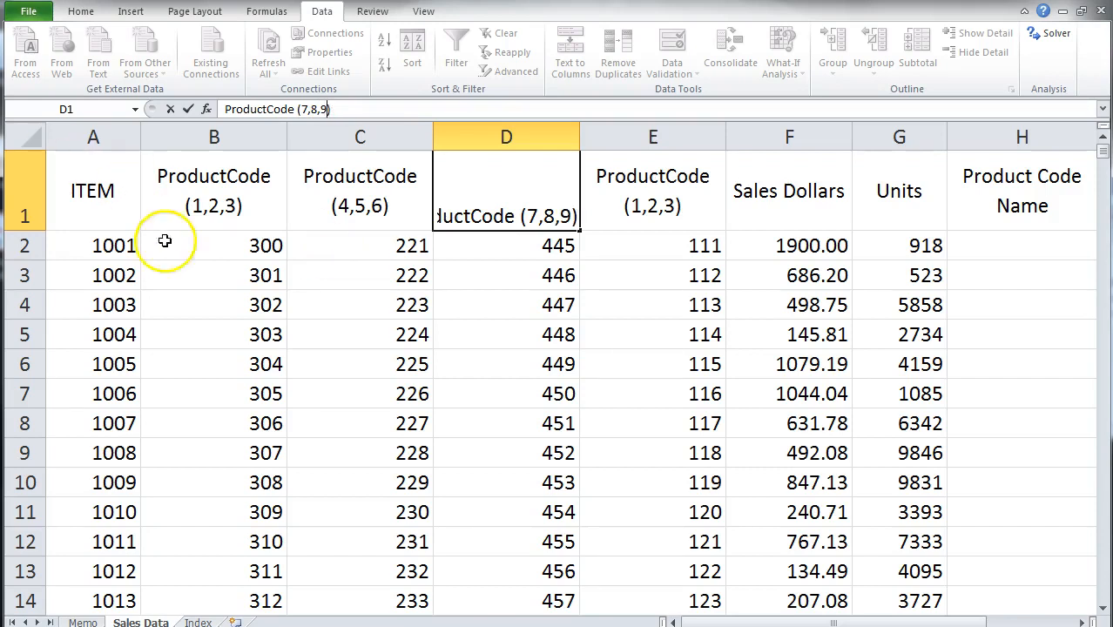
pyautogui.click(480, 296)
# Step: Change the heading in E1 to "ProductCode (10,11,12)"
pyautogui.click(609, 207)
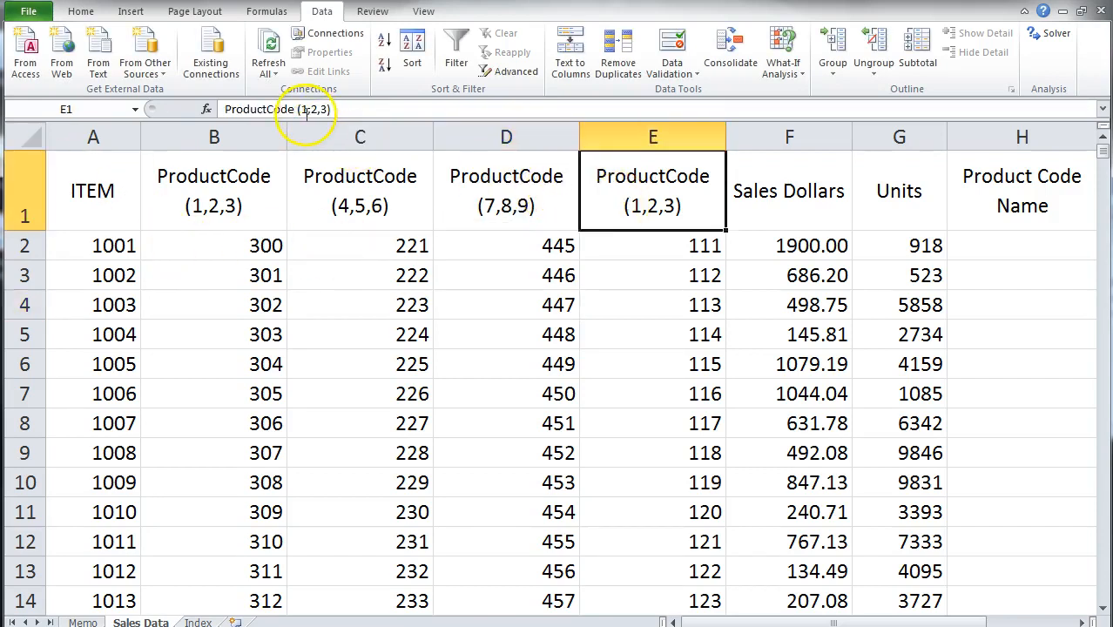
pyautogui.click(303, 110)
pyautogui.write('0,')
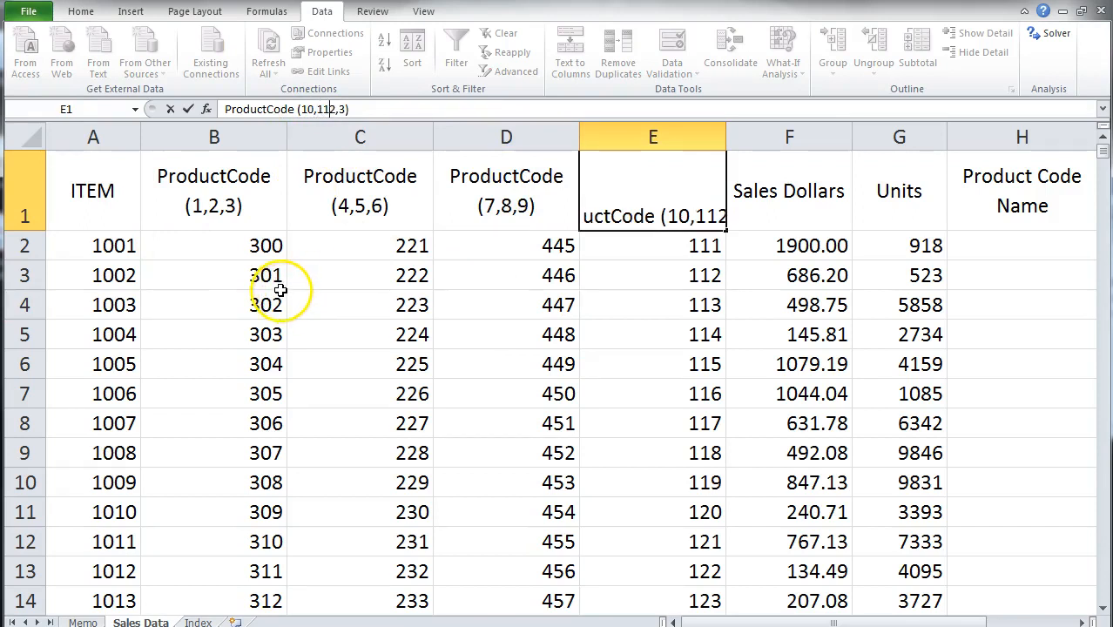
pyautogui.write('1')
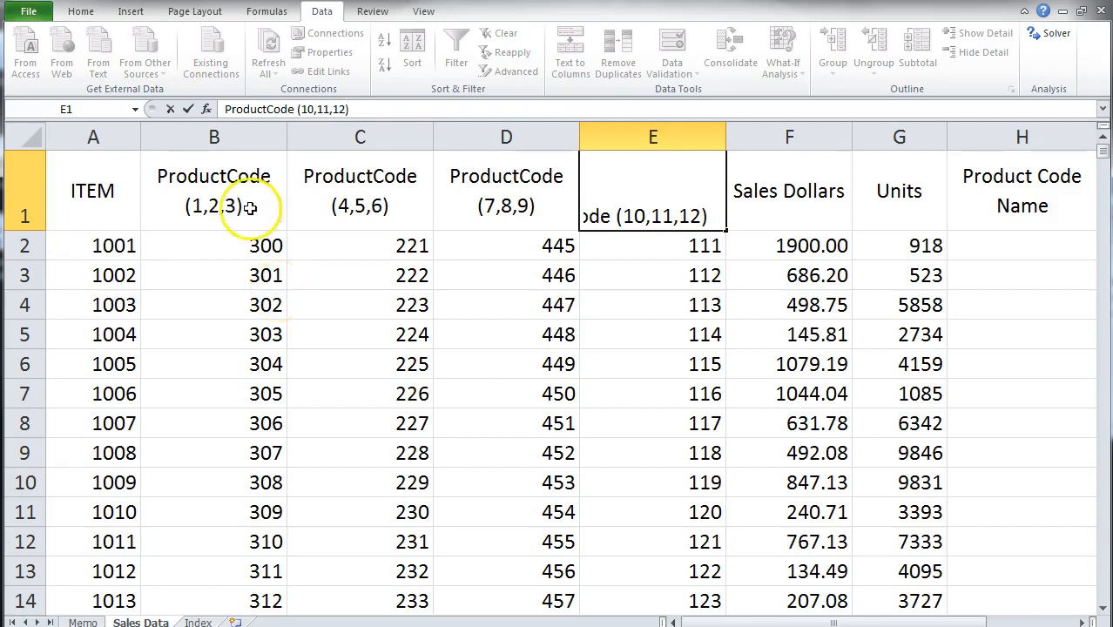
pyautogui.click(335, 275)
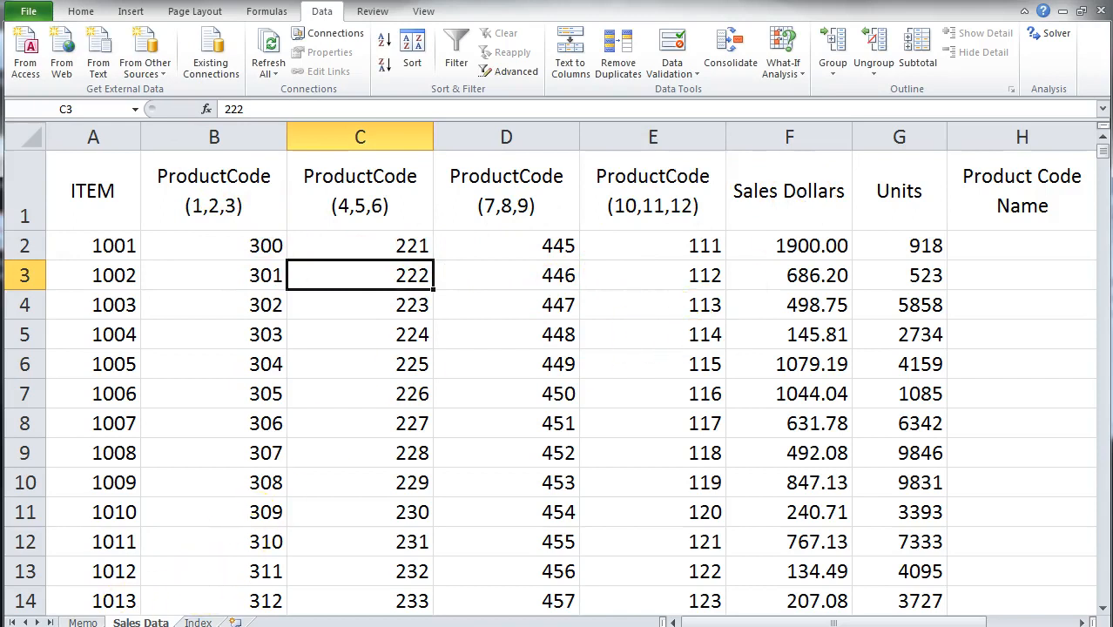
# Step: Review the memo's VLOOKUP instructions and the product code and territory lookup tables on the Index sheet against the Sales Data columns
pyautogui.click(82, 621)
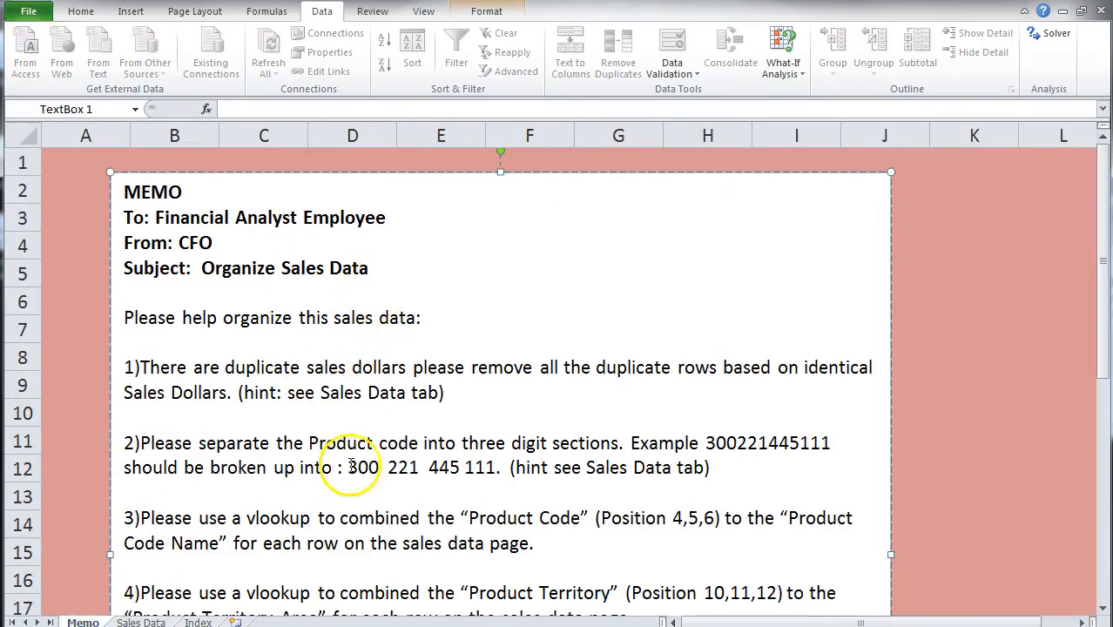
pyautogui.click(205, 567)
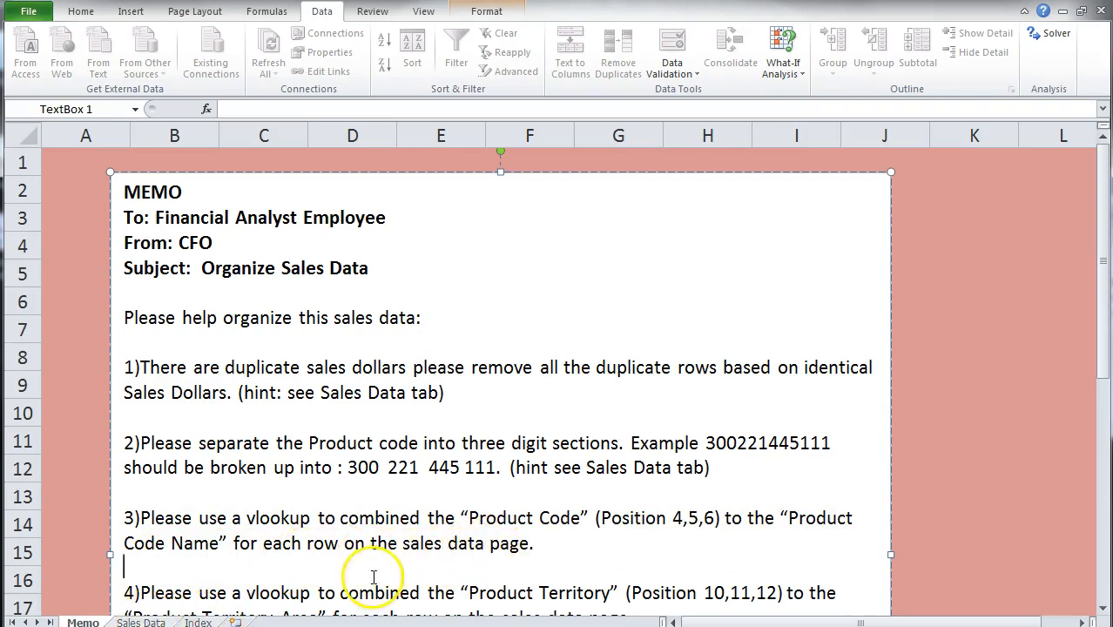
pyautogui.click(140, 622)
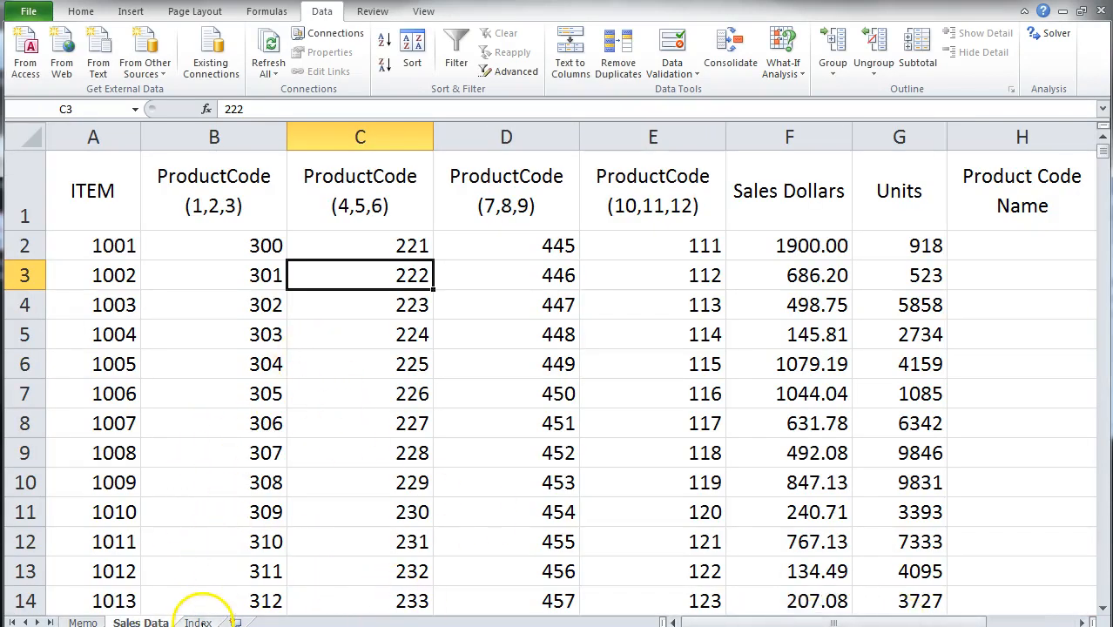
pyautogui.click(197, 621)
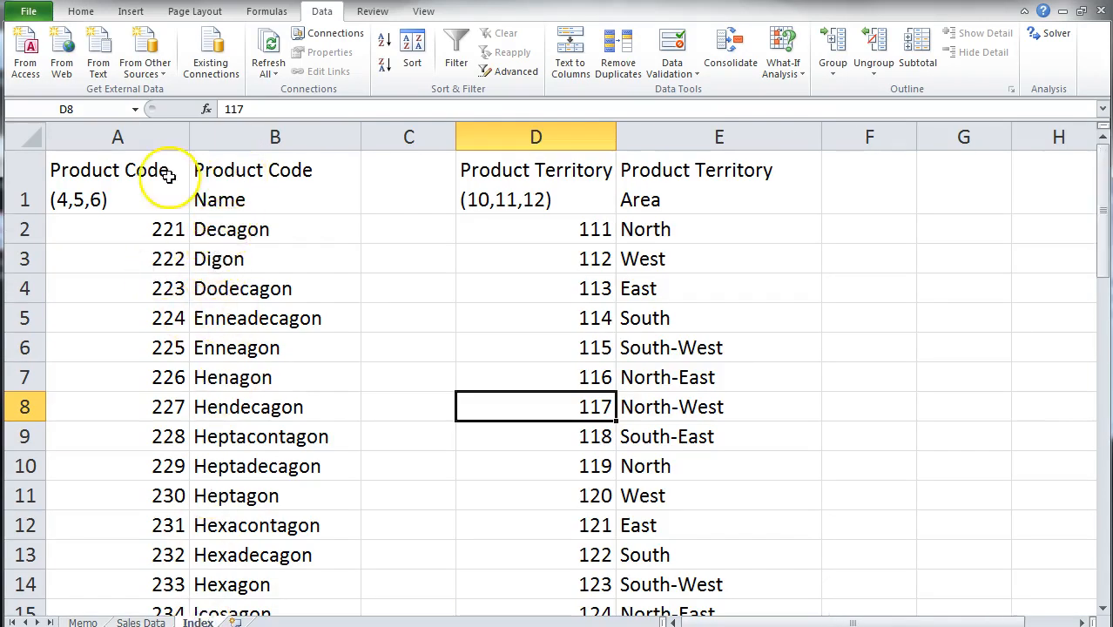
pyautogui.click(115, 179)
pyautogui.click(341, 185)
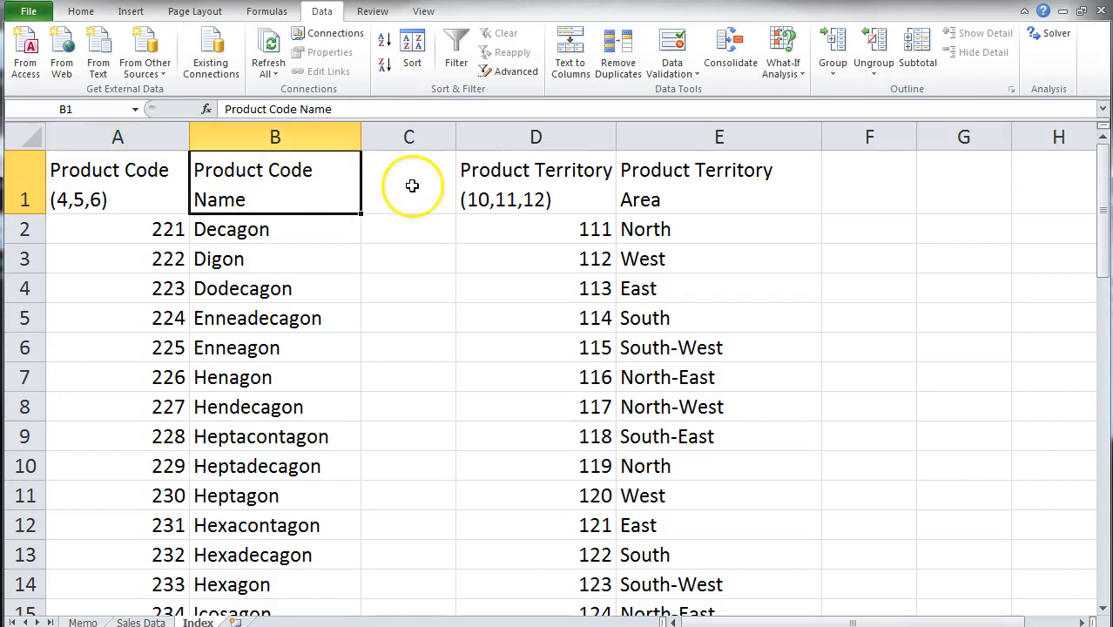
pyautogui.click(653, 174)
pyautogui.click(530, 174)
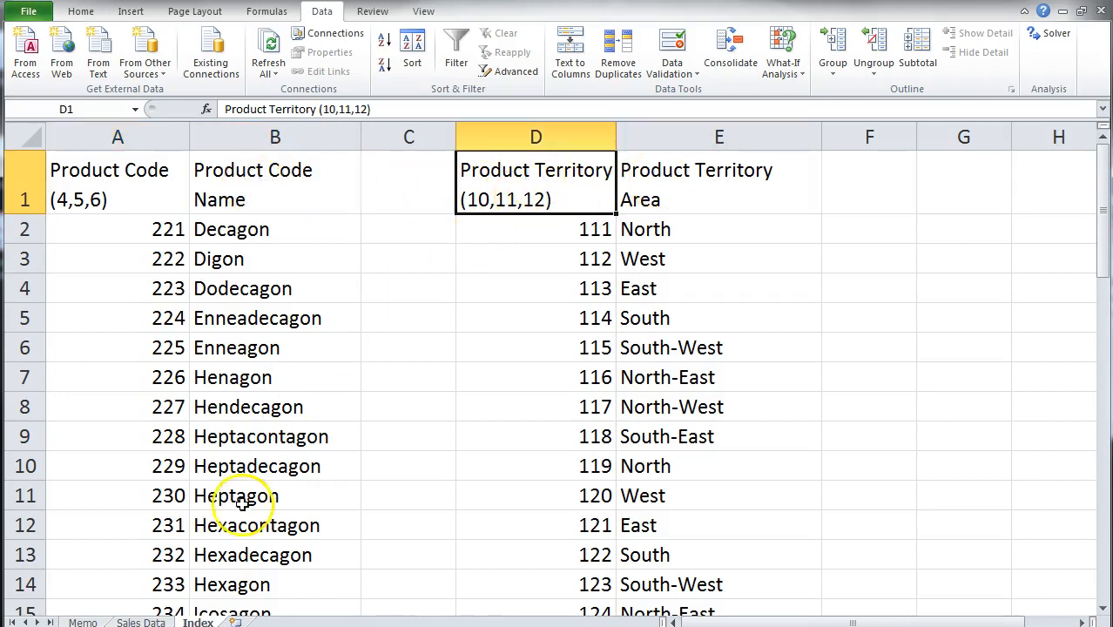
pyautogui.click(140, 621)
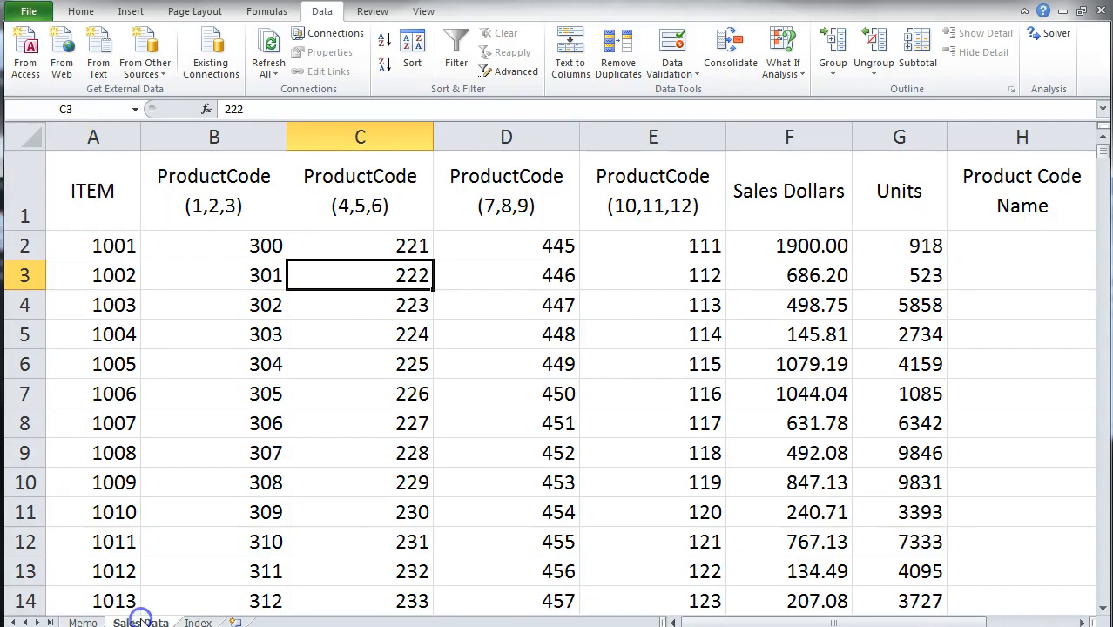
pyautogui.click(83, 621)
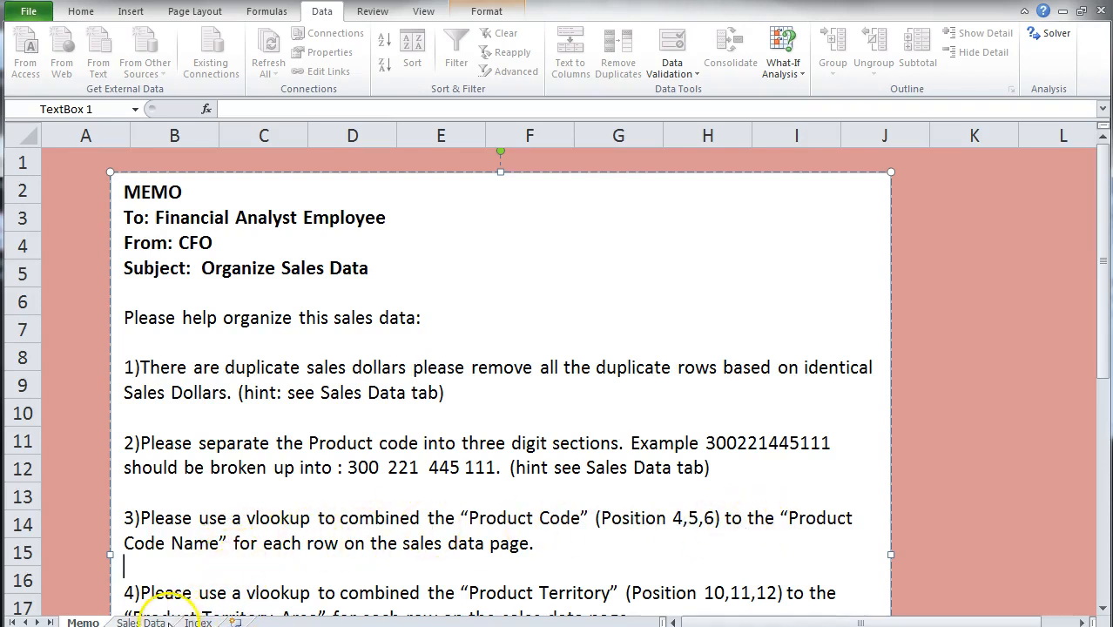
pyautogui.click(140, 622)
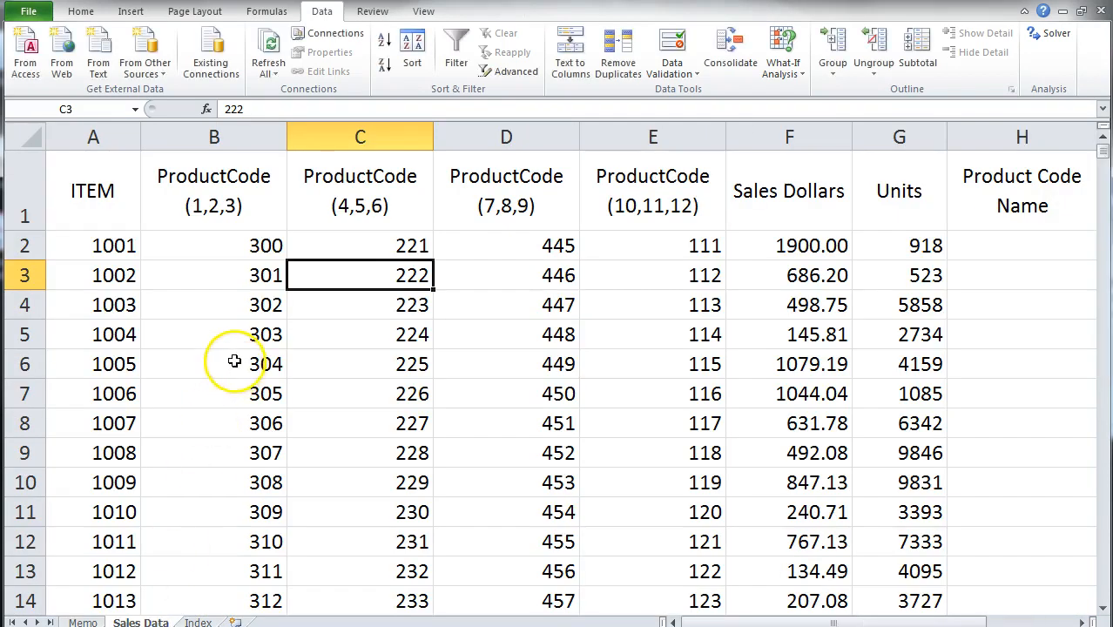
# Step: Insert a blank column before the ProductCode (1,2,3) column on the Sales Data sheet
pyautogui.click(214, 138)
pyautogui.rightClick(216, 141)
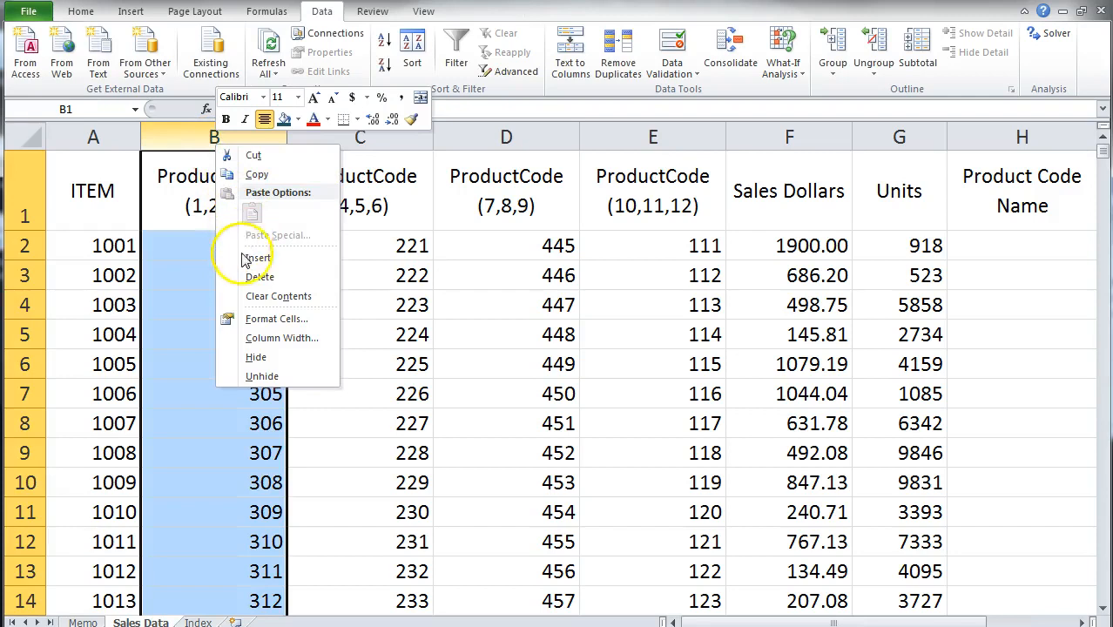
pyautogui.click(253, 258)
pyautogui.click(103, 202)
pyautogui.click(161, 244)
pyautogui.click(167, 202)
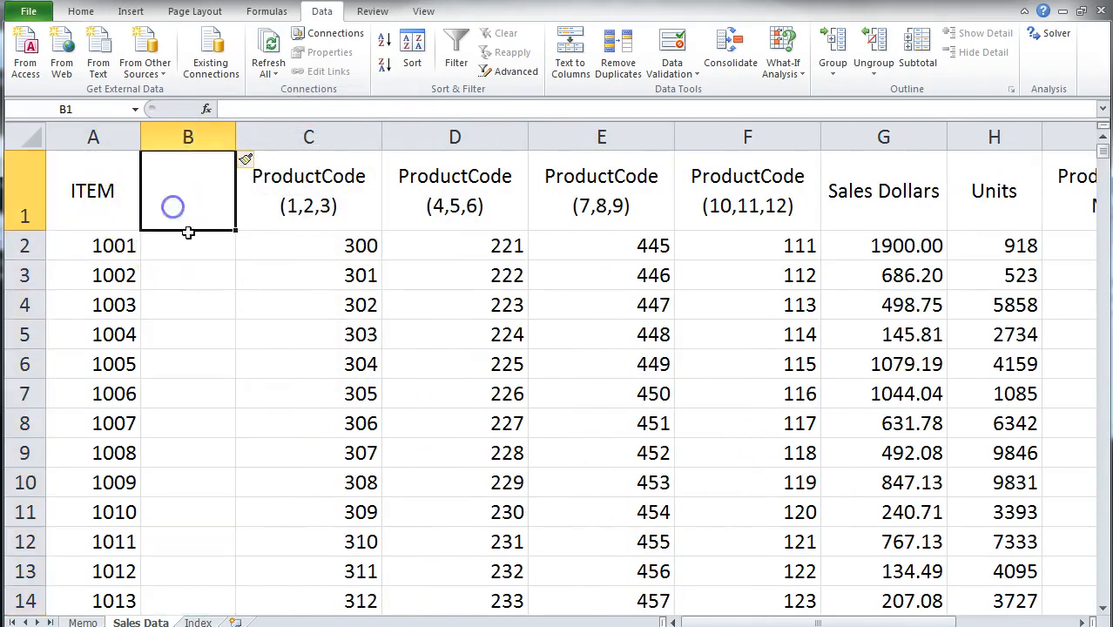
# Step: Copy the "Product Code Name" heading from the Index sheet into B1 of the Sales Data sheet
pyautogui.click(198, 622)
pyautogui.click(249, 182)
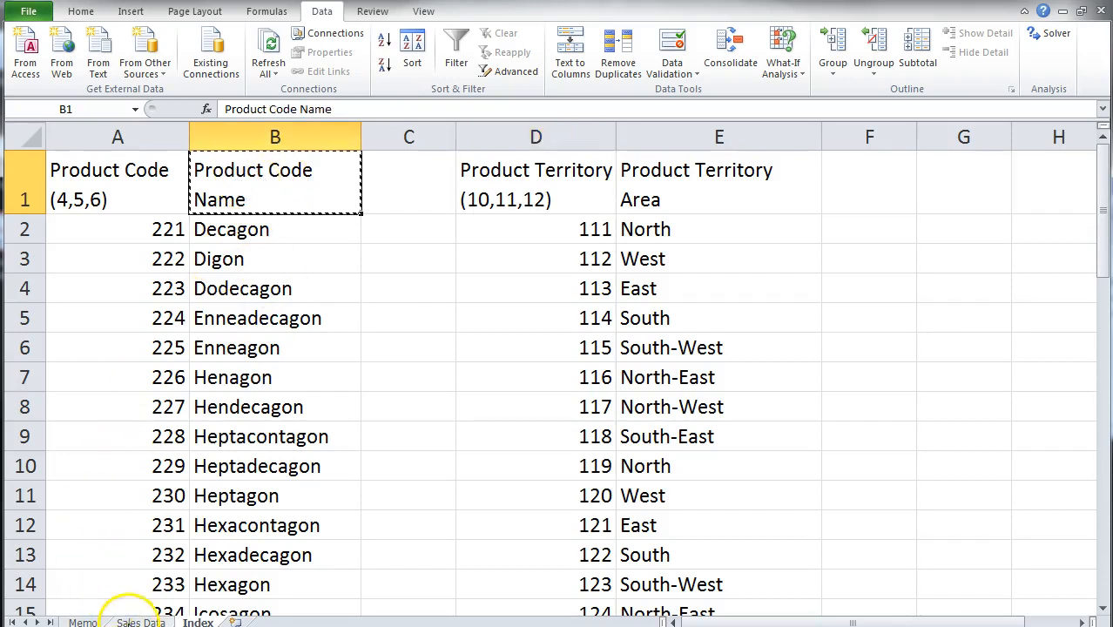
pyautogui.click(140, 621)
pyautogui.write('Product Code Name')
pyautogui.click(192, 278)
# Step: Add borders to the Sales Data heading cells A1:J1 and set their font size to 10
pyautogui.moveTo(117, 159); pyautogui.dragTo(896, 200)
pyautogui.click(81, 10)
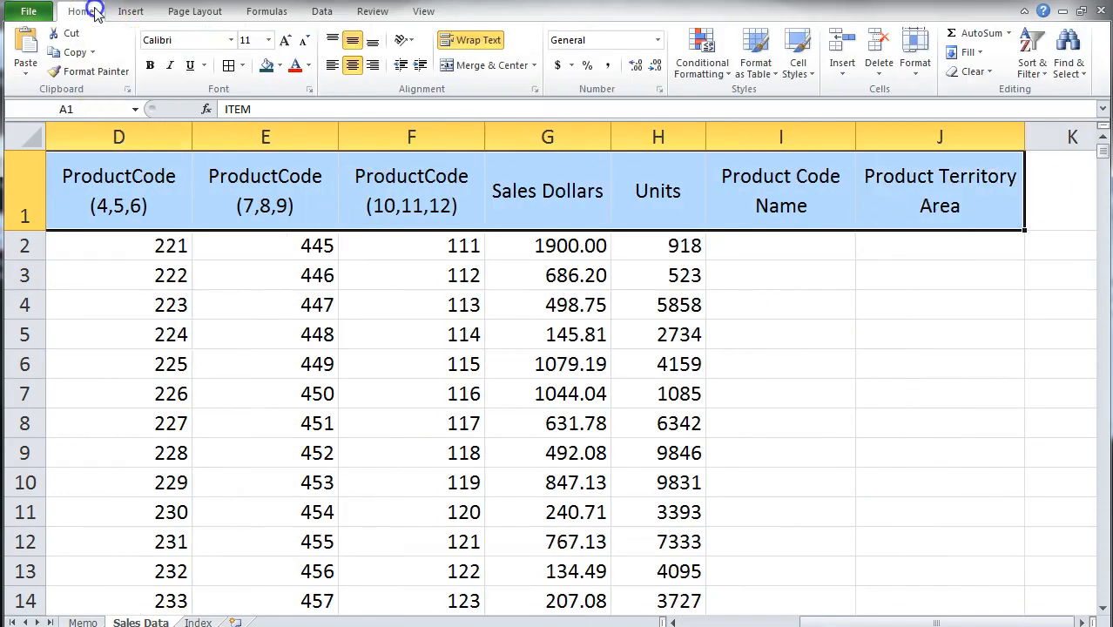
pyautogui.click(230, 66)
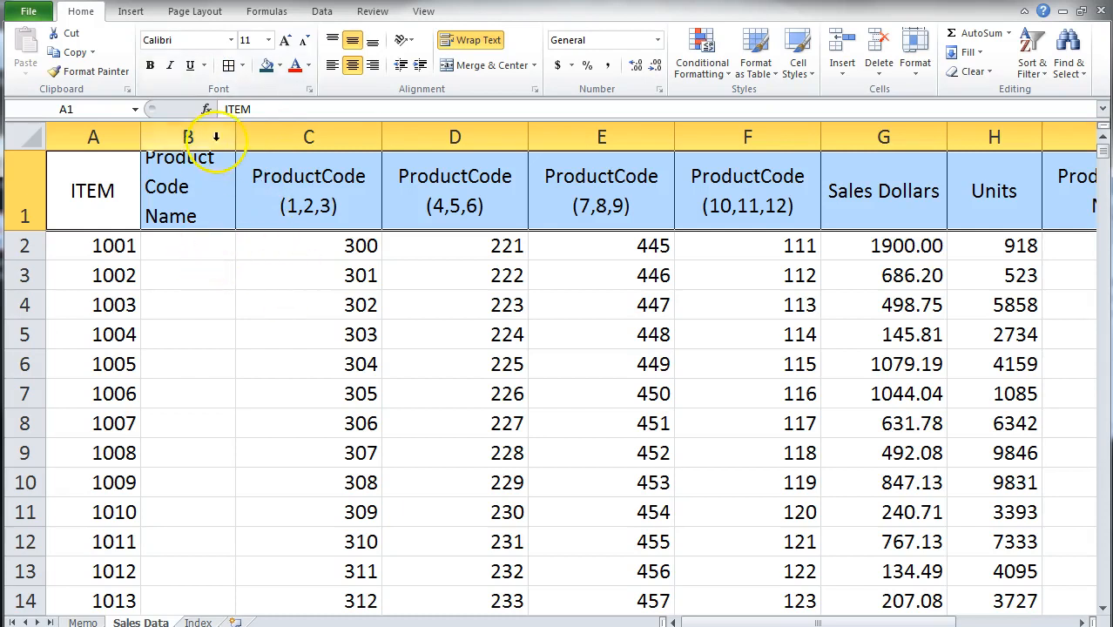
pyautogui.click(268, 40)
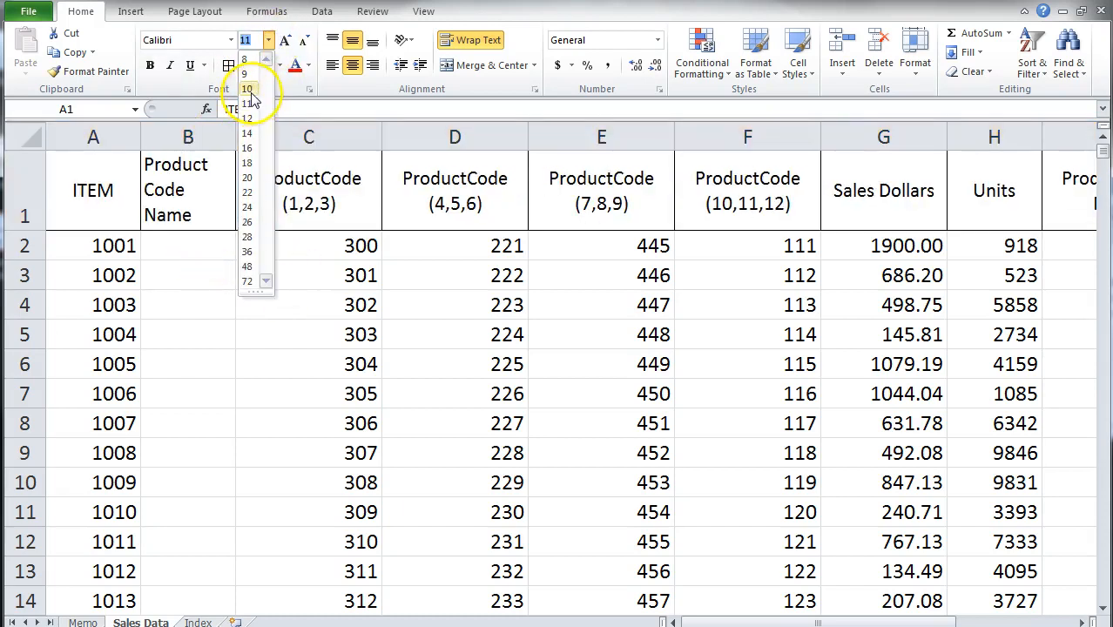
pyautogui.click(247, 89)
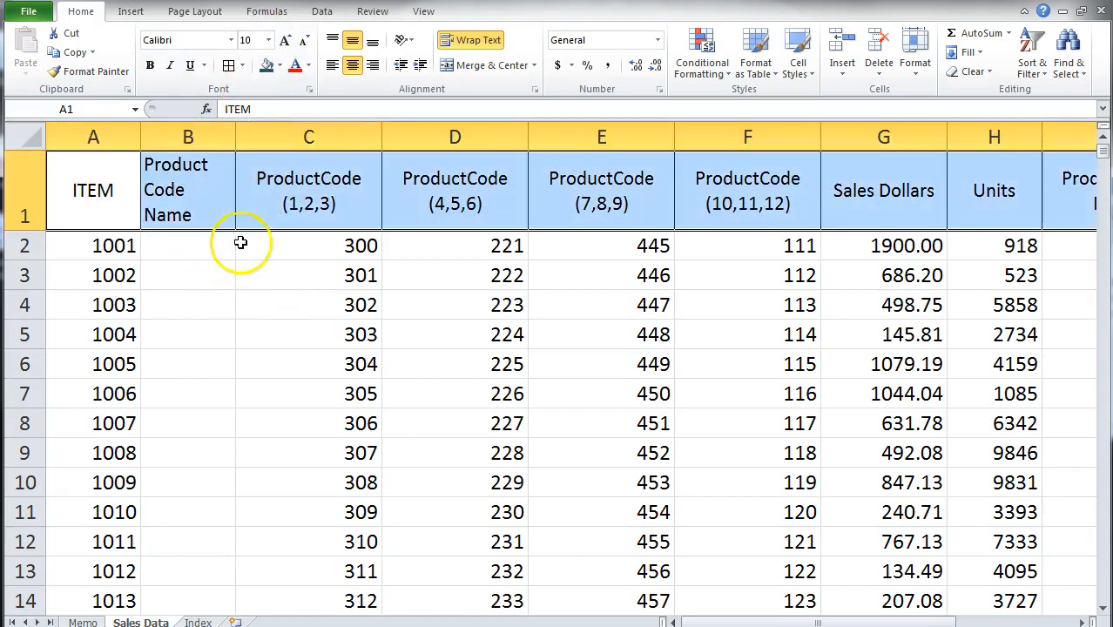
# Step: Freeze the top row of the Sales Data sheet and scroll through the data to check it
pyautogui.click(324, 12)
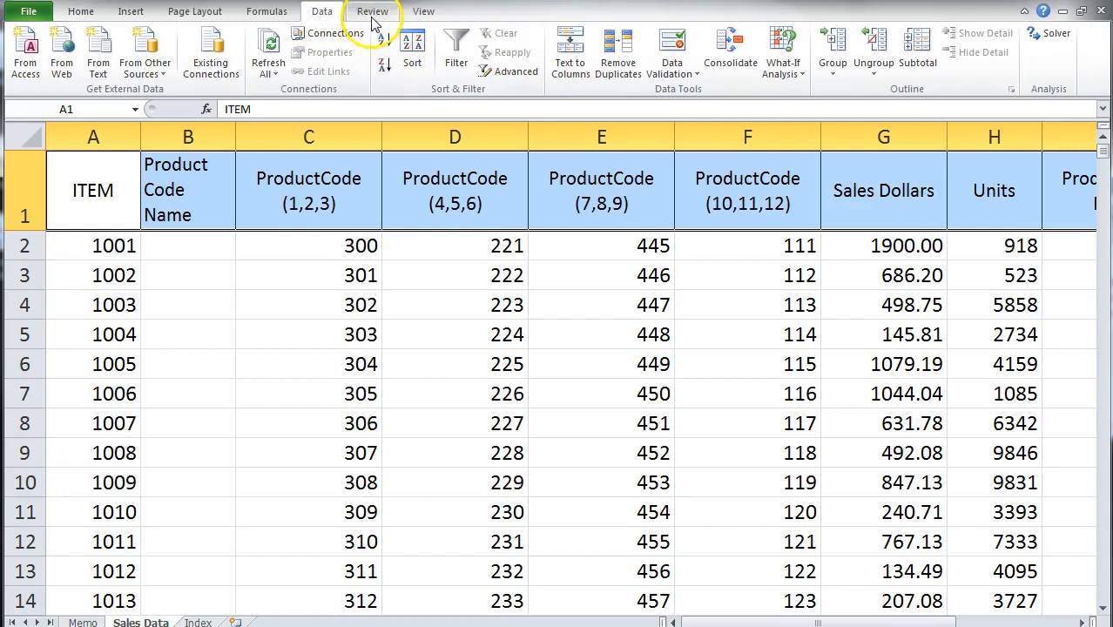
pyautogui.click(372, 12)
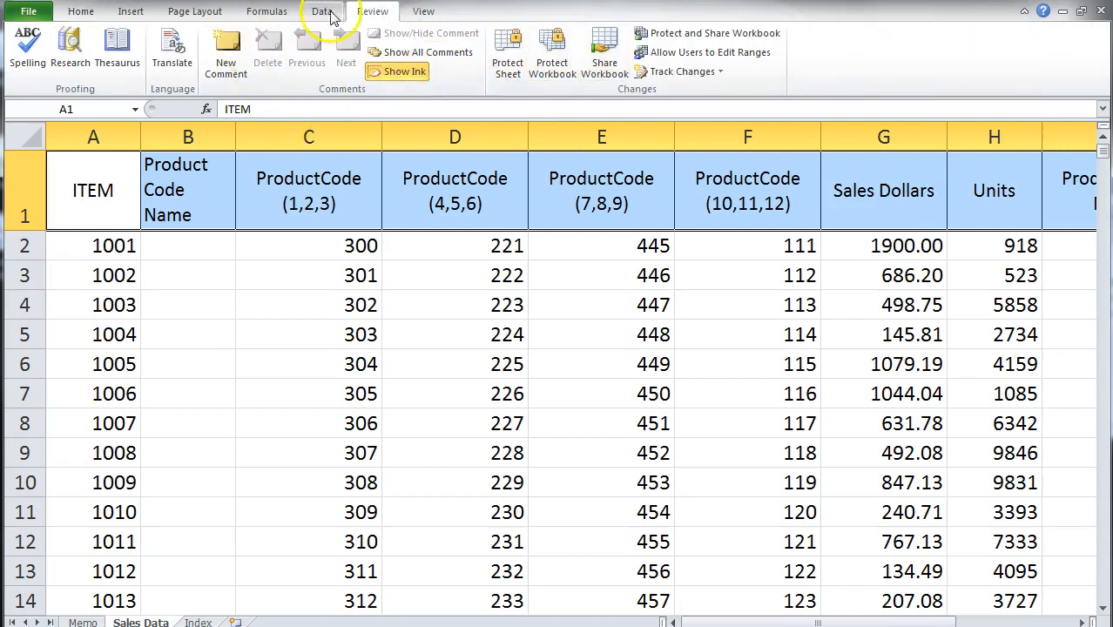
pyautogui.click(424, 13)
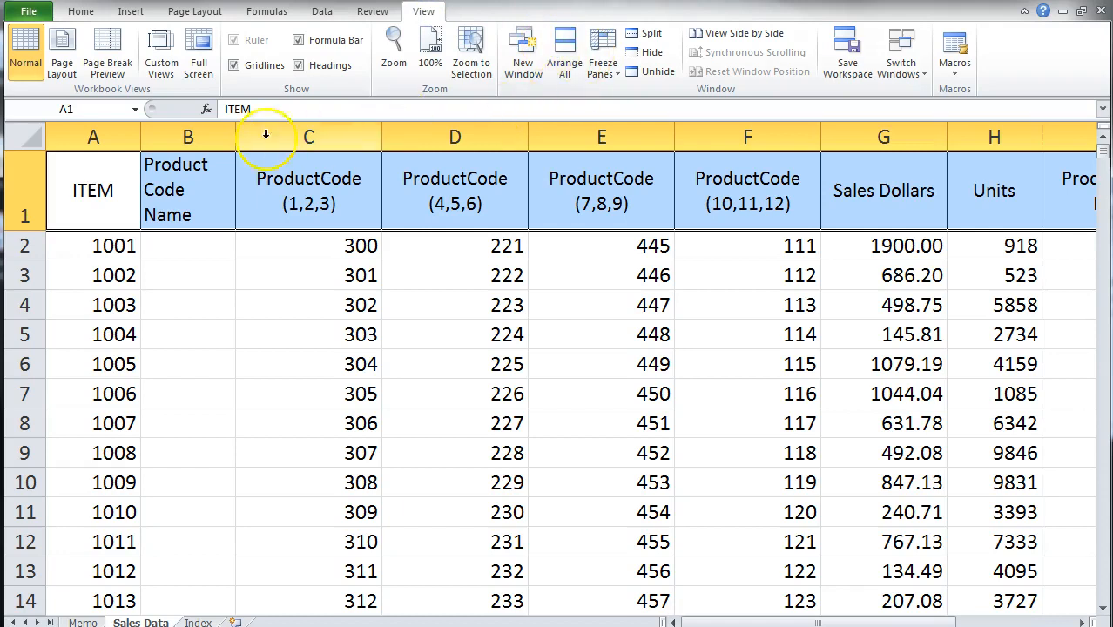
pyautogui.click(602, 52)
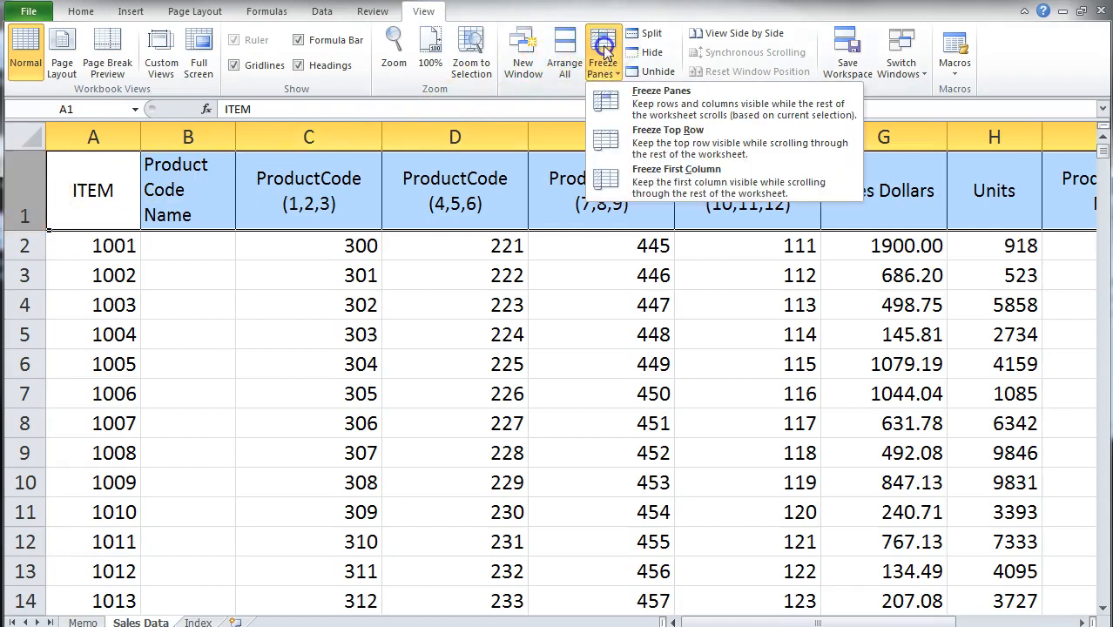
pyautogui.click(640, 141)
pyautogui.click(281, 341)
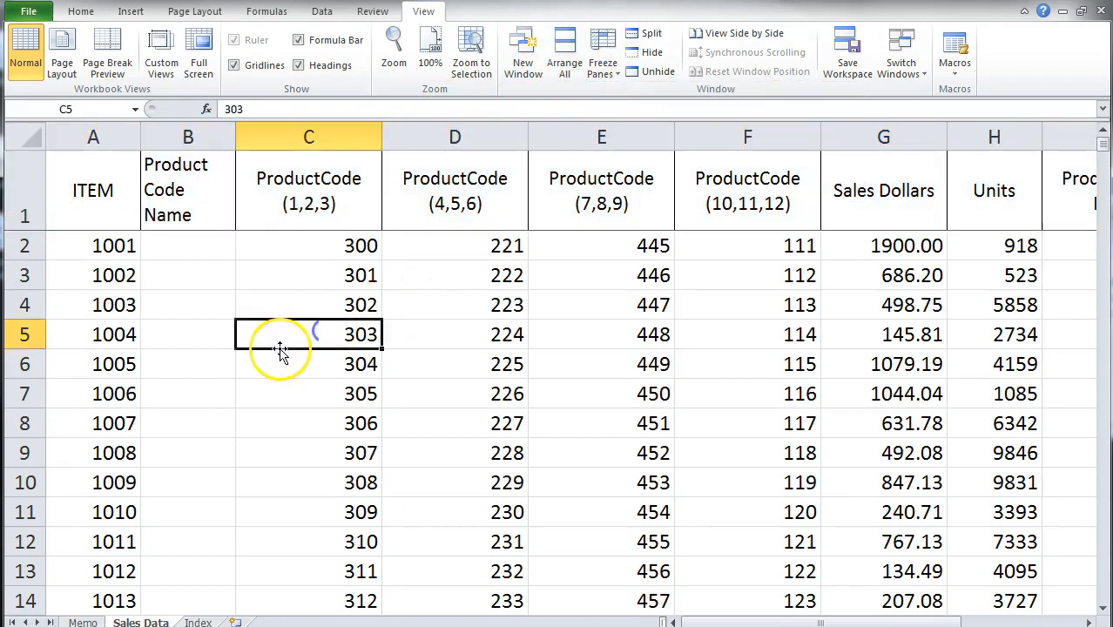
pyautogui.scroll(-7, 298, 364)
pyautogui.scroll(1, 298, 358)
pyautogui.scroll(6, 298, 358)
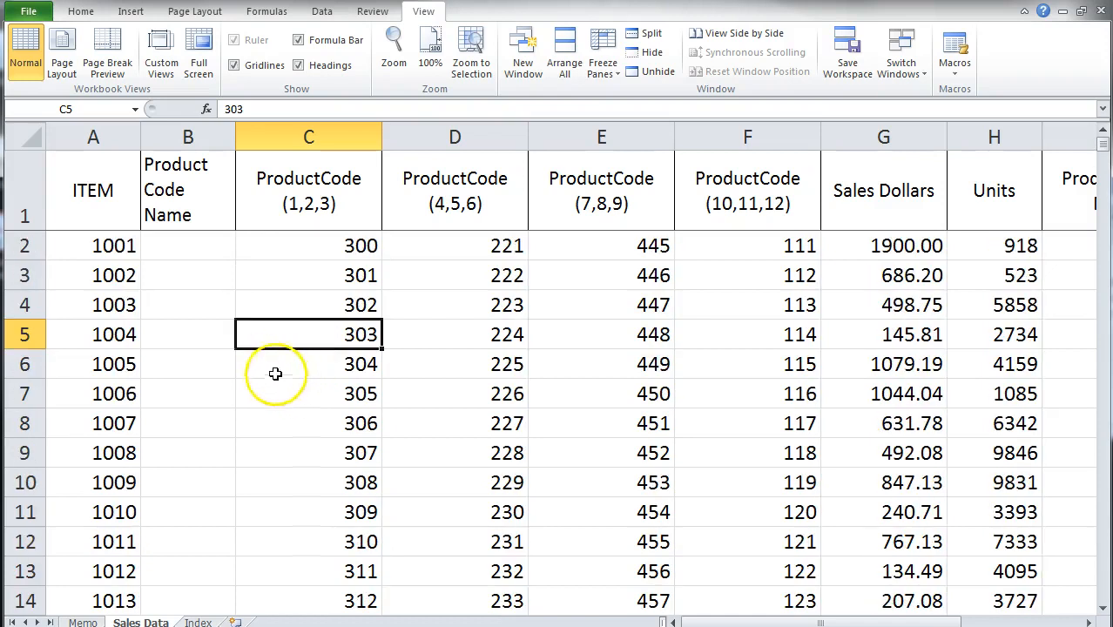
# Step: Set the whole Sales Data table, A1:J5952, as the print area
pyautogui.click(89, 188)
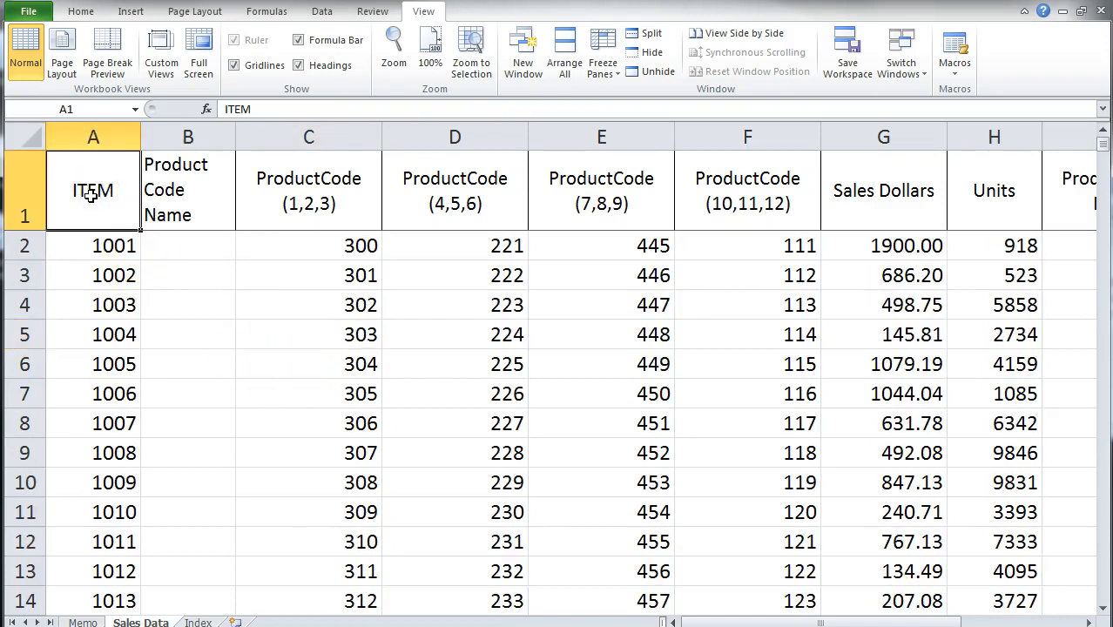
pyautogui.hotkey('ctrl', 'shift', 'Down')
pyautogui.hotkey('shift', 'Right')
pyautogui.hotkey('shift', 'Right')
pyautogui.hotkey('shift', 'Right')
pyautogui.hotkey('shift', 'Right')
pyautogui.hotkey('shift', 'Right')
pyautogui.hotkey('shift', 'Right')
pyautogui.hotkey('shift', 'Right')
pyautogui.hotkey('shift', 'Right')
pyautogui.hotkey('shift', 'Right')
pyautogui.hotkey('shift', 'Right')
pyautogui.hotkey('shift', 'Right')
pyautogui.hotkey('shift', 'Right')
pyautogui.hotkey('shift', 'Left')
pyautogui.hotkey('shift', 'Left')
pyautogui.hotkey('shift', 'Left')
pyautogui.hotkey('shift', 'Left')
pyautogui.hotkey('shift', 'Right')
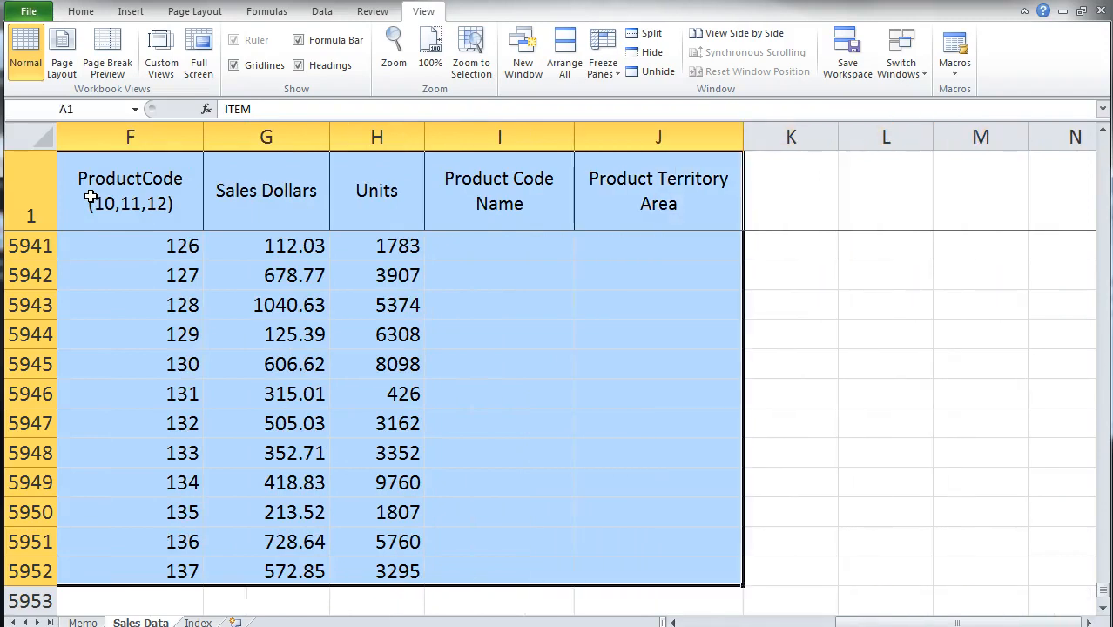
pyautogui.click(195, 12)
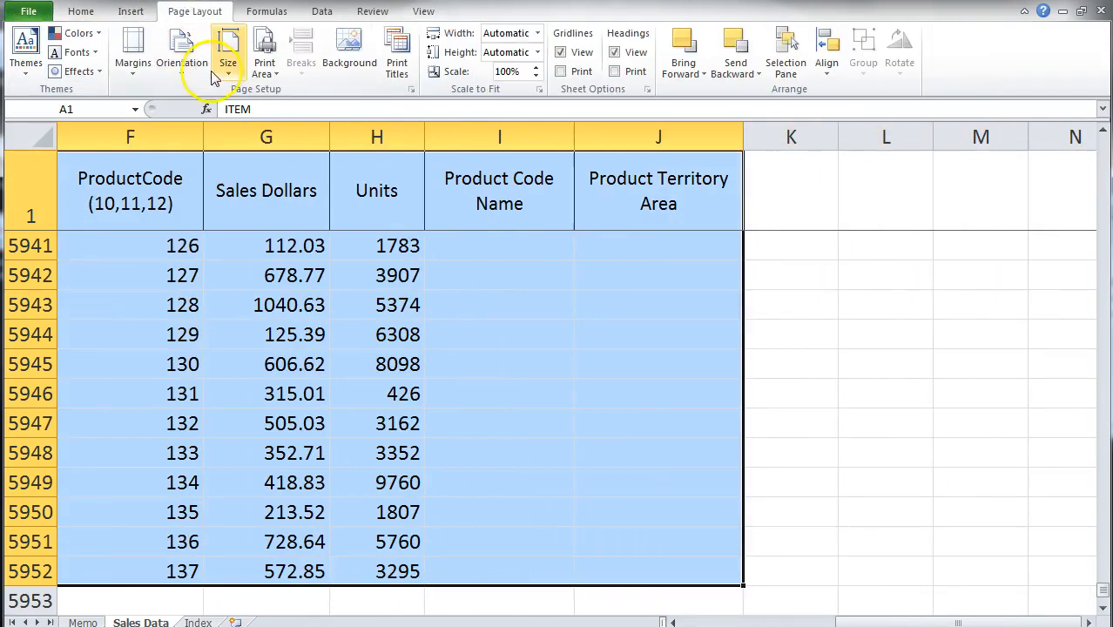
pyautogui.click(266, 77)
pyautogui.click(287, 90)
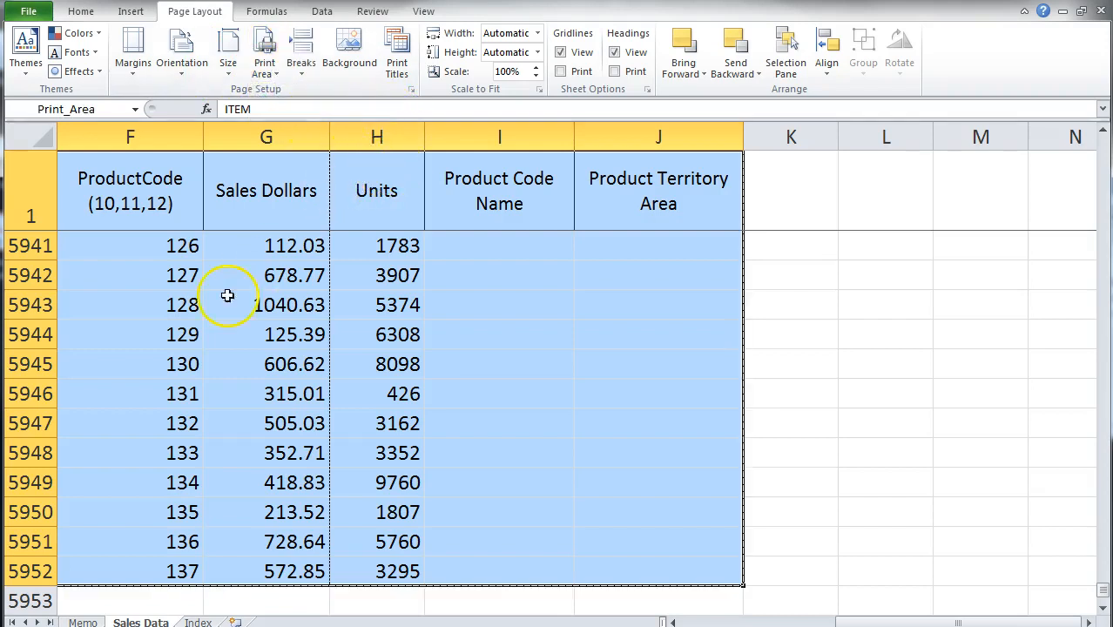
# Step: Start a VLOOKUP function in B5941, in the Product Code Name column, with D5941 as the lookup value
pyautogui.moveTo(836, 622); pyautogui.dragTo(618, 609)
pyautogui.click(198, 275)
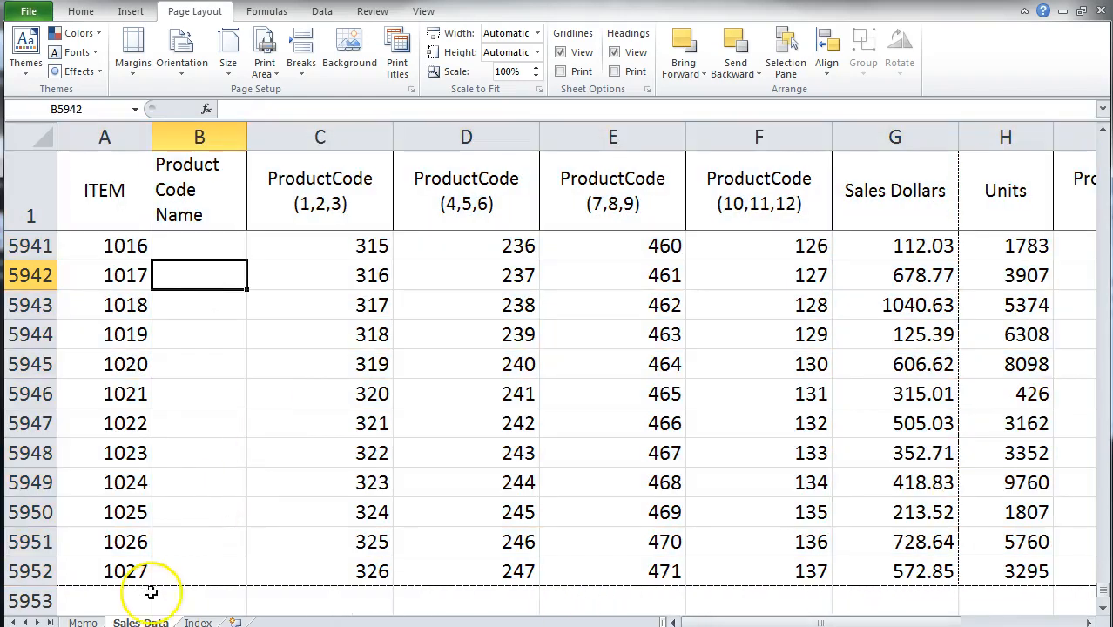
pyautogui.click(174, 246)
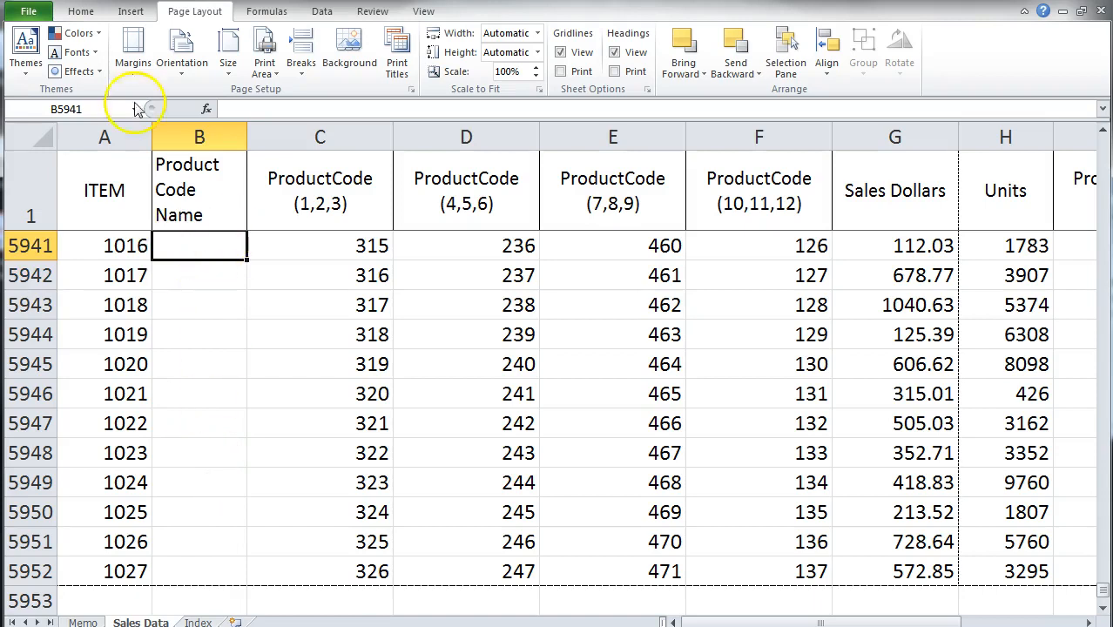
pyautogui.click(264, 12)
pyautogui.click(29, 50)
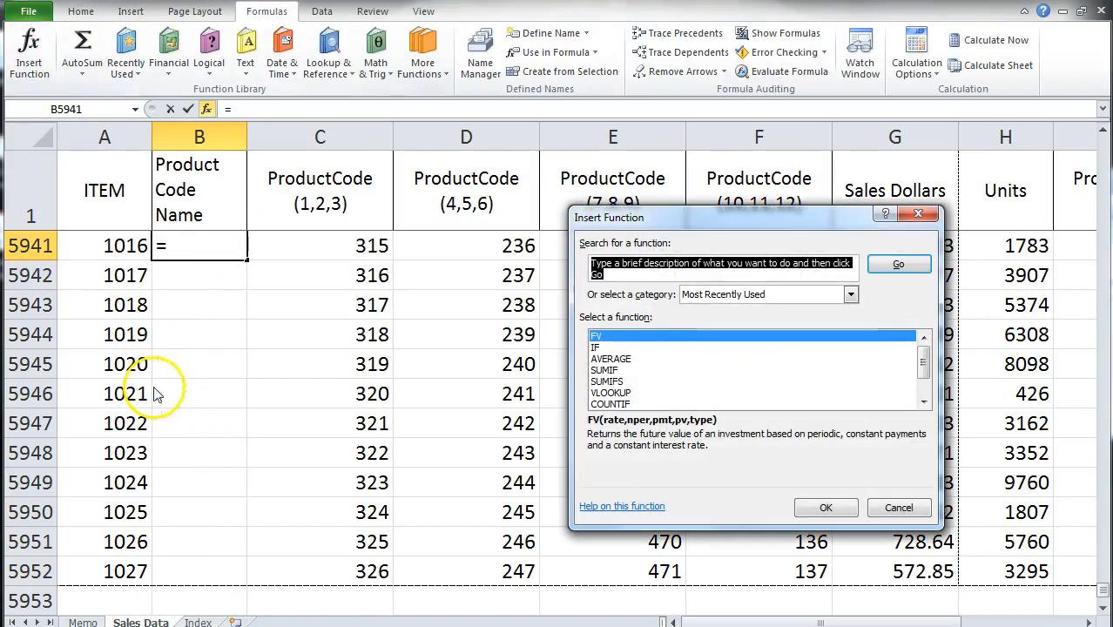
pyautogui.click(609, 393)
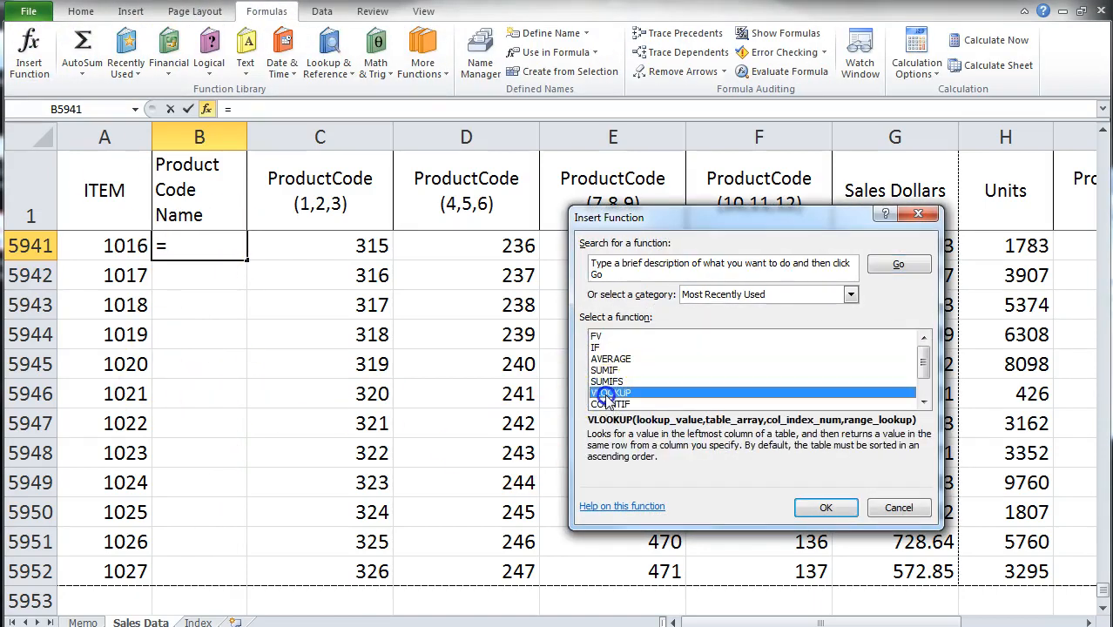
pyautogui.doubleClick(603, 394)
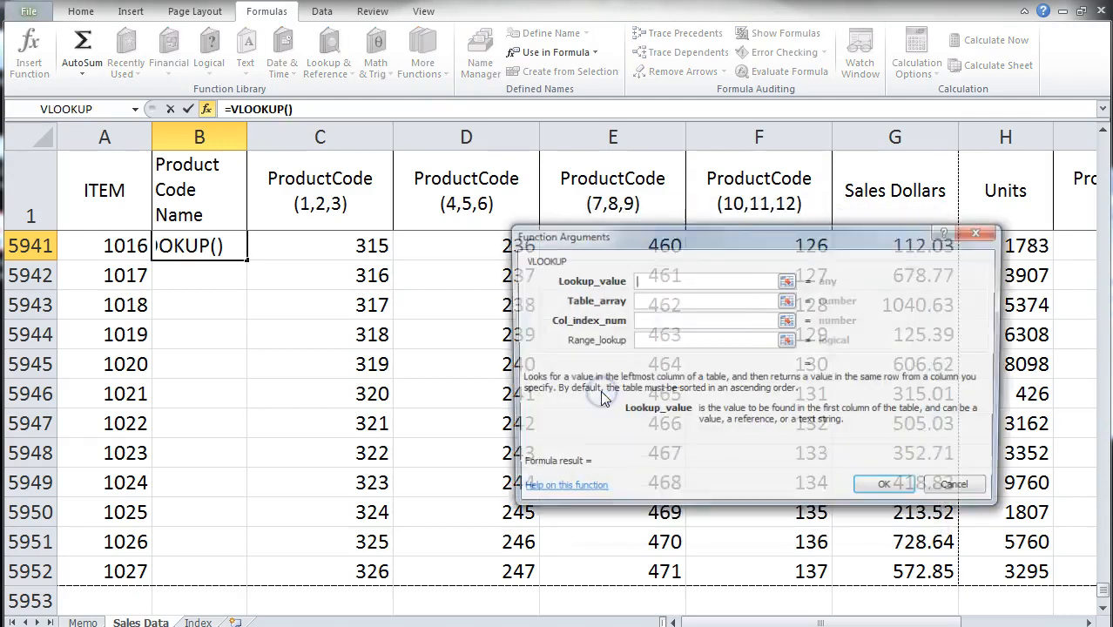
pyautogui.moveTo(685, 249); pyautogui.dragTo(694, 337)
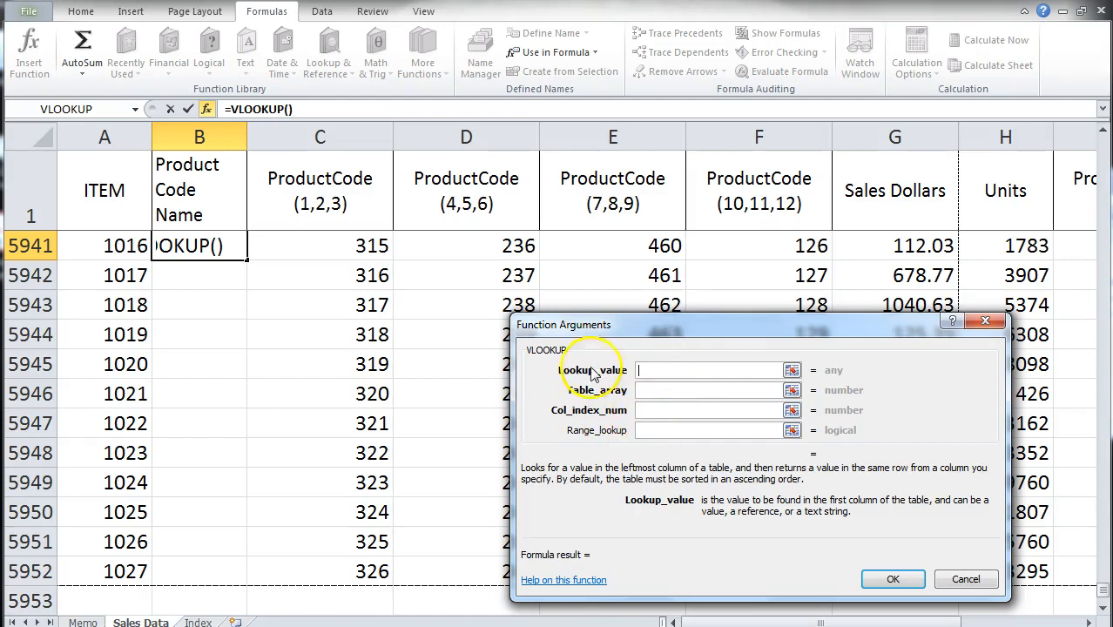
pyautogui.click(447, 245)
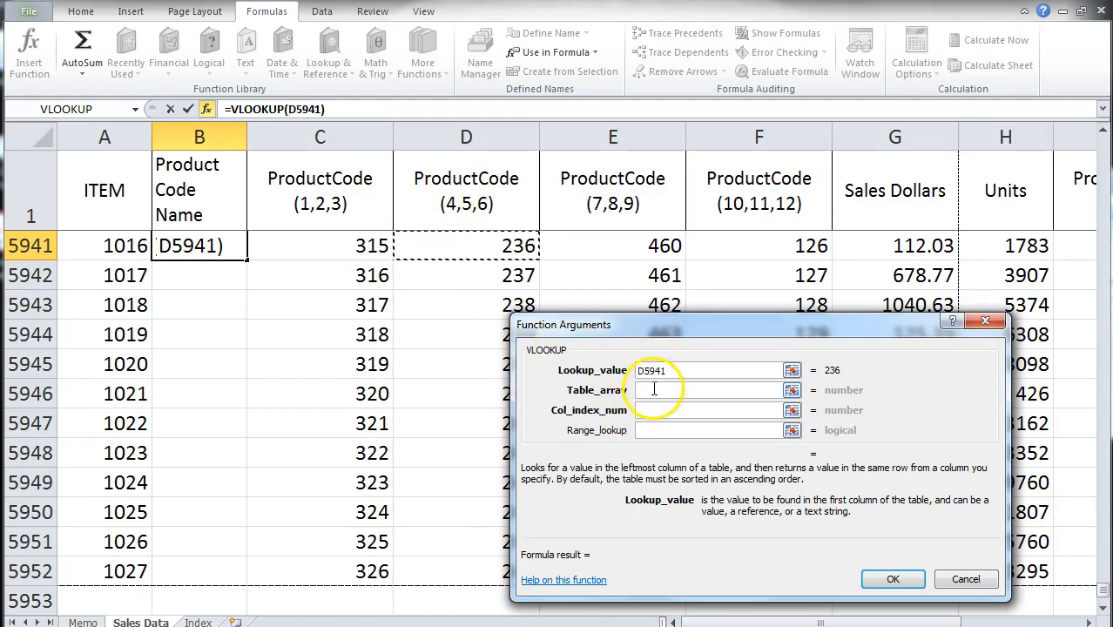
# Step: Complete the B5941 VLOOKUP with table array Index!A:B, column index 2 and range lookup false
pyautogui.click(653, 390)
pyautogui.click(198, 619)
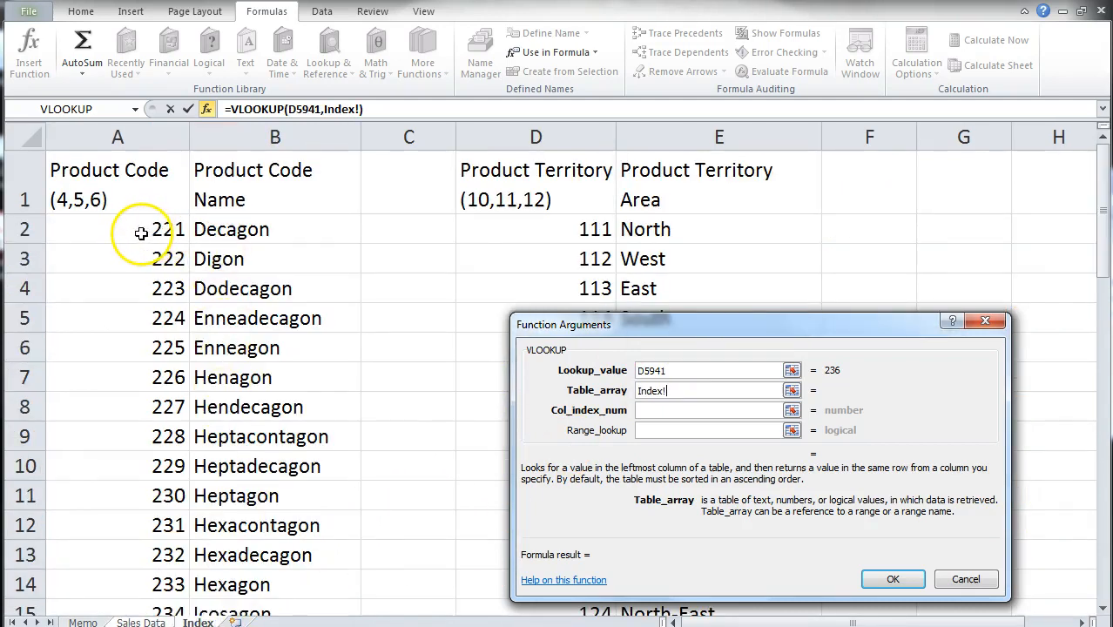
pyautogui.moveTo(117, 137); pyautogui.dragTo(202, 138)
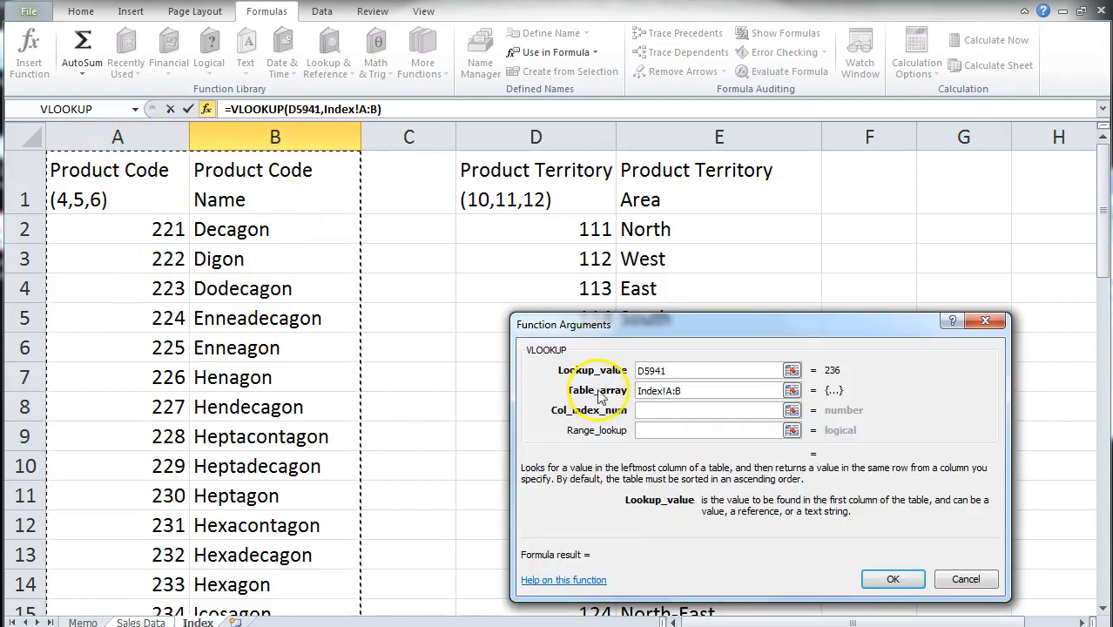
pyautogui.click(638, 410)
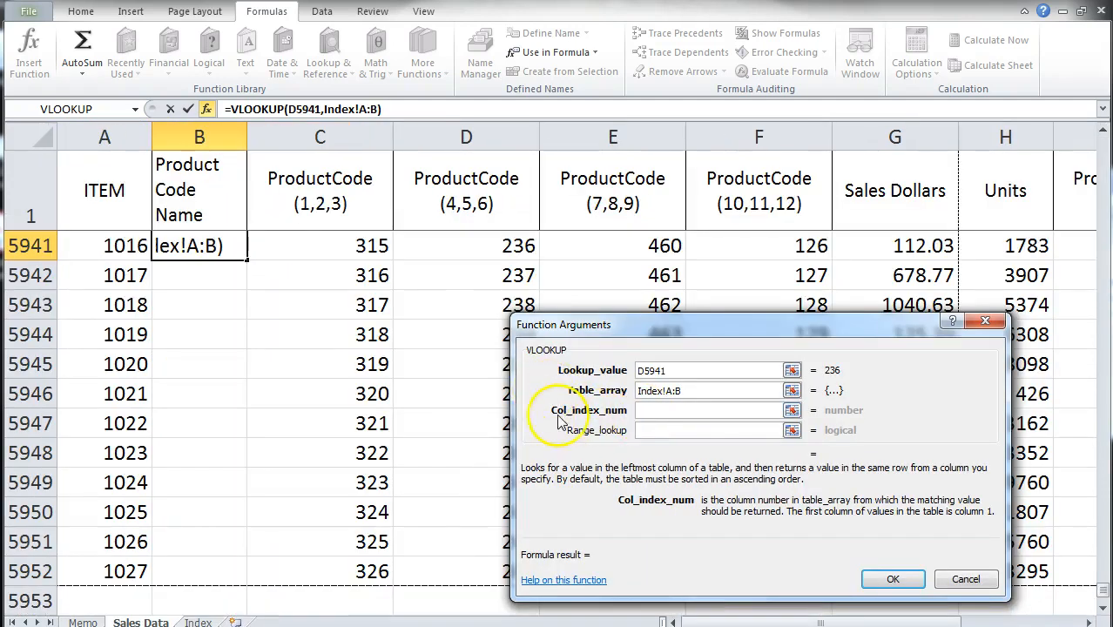
pyautogui.write('2')
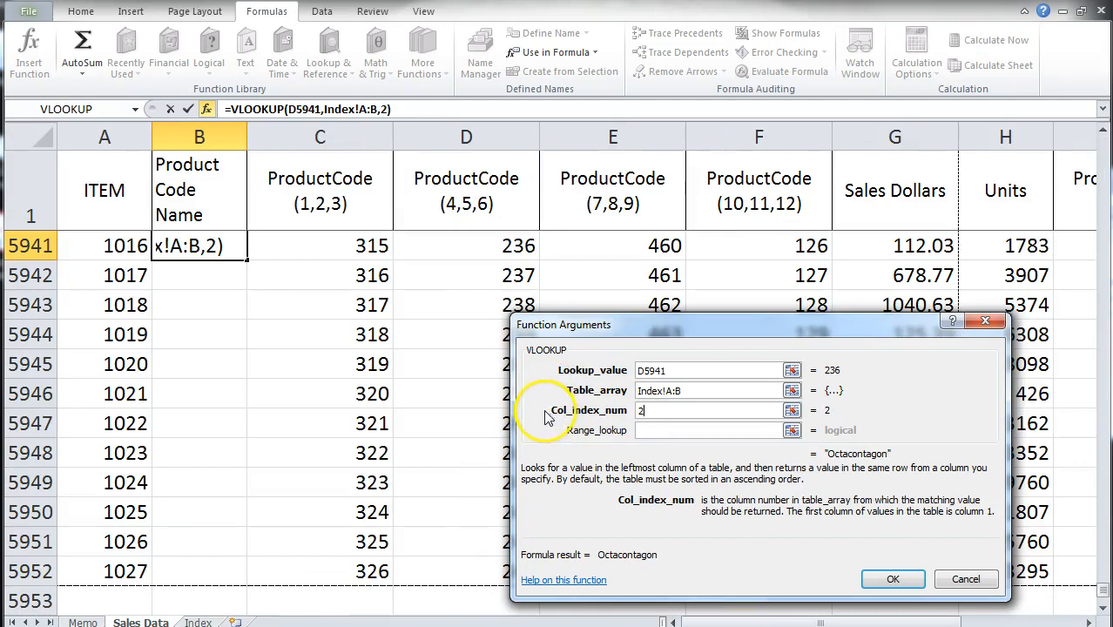
pyautogui.click(656, 431)
pyautogui.write('fals')
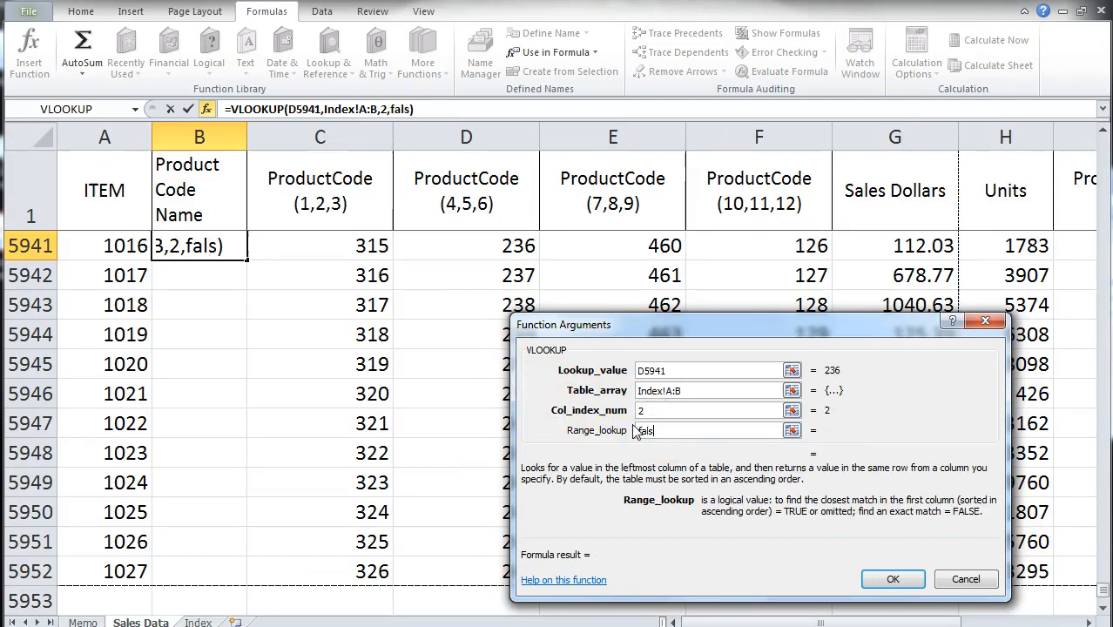
pyautogui.write('e')
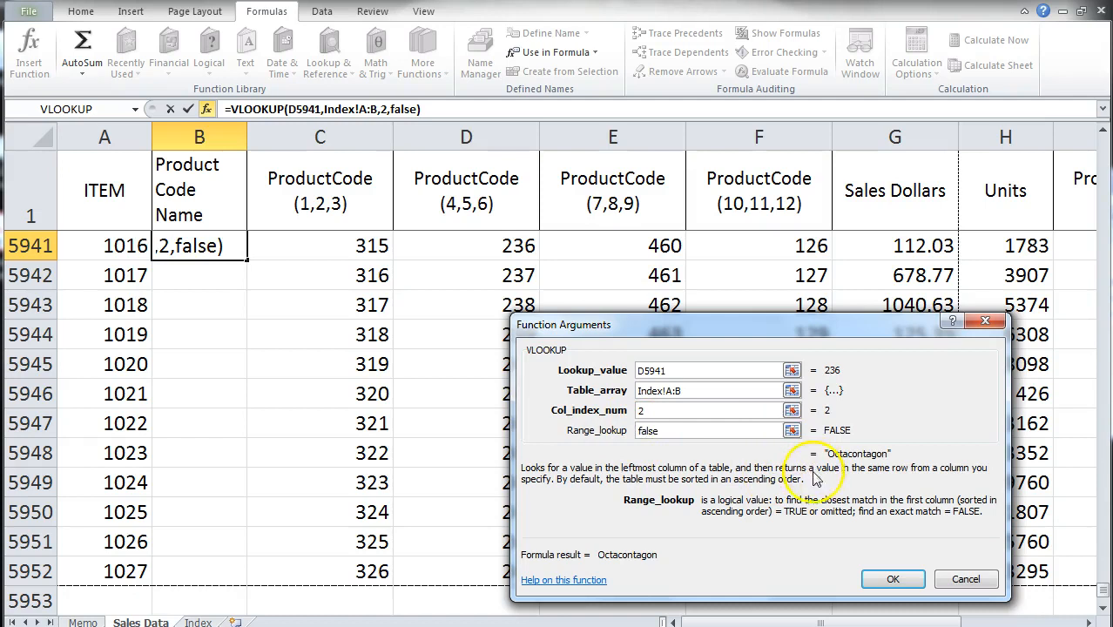
pyautogui.click(882, 582)
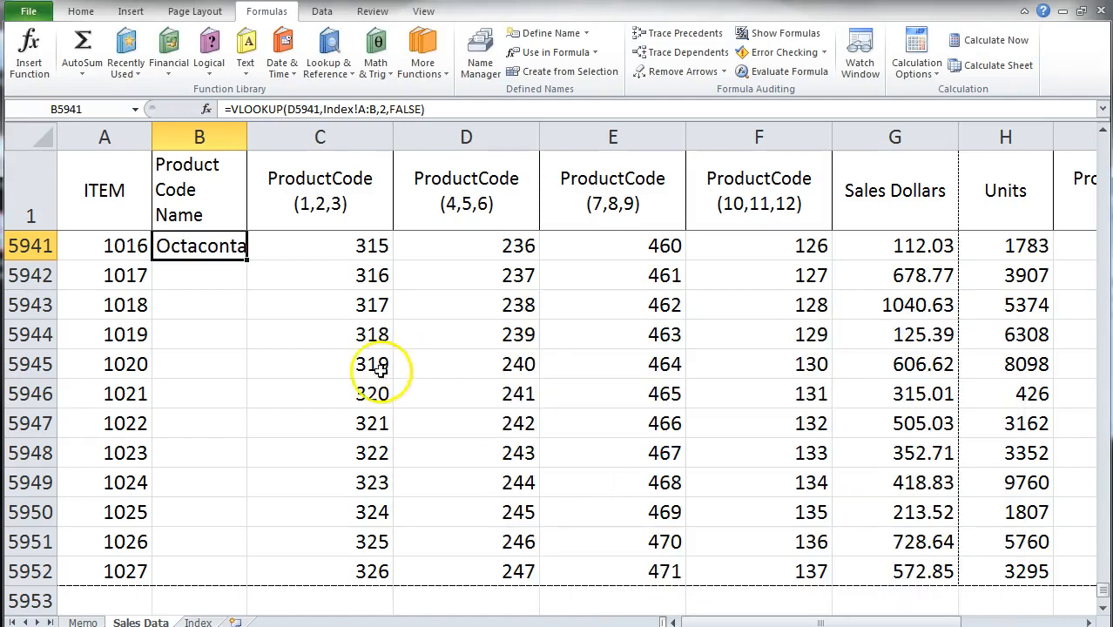
# Step: Fill the B5941 VLOOKUP formula down to the last row of the Product Code Name column
pyautogui.scroll(4, 298, 350)
pyautogui.scroll(-2, 290, 362)
pyautogui.scroll(-1, 229, 440)
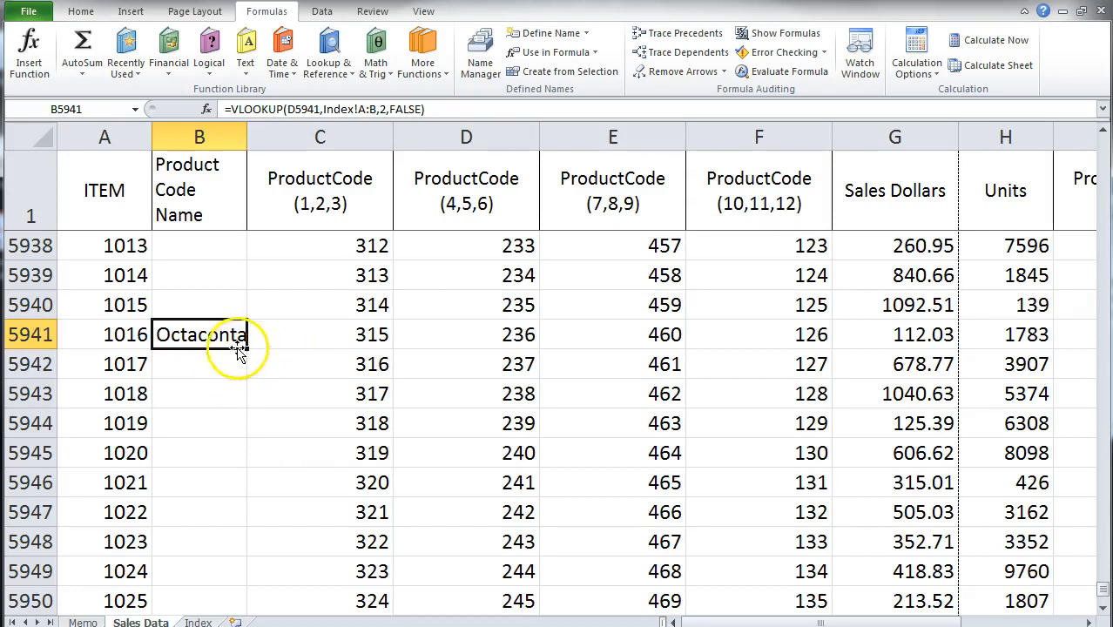
pyautogui.doubleClick(247, 350)
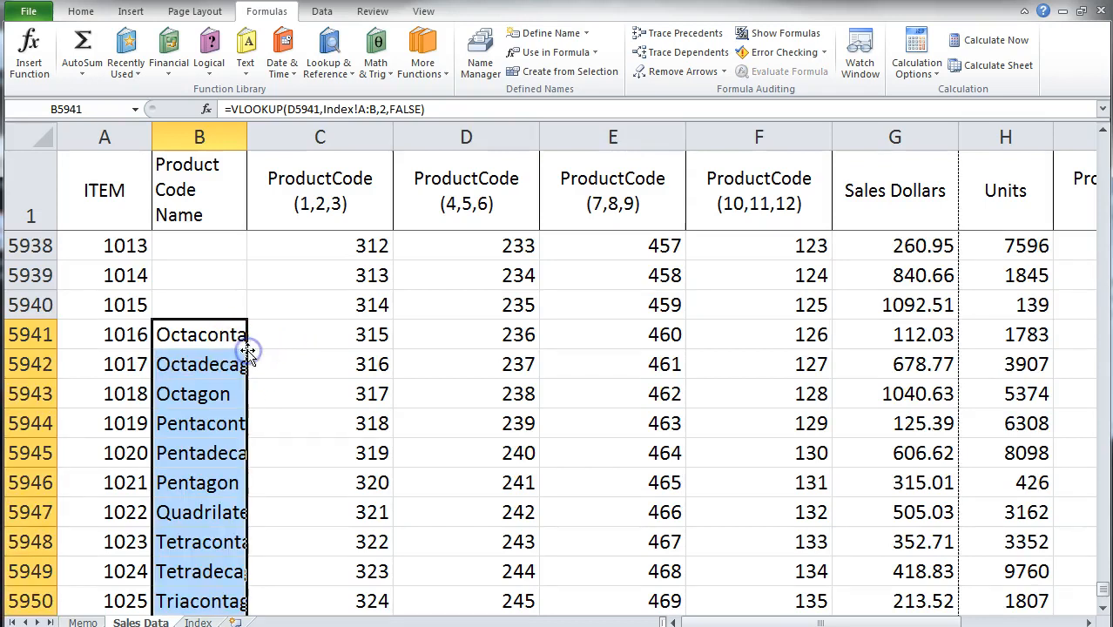
# Step: Start a VLOOKUP function in B2, the first data row of the Product Code Name column, with D2 as the lookup value
pyautogui.scroll(-3, 258, 350)
pyautogui.scroll(10, 265, 364)
pyautogui.scroll(-5, 245, 406)
pyautogui.scroll(5, 193, 464)
pyautogui.moveTo(1102, 589); pyautogui.dragTo(1101, 135)
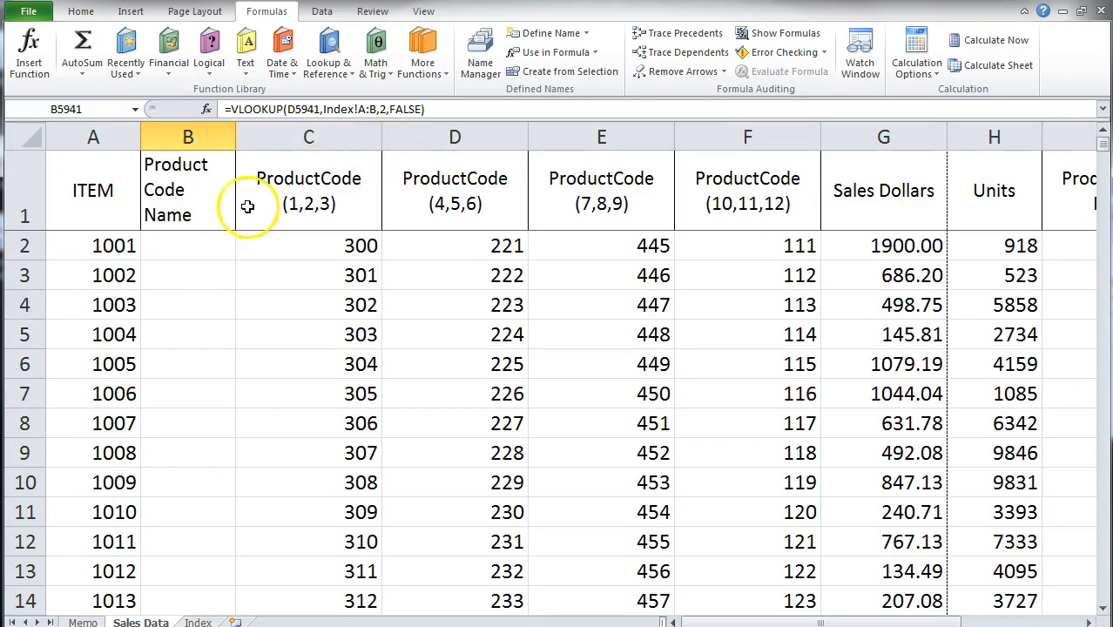
pyautogui.click(182, 249)
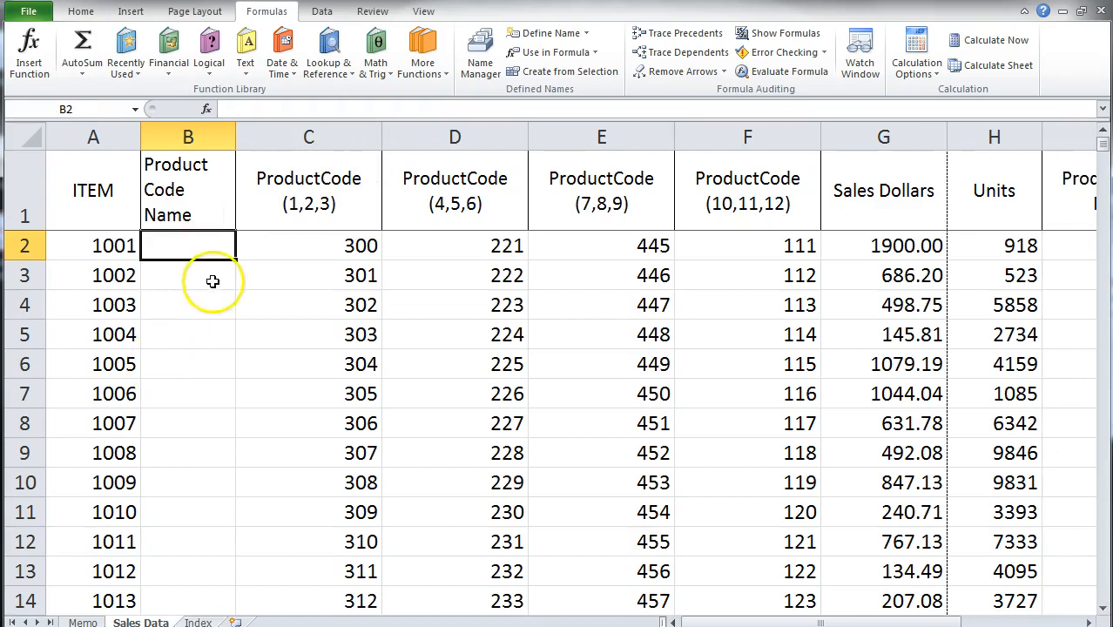
pyautogui.click(28, 49)
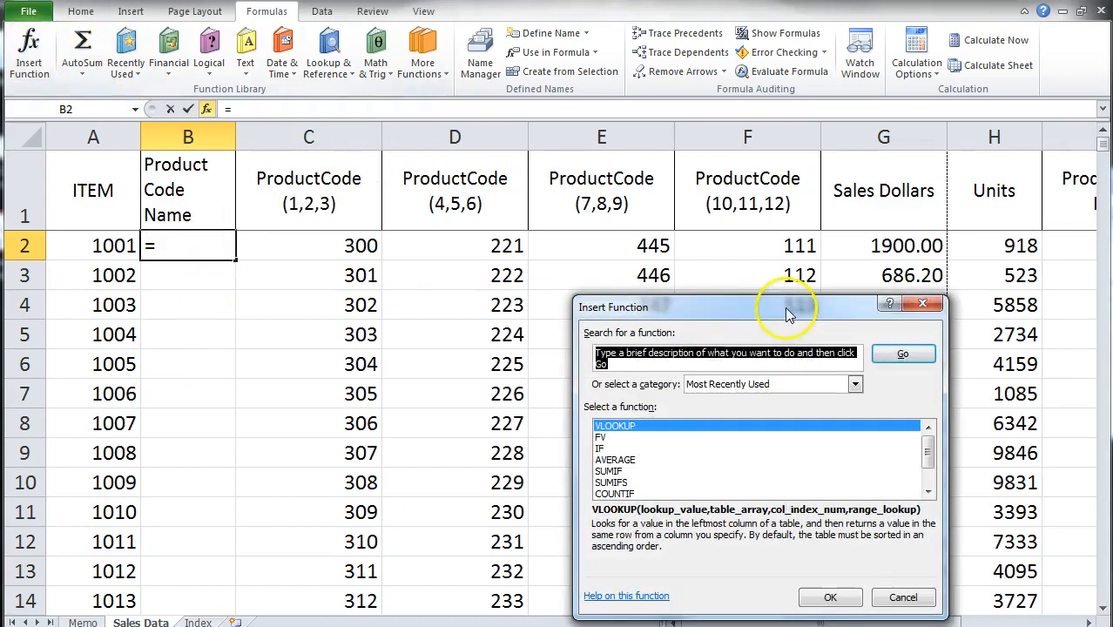
pyautogui.doubleClick(627, 426)
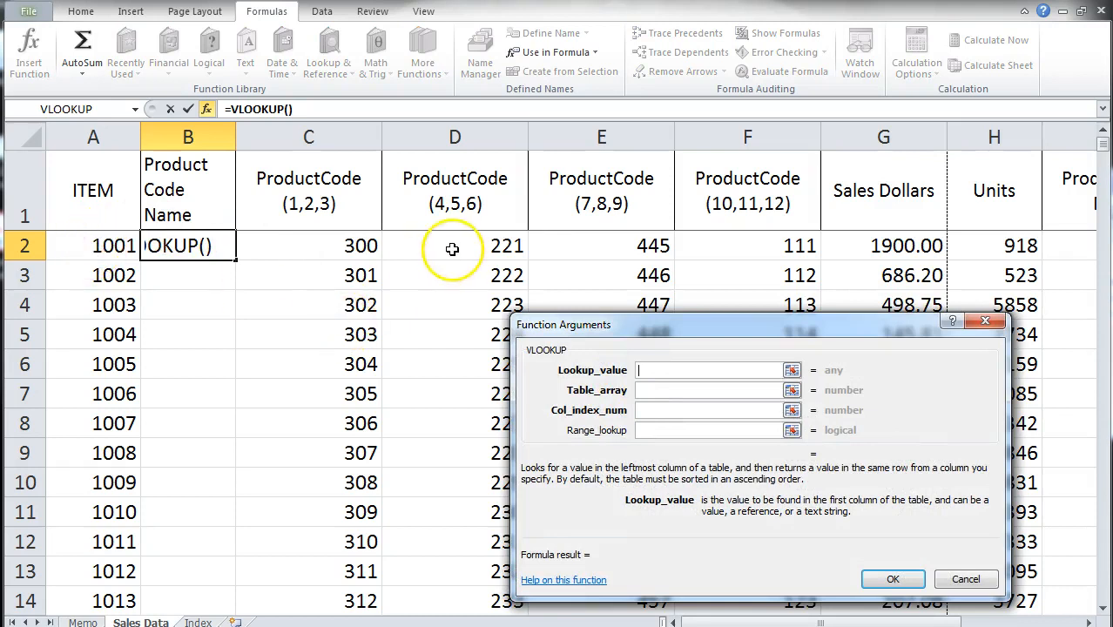
# Step: Complete the B2 VLOOKUP with table array Index!A:B, column index 2 and range lookup false, and fill it down the Product Code Name column
pyautogui.click(648, 390)
pyautogui.click(196, 621)
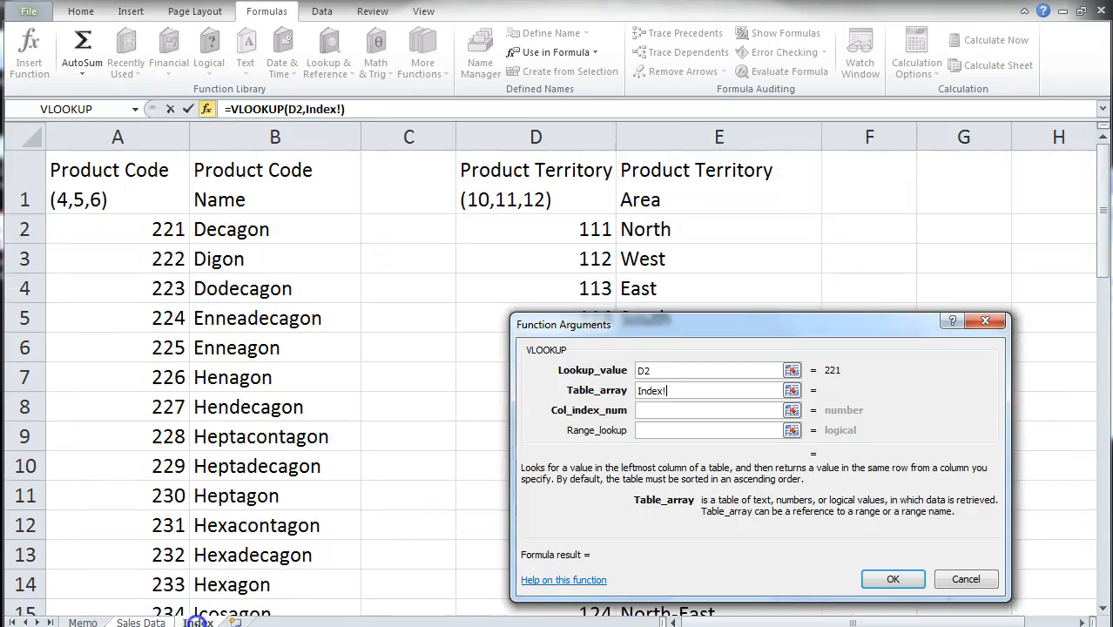
pyautogui.moveTo(117, 137); pyautogui.dragTo(213, 136)
pyautogui.click(649, 410)
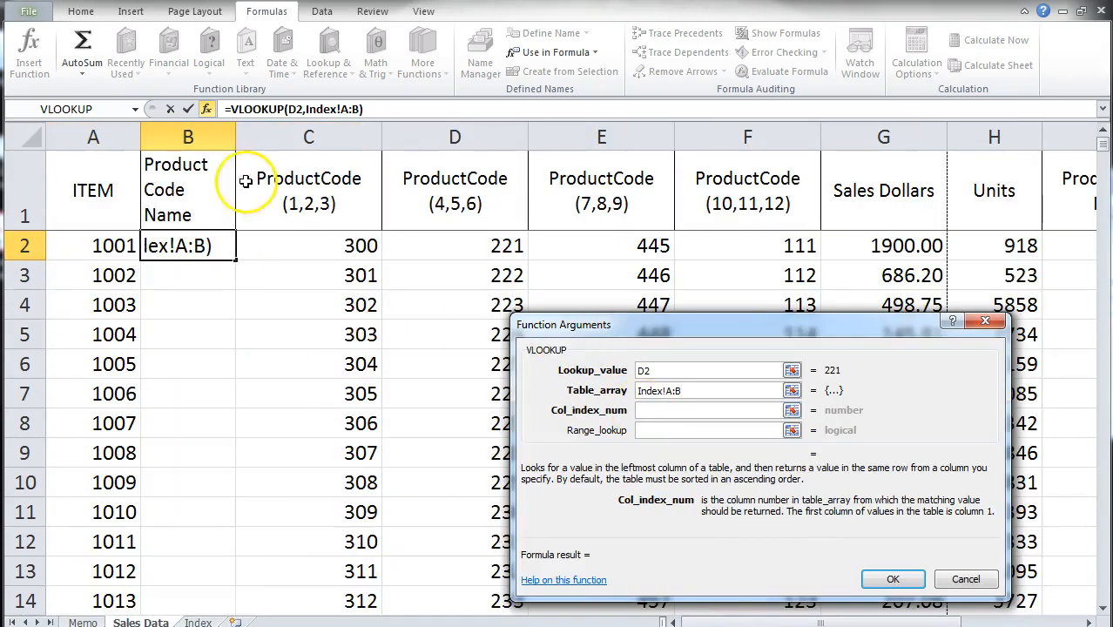
pyautogui.write('2')
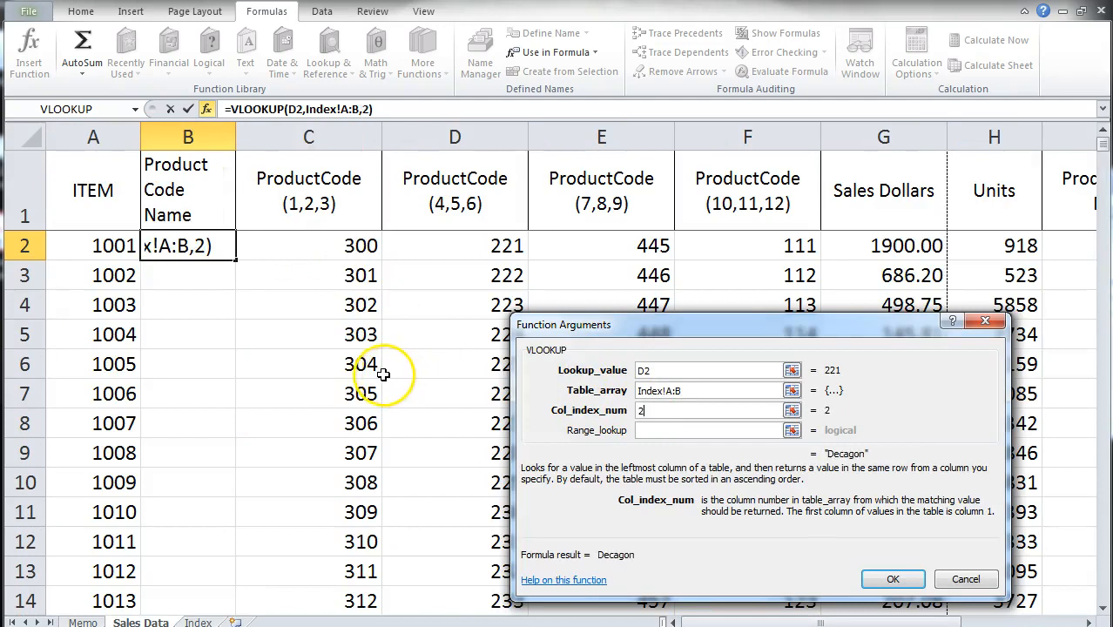
pyautogui.click(653, 431)
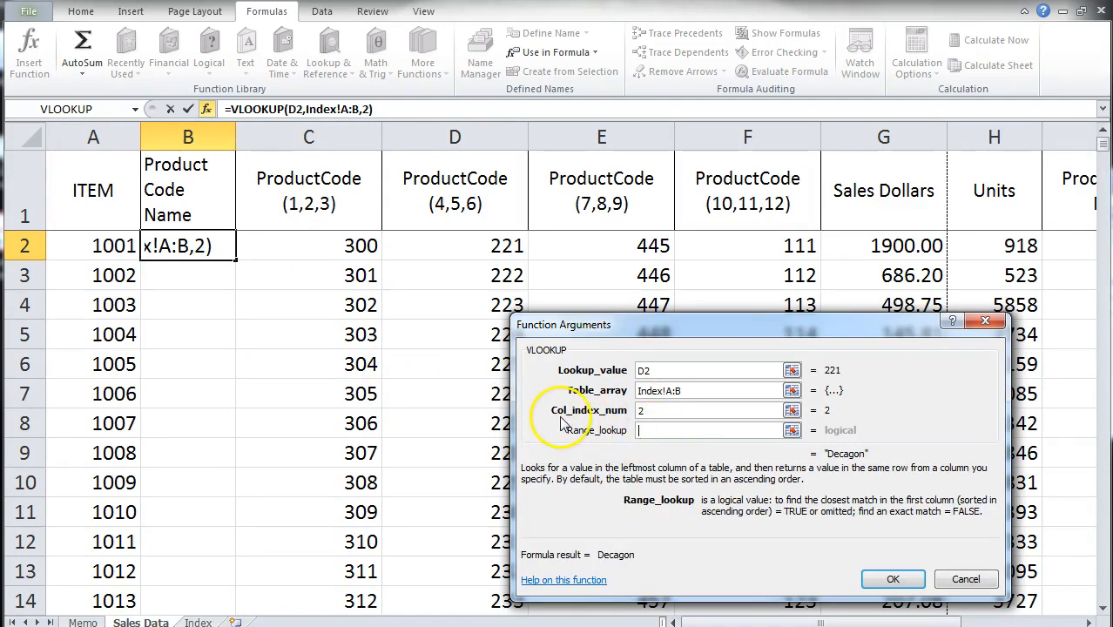
pyautogui.write('false')
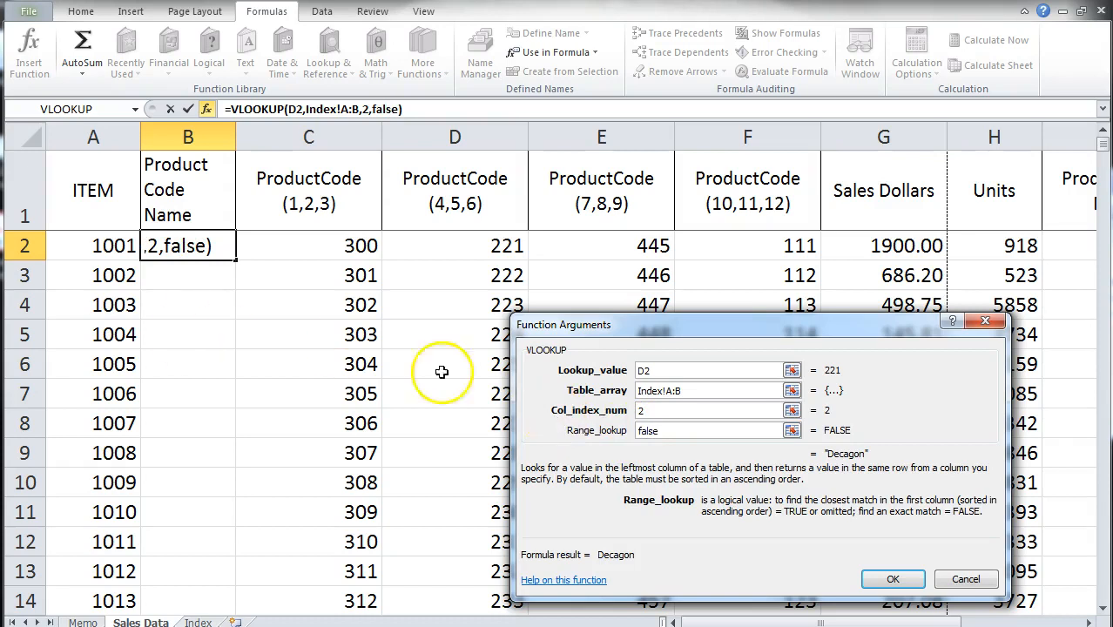
pyautogui.click(890, 579)
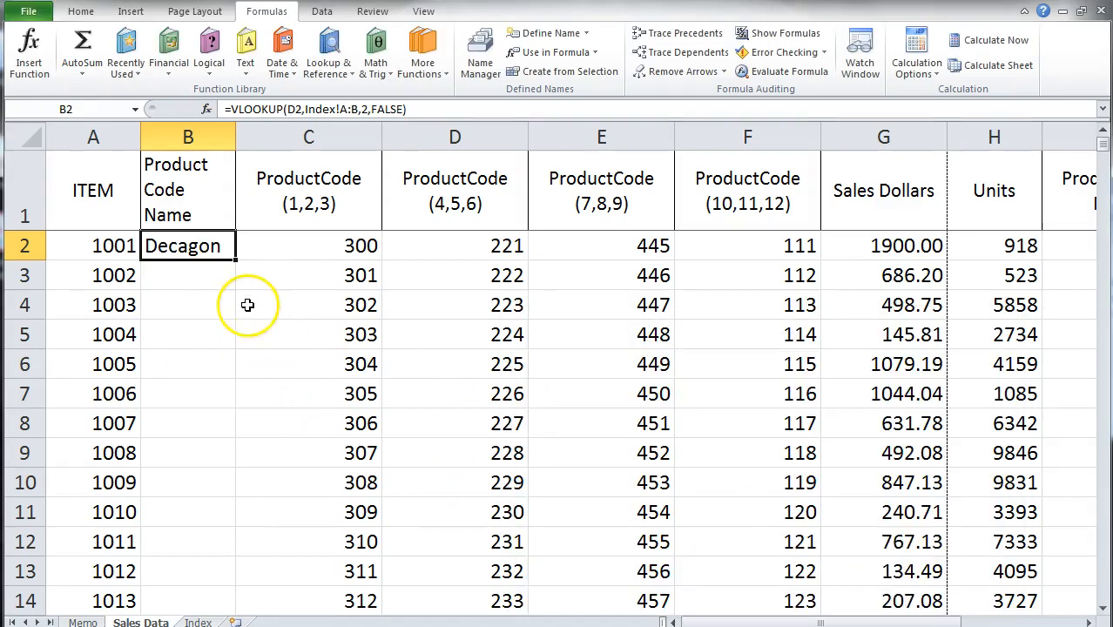
pyautogui.doubleClick(239, 260)
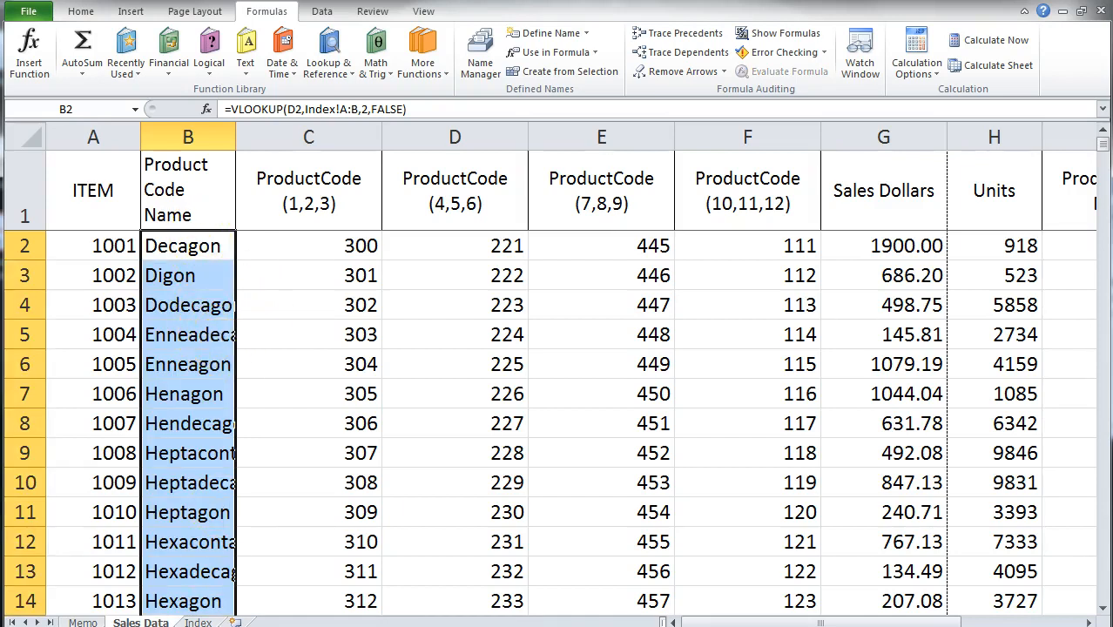
# Step: Read memo items 3 and 4 on the VLOOKUP requirements for Product Code Name and Product Territory Area
pyautogui.click(83, 621)
pyautogui.scroll(-2, 202, 387)
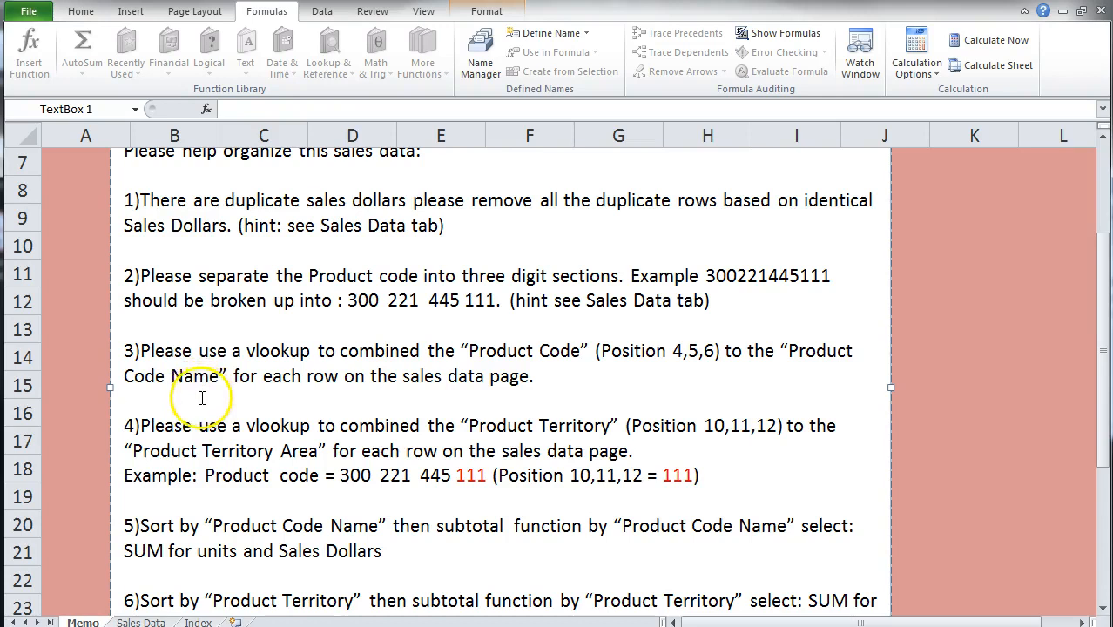
pyautogui.click(129, 399)
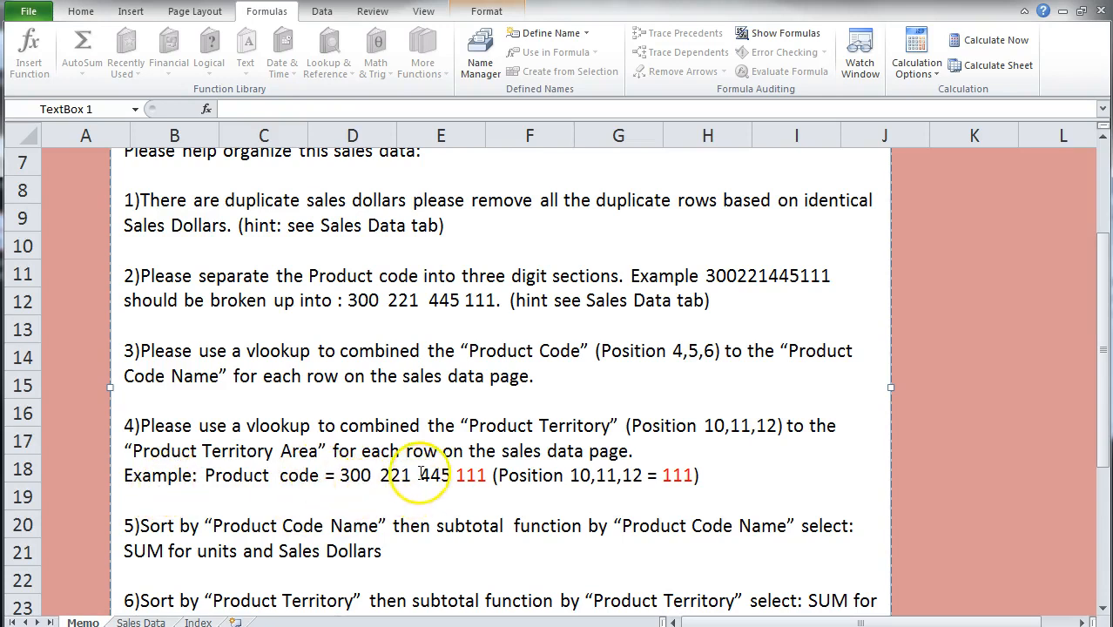
# Step: Insert a blank column before the ProductCode (1,2,3) column on the Sales Data sheet
pyautogui.click(137, 621)
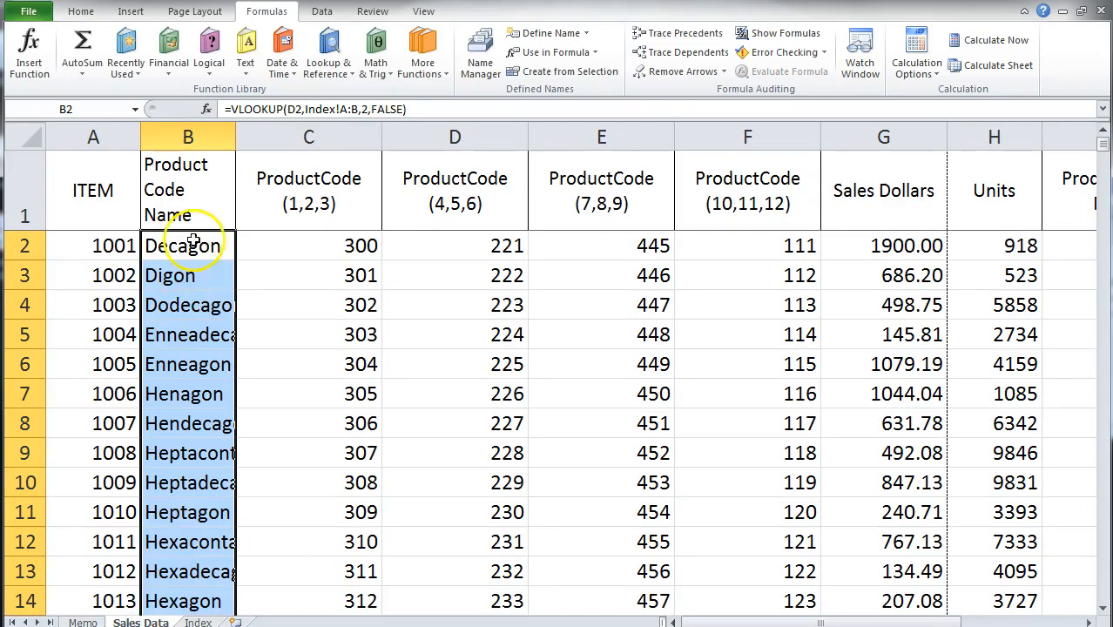
pyautogui.click(261, 138)
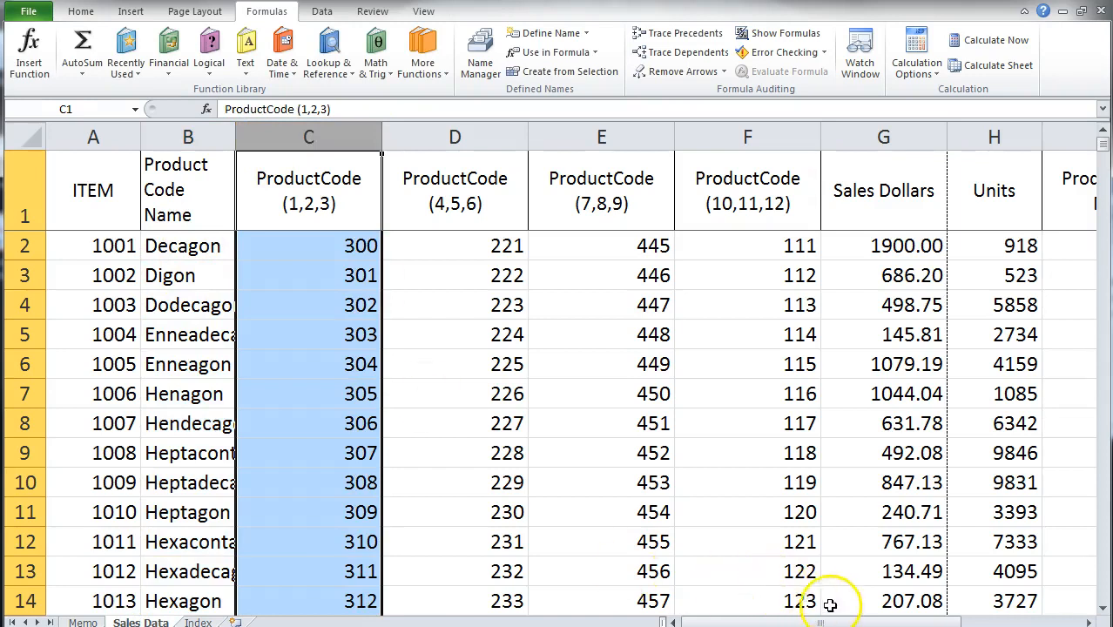
pyautogui.moveTo(836, 621); pyautogui.dragTo(949, 621)
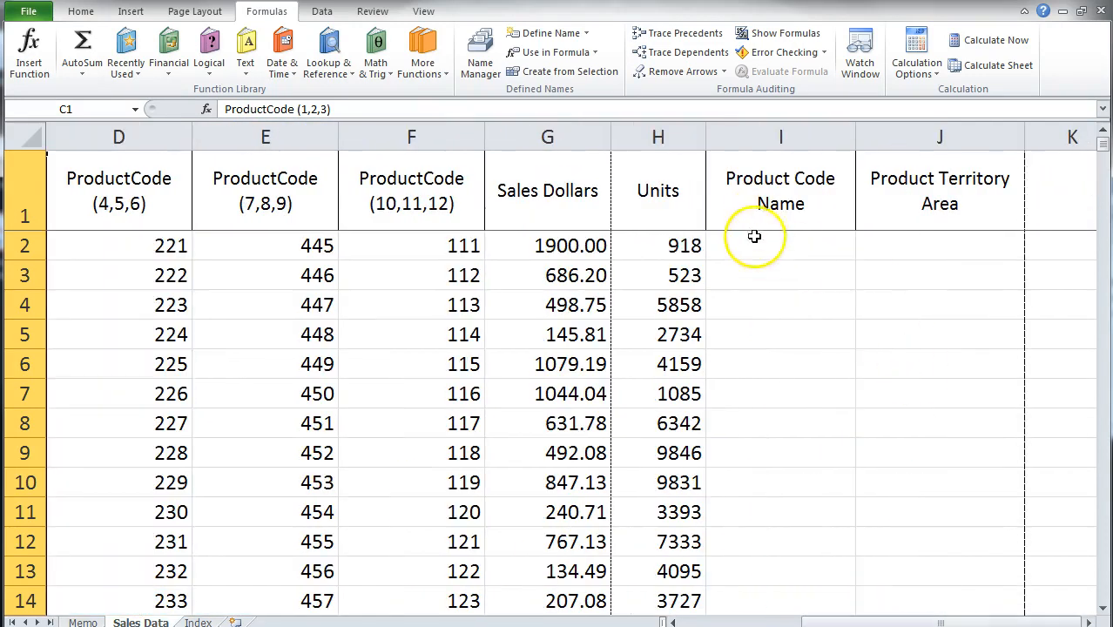
pyautogui.moveTo(839, 621); pyautogui.dragTo(749, 620)
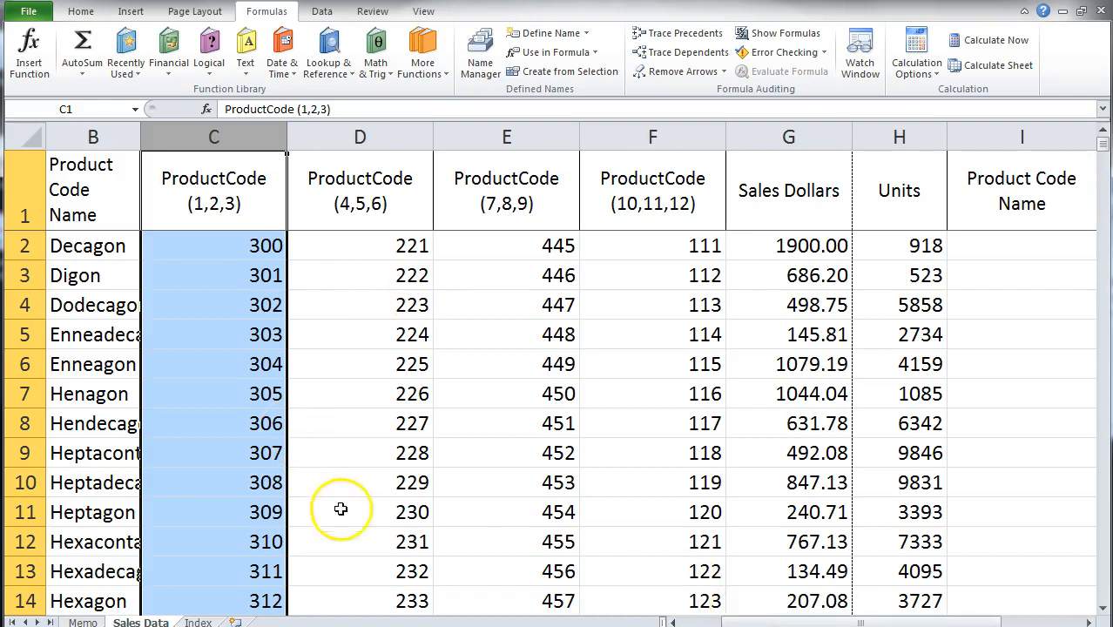
pyautogui.click(673, 622)
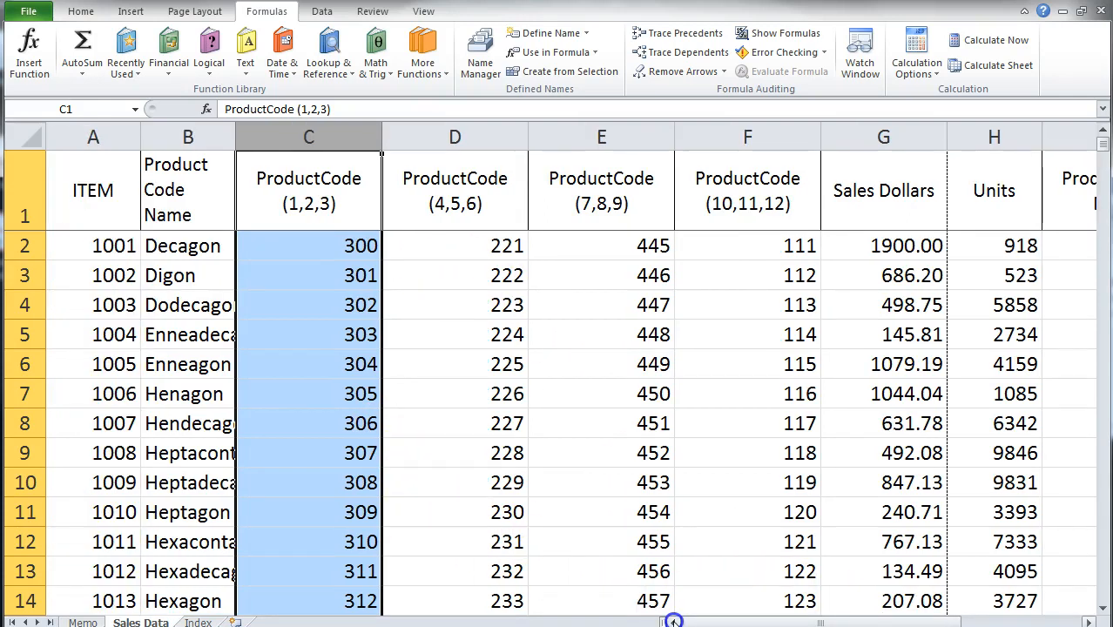
pyautogui.click(268, 139)
pyautogui.rightClick(268, 139)
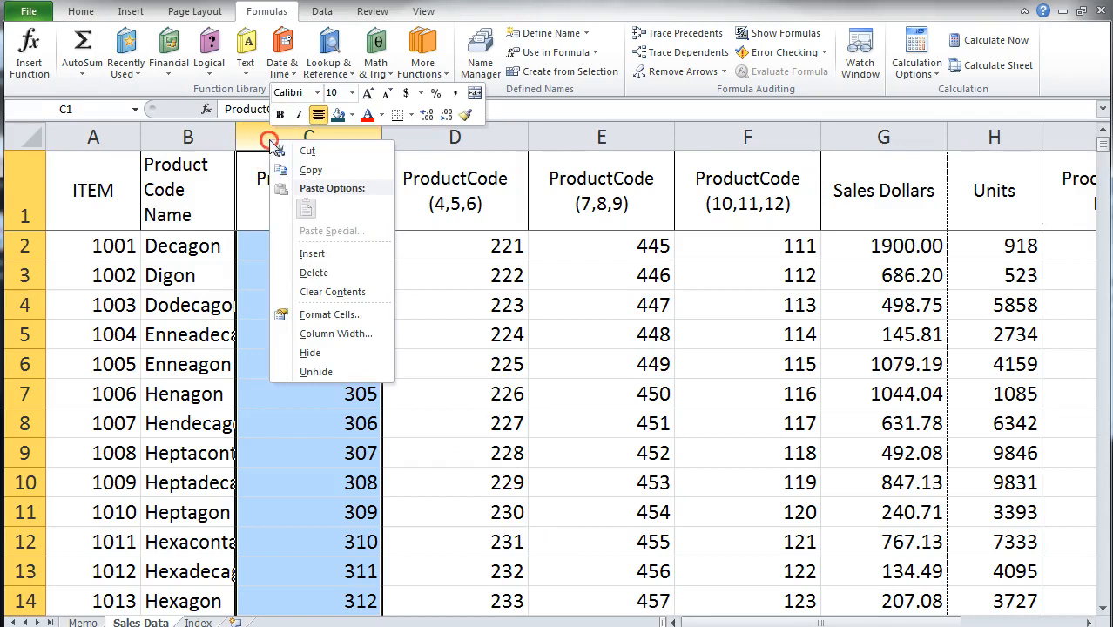
pyautogui.click(310, 253)
pyautogui.click(274, 180)
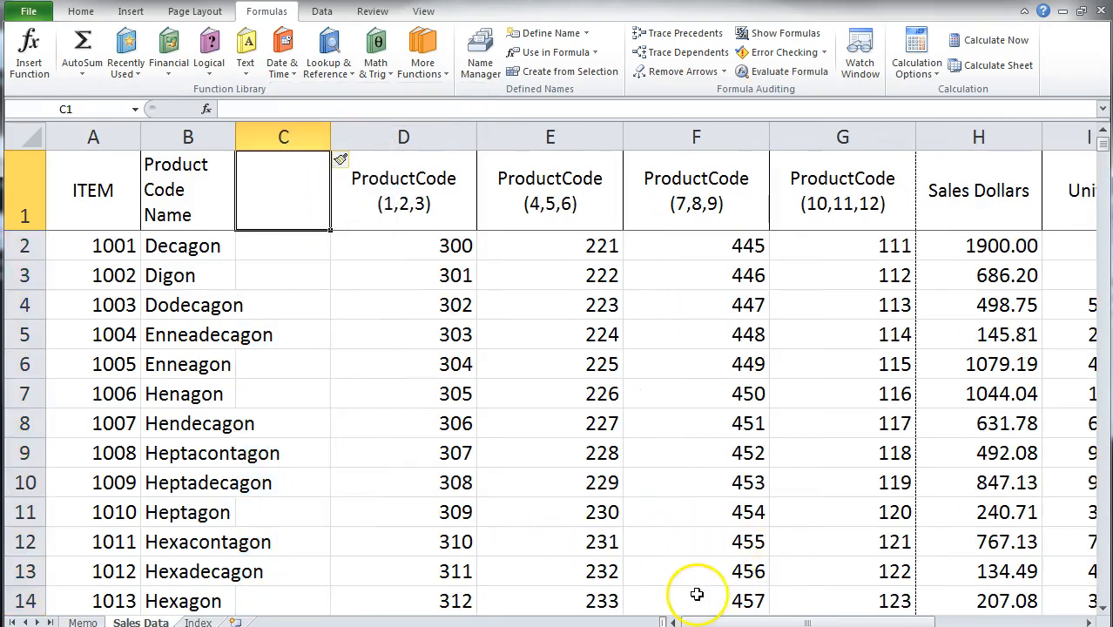
# Step: Copy the Product Territory Area header from K1 into the blank header cell C1
pyautogui.moveTo(922, 623); pyautogui.dragTo(947, 624)
pyautogui.click(950, 192)
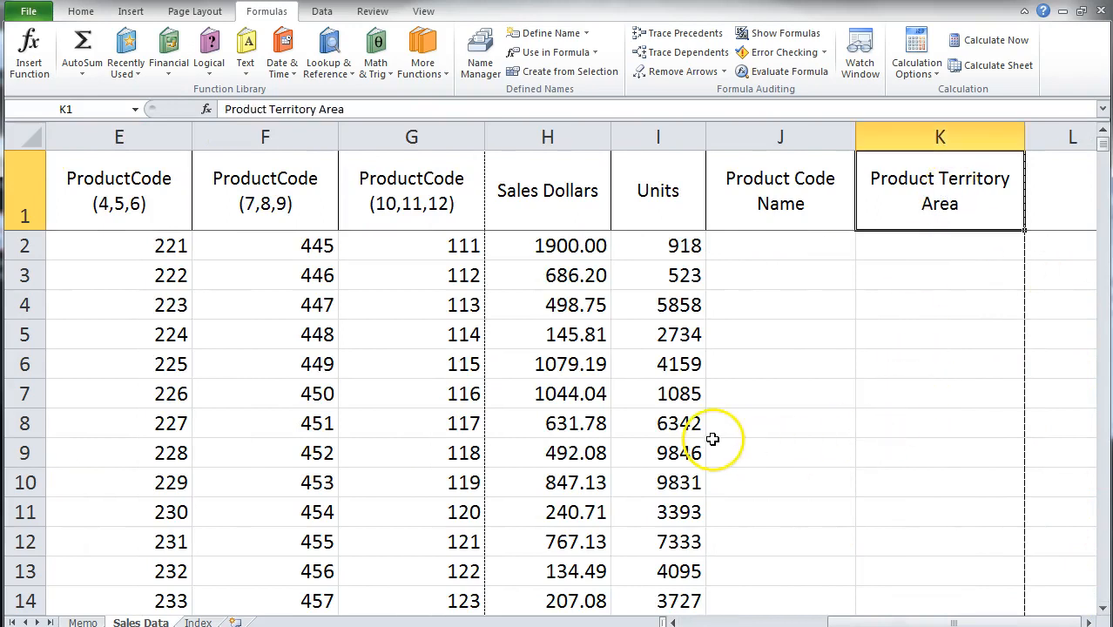
pyautogui.hotkey('ctrl', 'c')
pyautogui.press('Left')
pyautogui.press('Left')
pyautogui.press('Left')
pyautogui.press('Left')
pyautogui.hotkey('ctrl', 'Home')
pyautogui.press('Right')
pyautogui.press('Right')
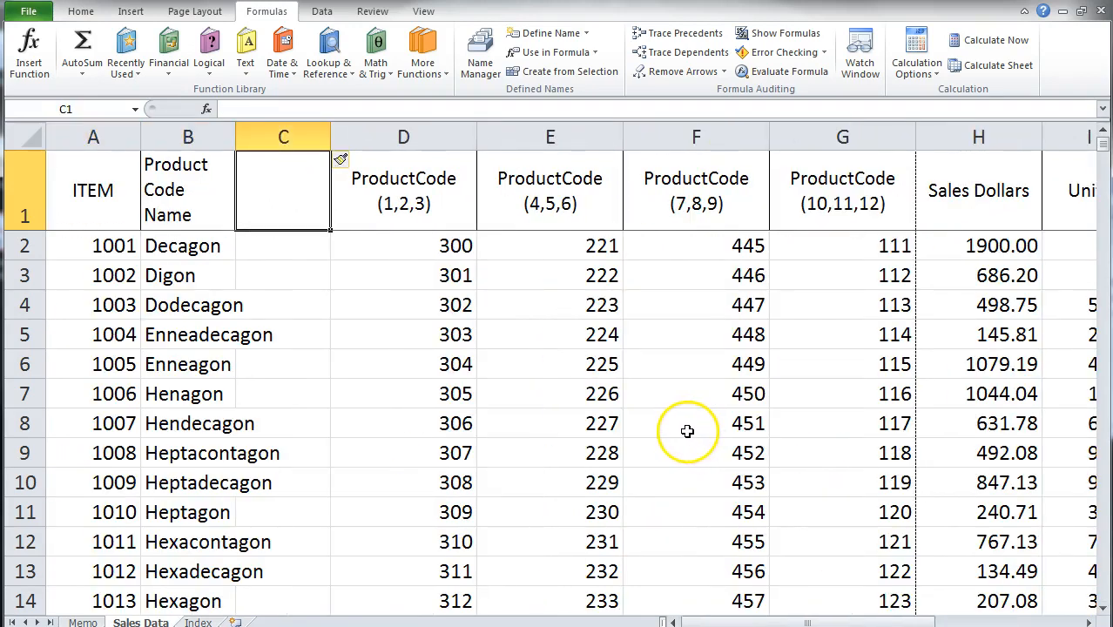
pyautogui.hotkey('ctrl', 'v')
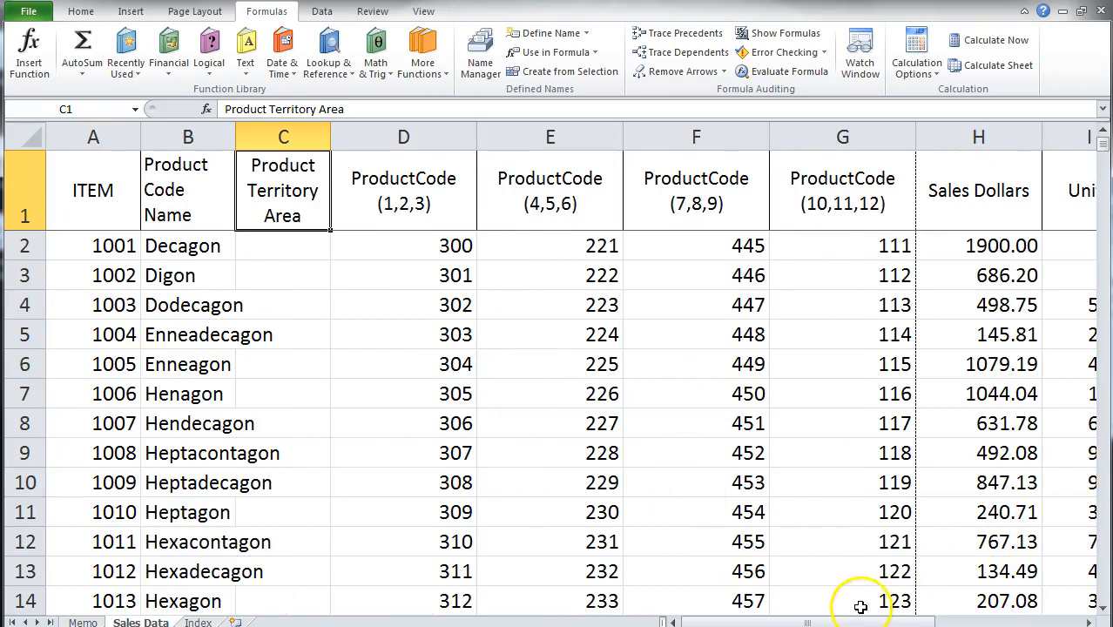
# Step: Delete the empty Product Code Name and Product Territory Area columns J and K after Units
pyautogui.moveTo(860, 621); pyautogui.dragTo(1006, 620)
pyautogui.moveTo(783, 137); pyautogui.dragTo(945, 137)
pyautogui.rightClick(946, 138)
pyautogui.click(958, 273)
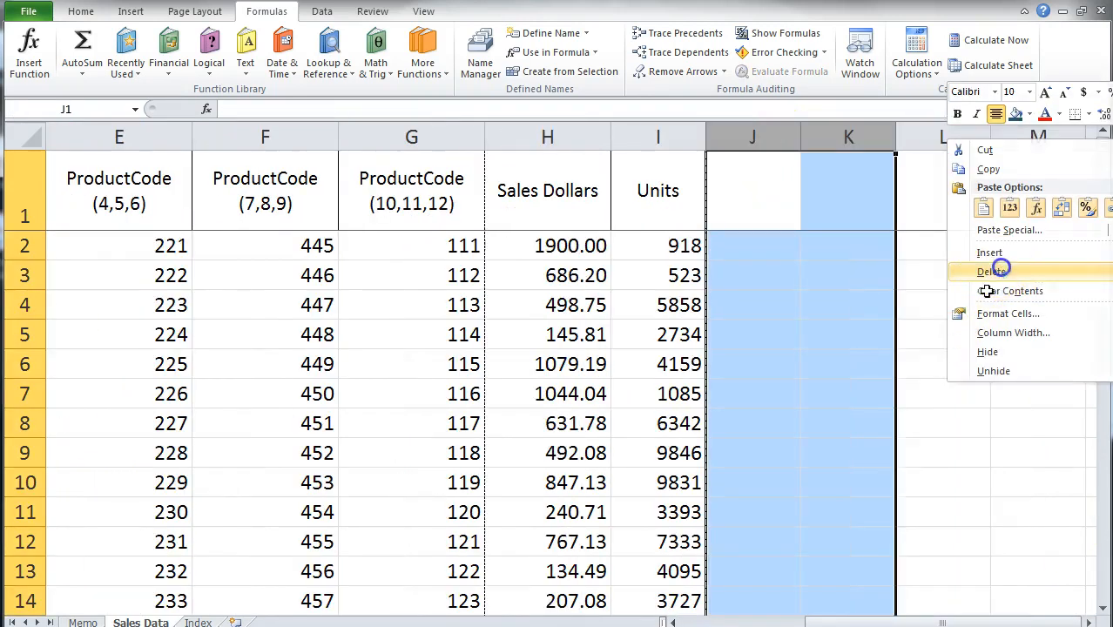
# Step: Start a VLOOKUP function in C2 under Product Territory Area, with G2 as the lookup value
pyautogui.moveTo(855, 623); pyautogui.dragTo(831, 623)
pyautogui.click(214, 309)
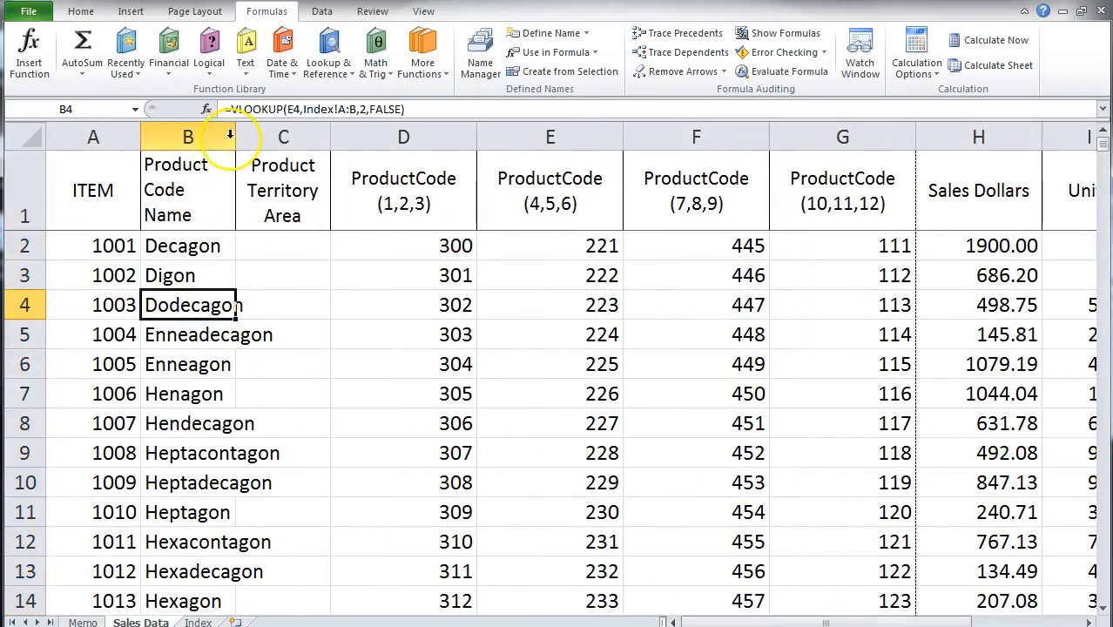
pyautogui.click(279, 242)
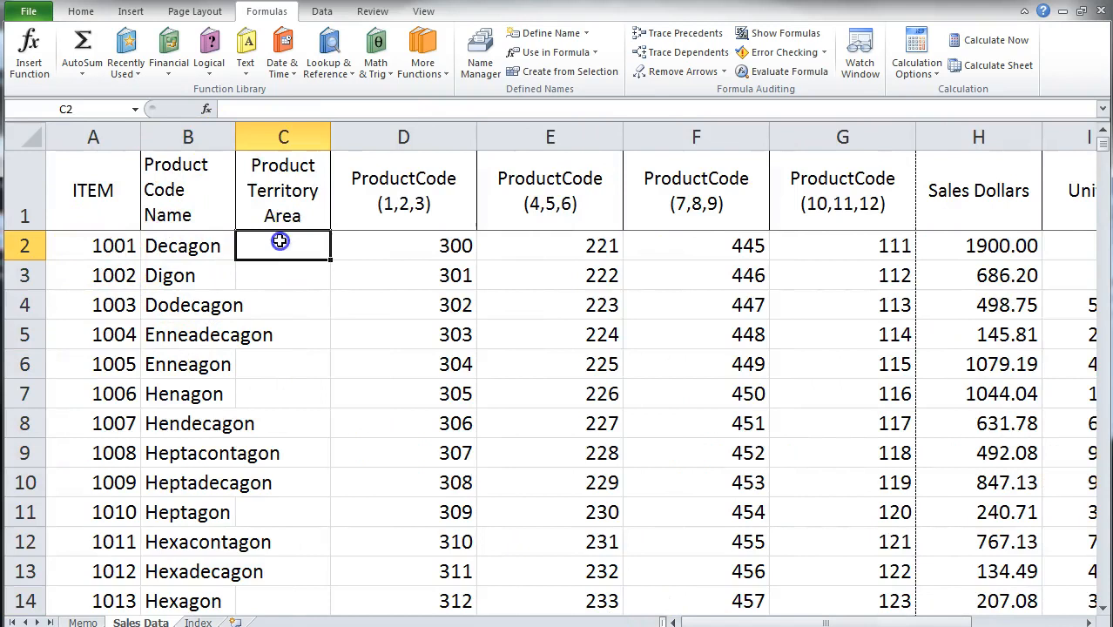
pyautogui.click(29, 48)
pyautogui.click(666, 426)
pyautogui.doubleClick(668, 427)
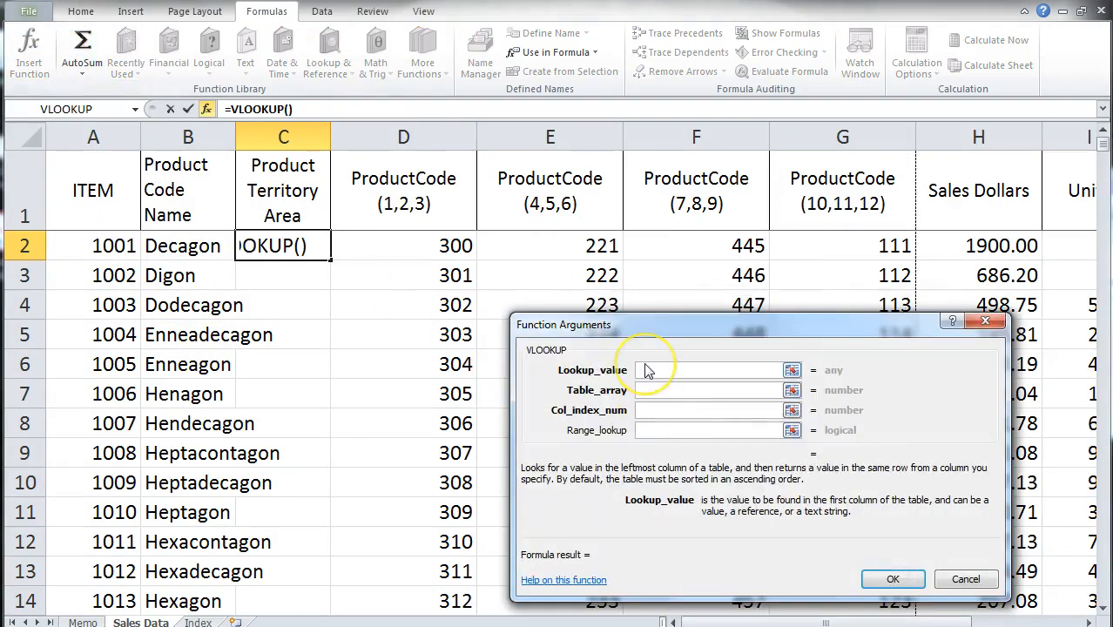
pyautogui.click(805, 247)
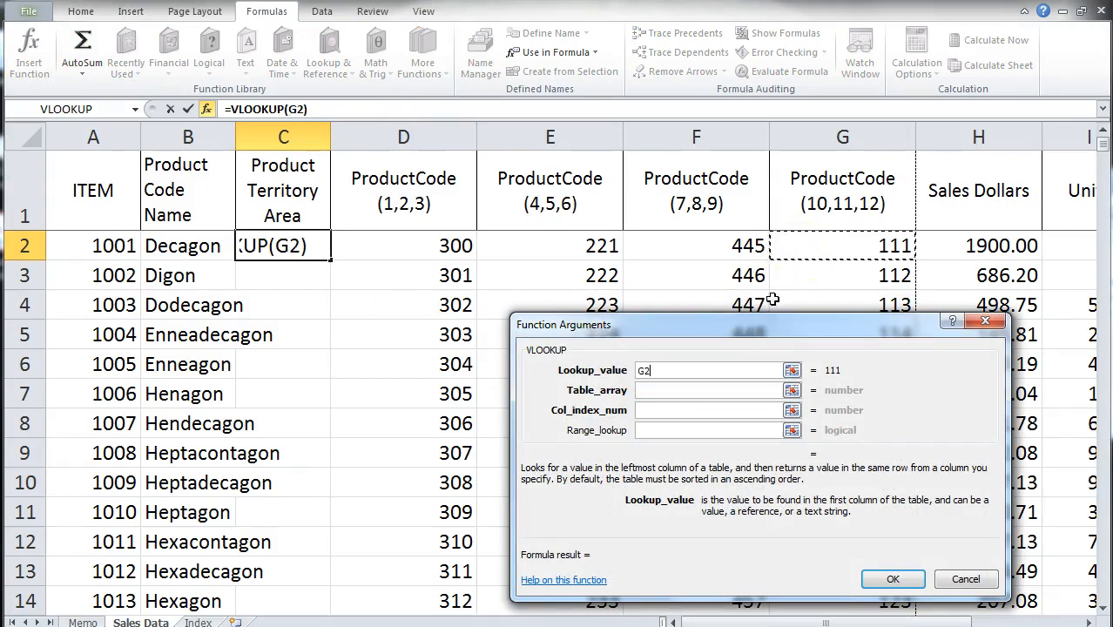
# Step: Complete the C2 VLOOKUP with table array Index!D:E, column index 2 and range lookup false, and fill it down the Product Territory Area column
pyautogui.click(673, 390)
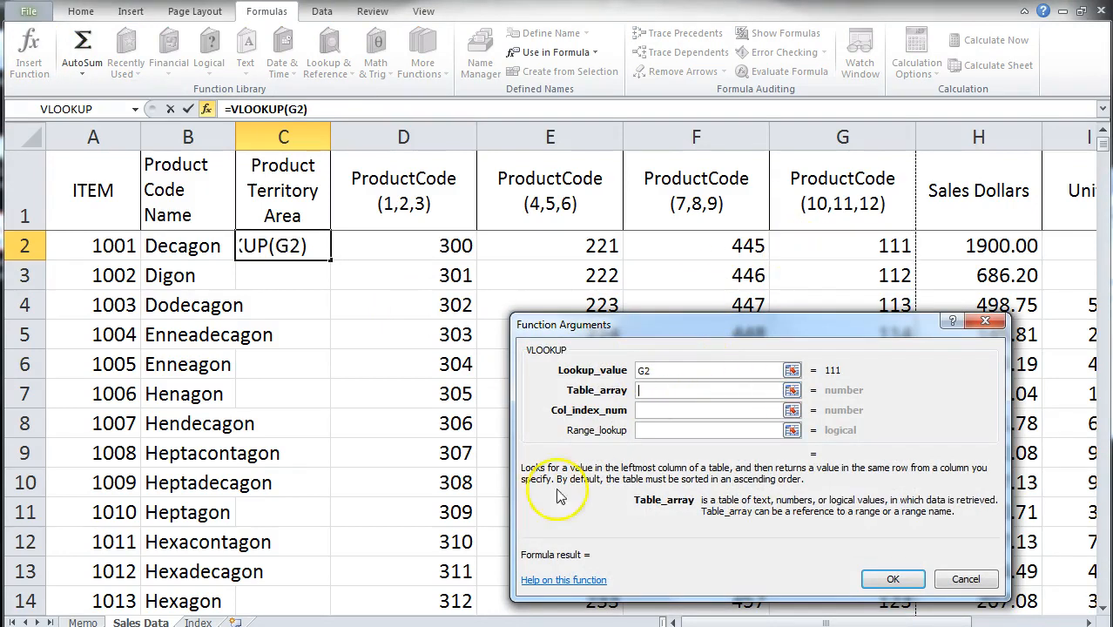
pyautogui.click(198, 621)
pyautogui.moveTo(497, 142); pyautogui.dragTo(654, 144)
pyautogui.click(654, 410)
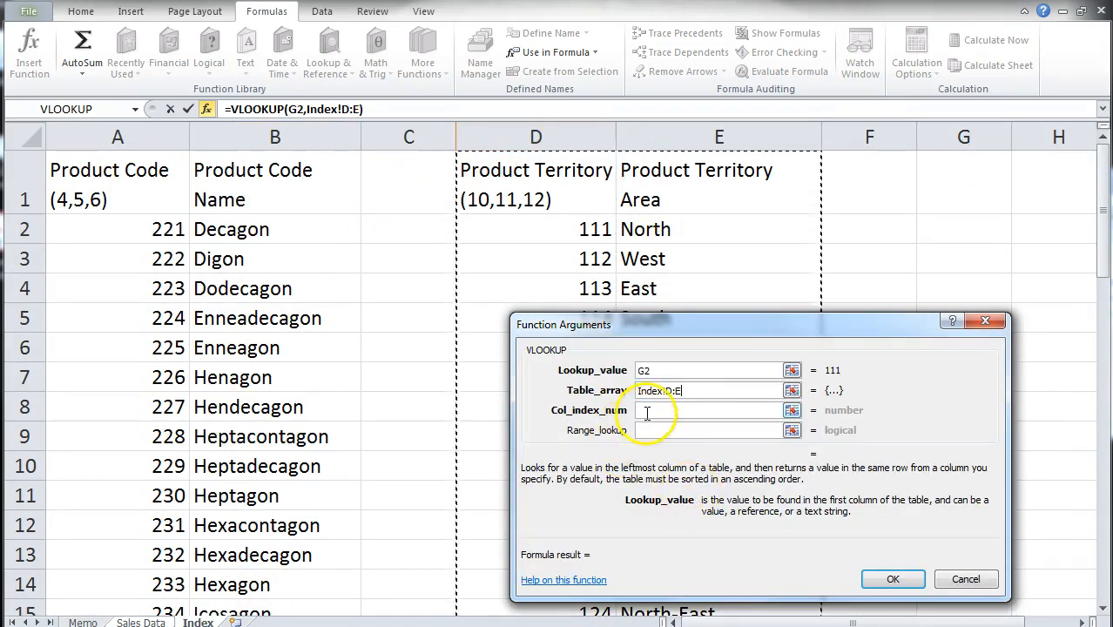
pyautogui.write('2')
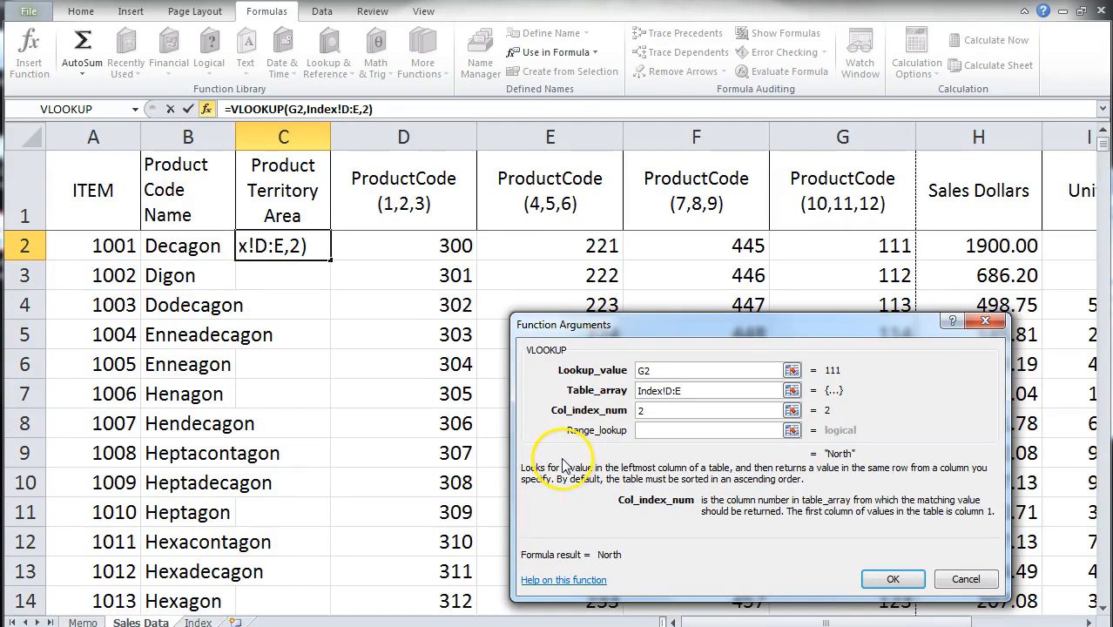
pyautogui.press('Tab')
pyautogui.write('false')
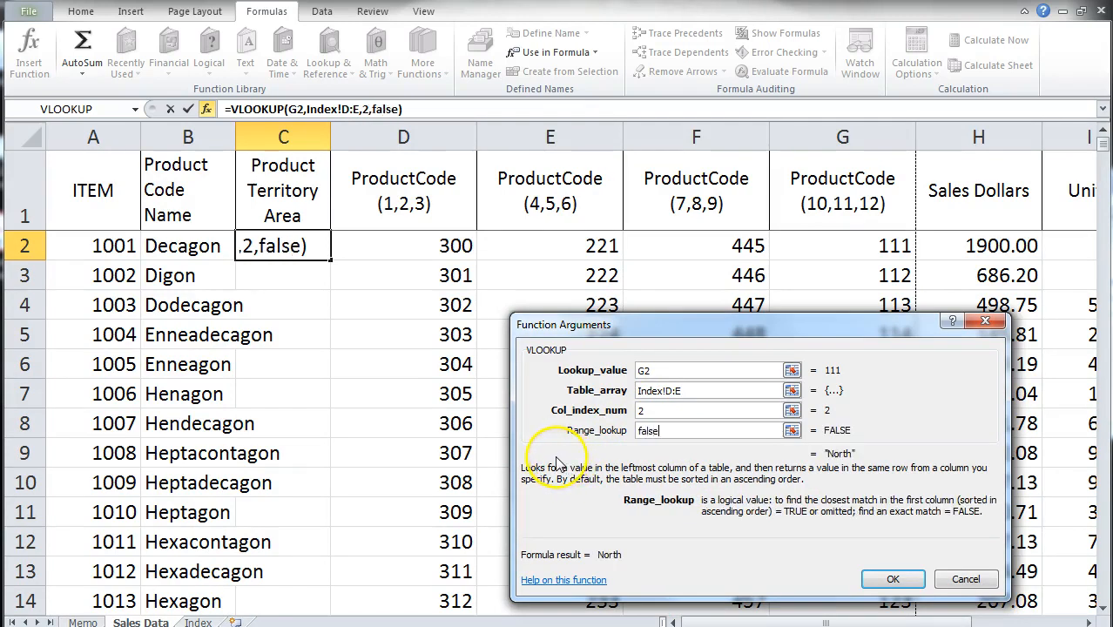
pyautogui.click(892, 579)
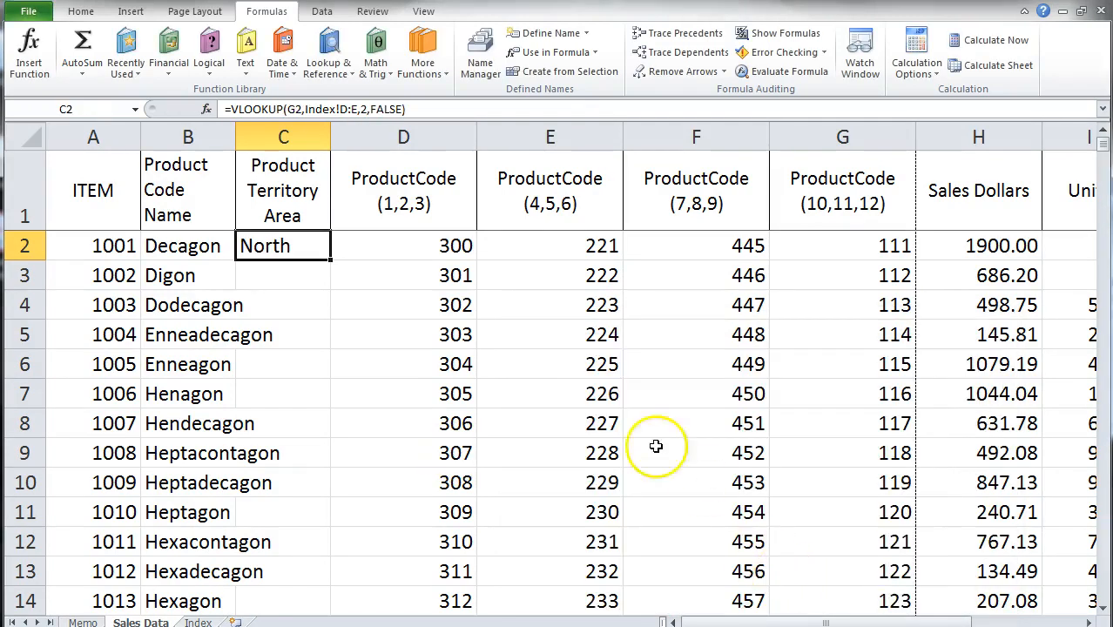
pyautogui.doubleClick(331, 259)
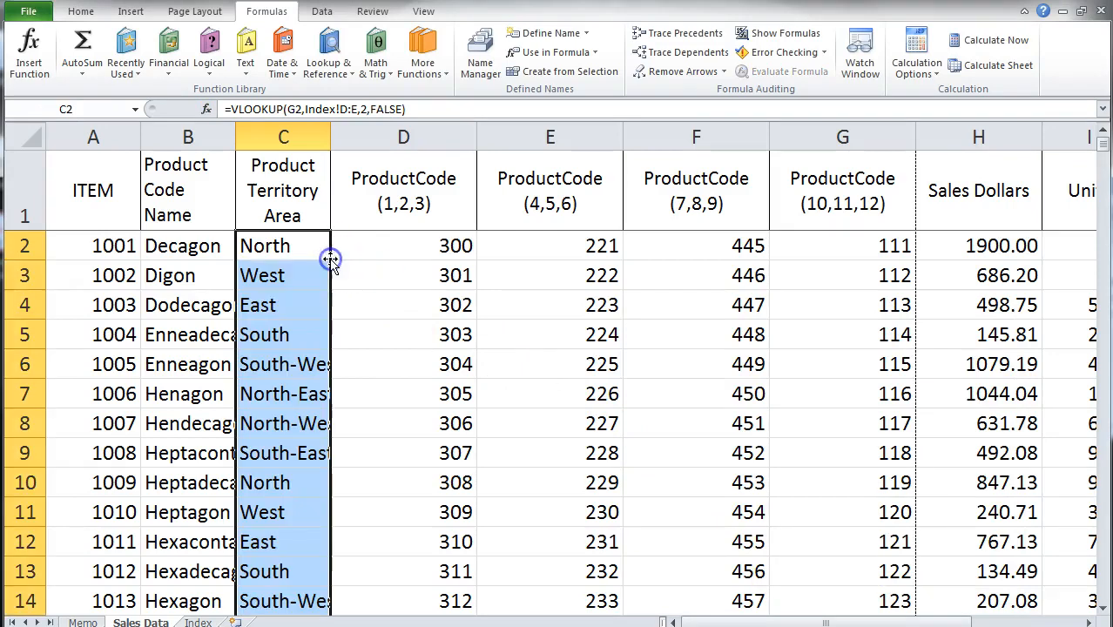
# Step: Compare the filled territory areas and their G column codes with the Index sheet and the memo's VLOOKUP items
pyautogui.click(87, 249)
pyautogui.click(198, 622)
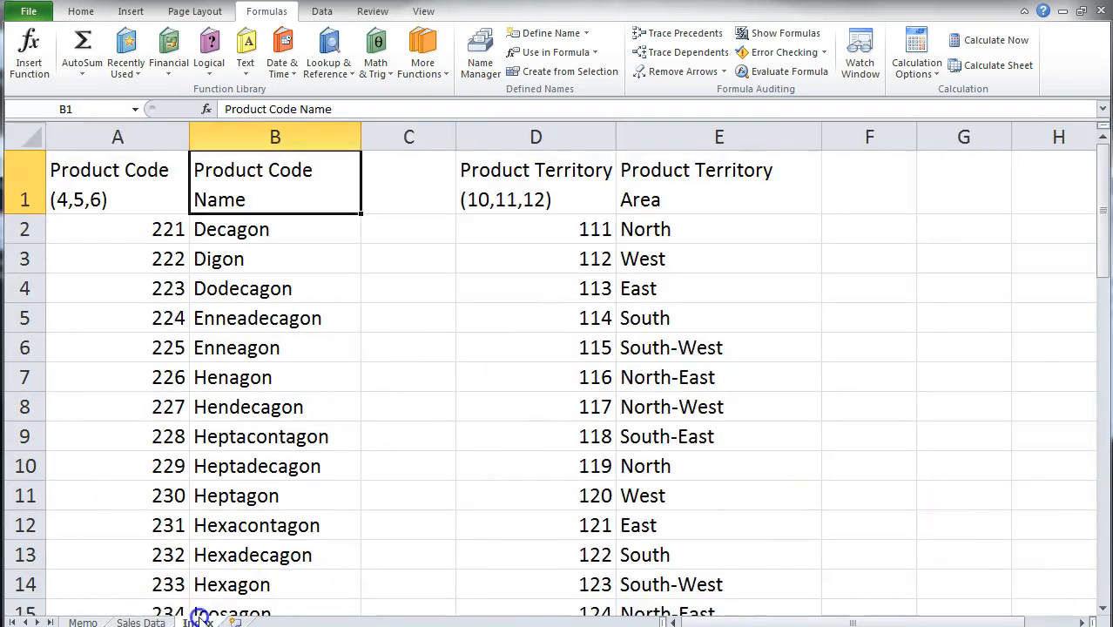
pyautogui.scroll(-5, 188, 321)
pyautogui.scroll(5, 188, 320)
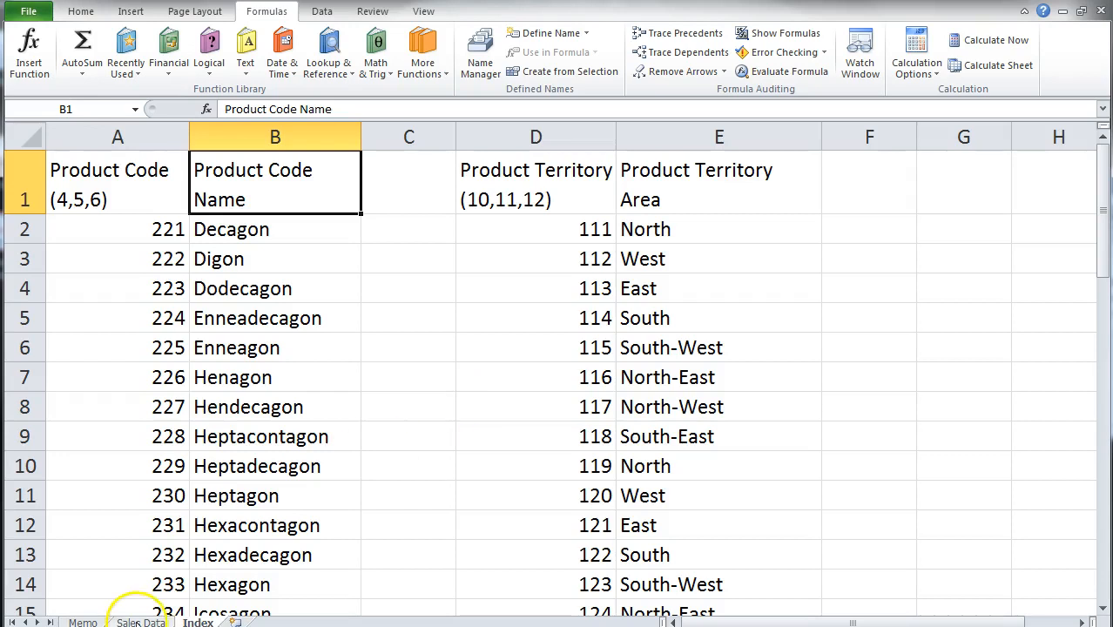
pyautogui.click(139, 622)
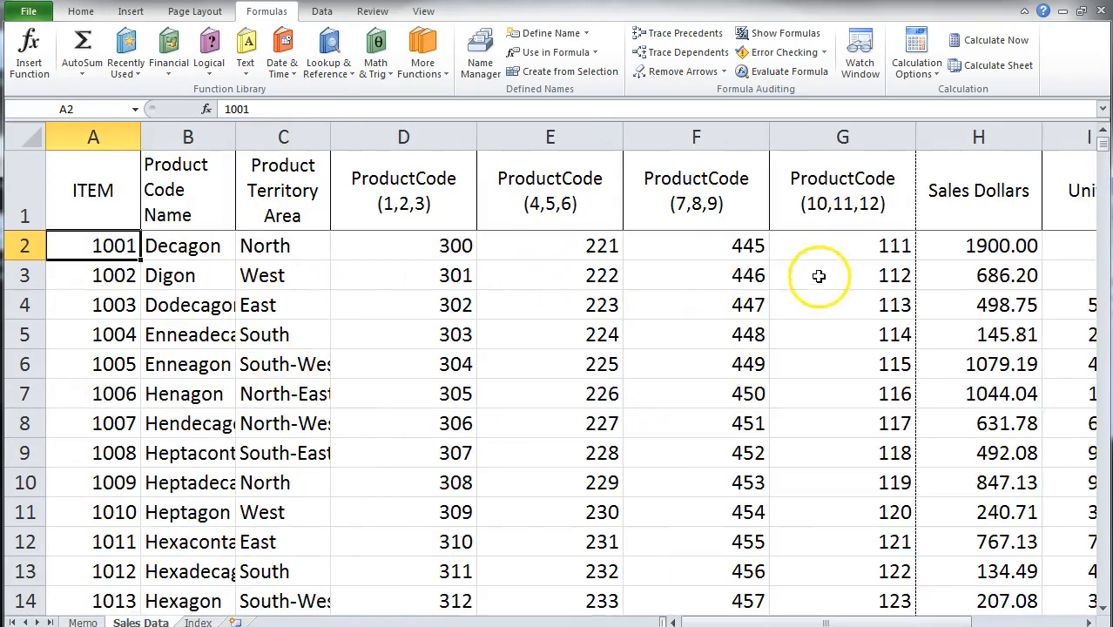
pyautogui.click(831, 248)
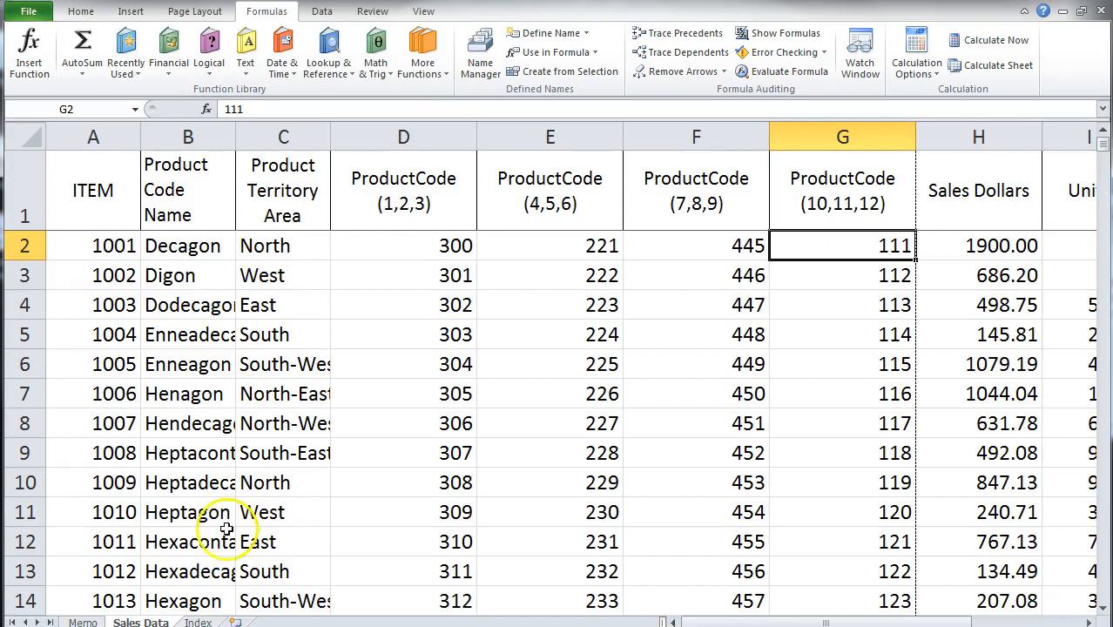
pyautogui.click(198, 622)
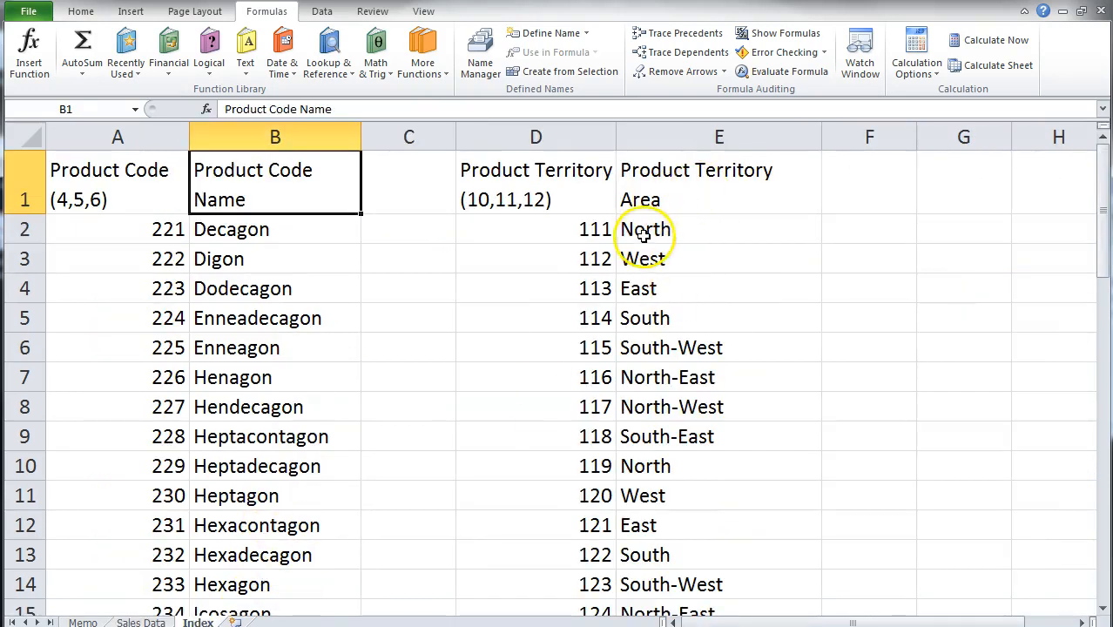
pyautogui.click(82, 620)
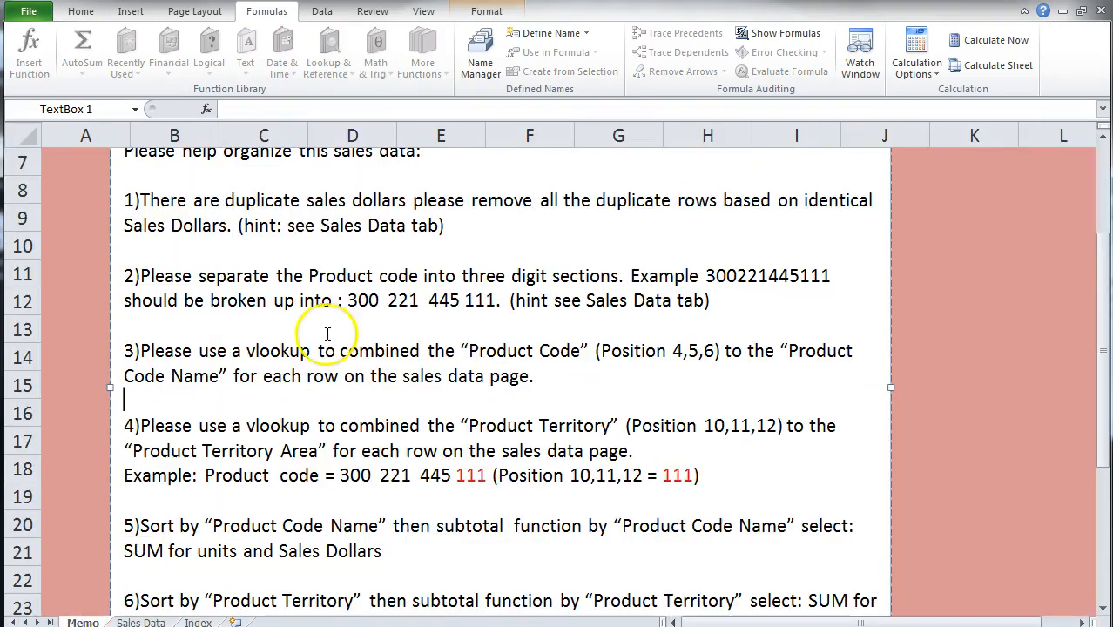
# Step: Autofit the Product Code Name and Product Territory Area columns on Sales Data, and narrow the four ProductCode columns D to G
pyautogui.click(131, 622)
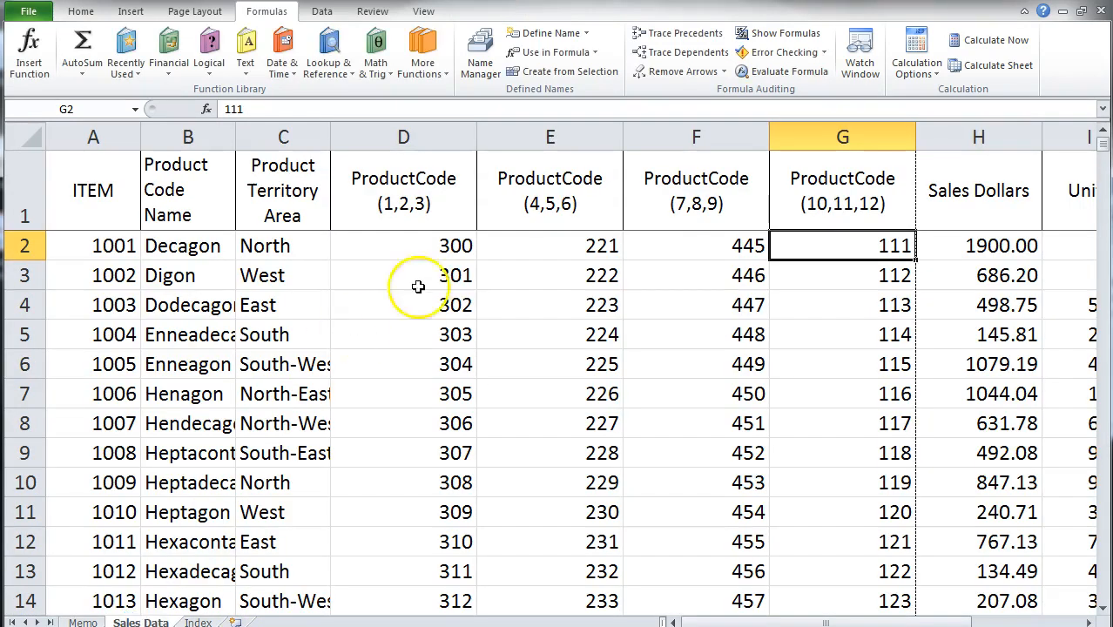
pyautogui.doubleClick(237, 140)
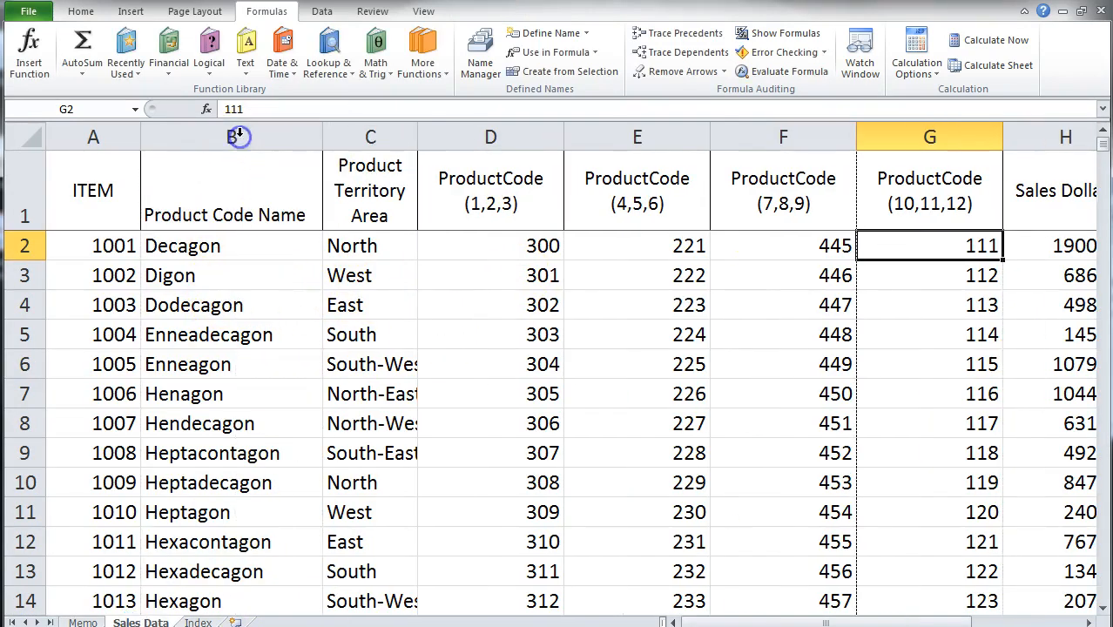
pyautogui.doubleClick(418, 137)
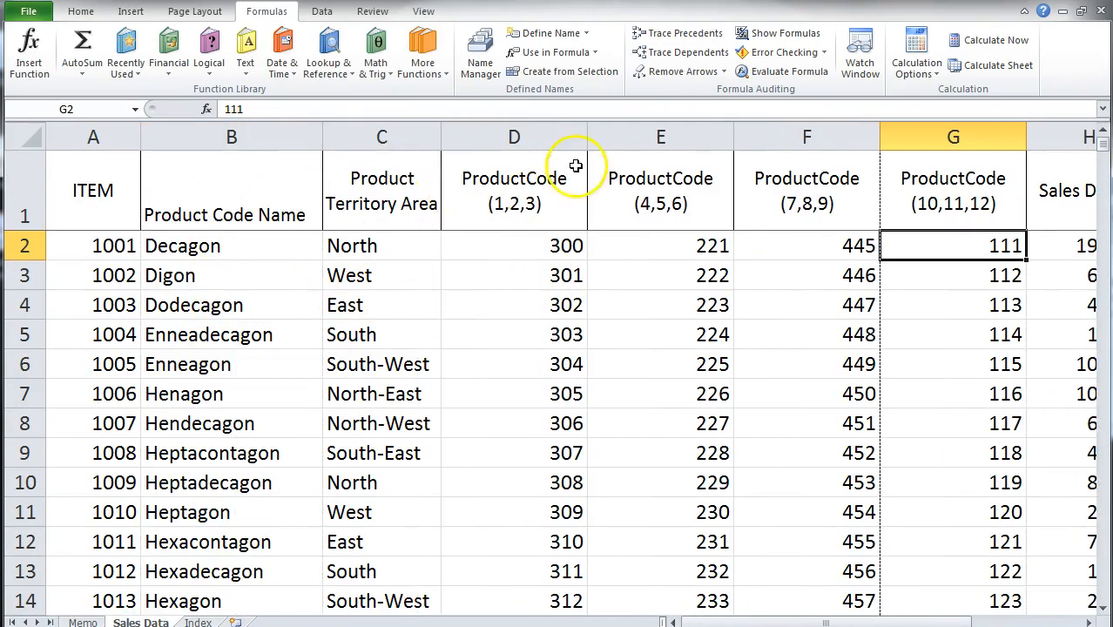
pyautogui.moveTo(576, 137); pyautogui.dragTo(850, 136)
pyautogui.click(331, 387)
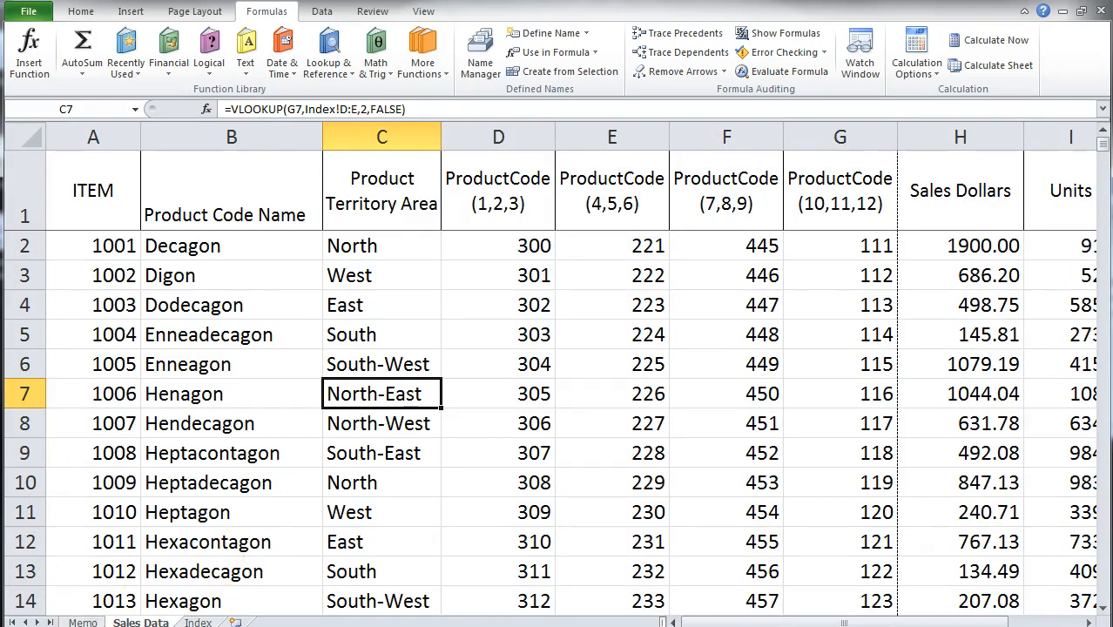
# Step: Format all Sales Dollars values from H2 down to the last row as Currency
pyautogui.moveTo(843, 622); pyautogui.dragTo(879, 621)
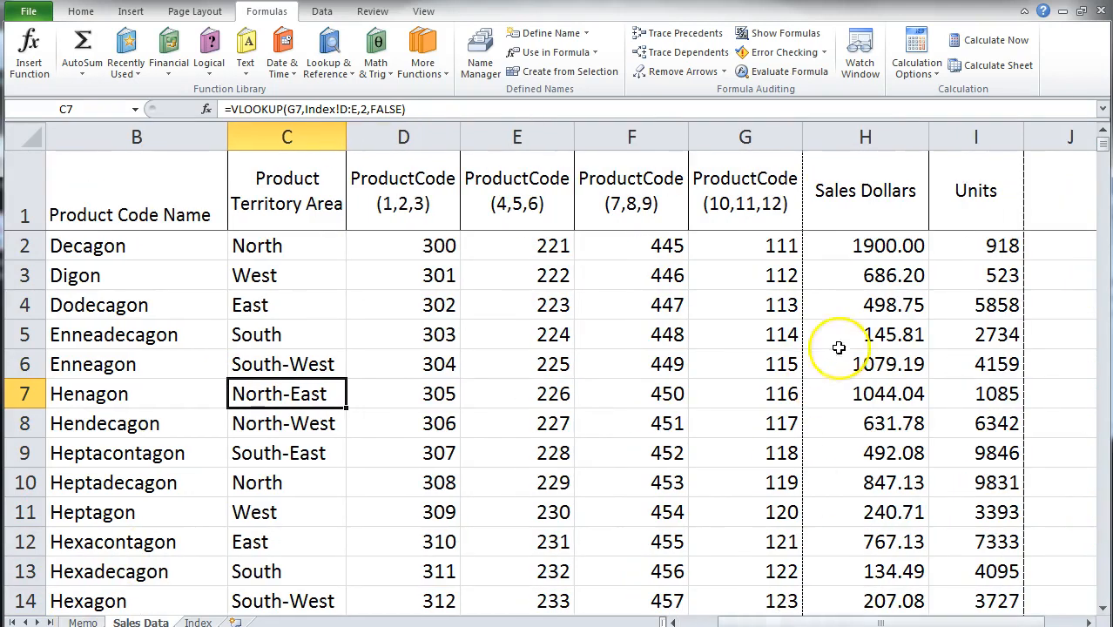
pyautogui.click(837, 253)
pyautogui.hotkey('ctrl', 'shift', 'Down')
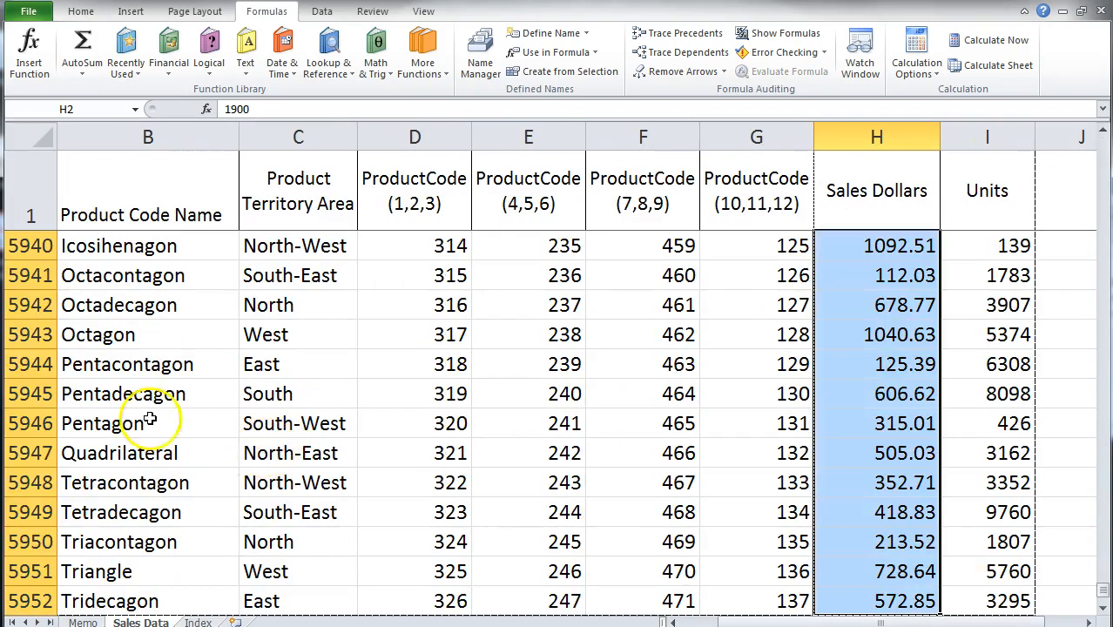
pyautogui.click(79, 12)
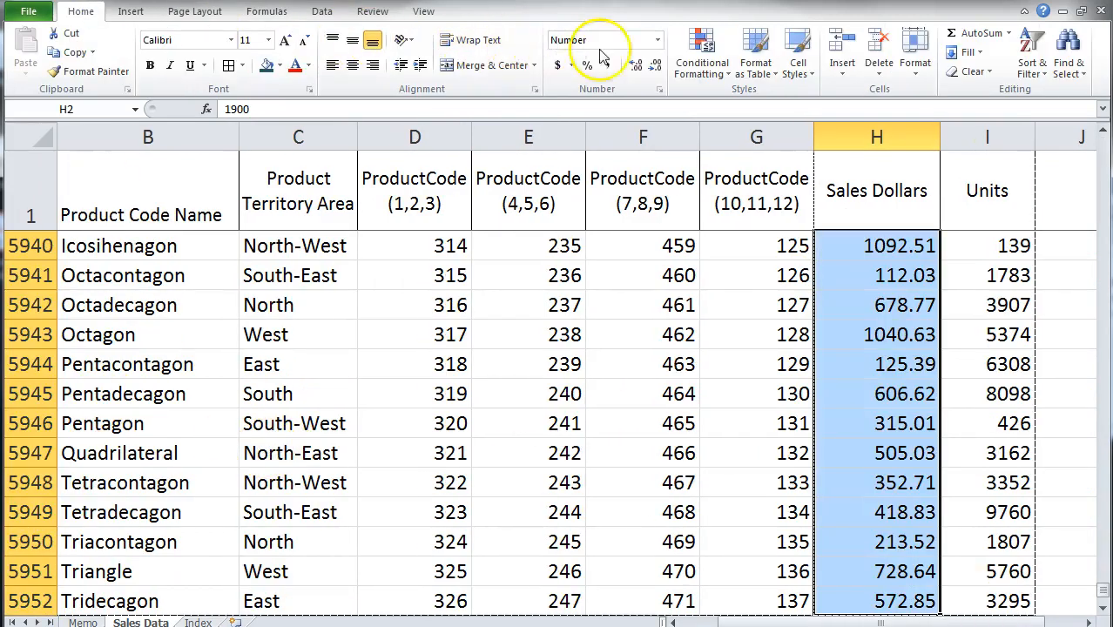
pyautogui.click(658, 40)
pyautogui.click(626, 142)
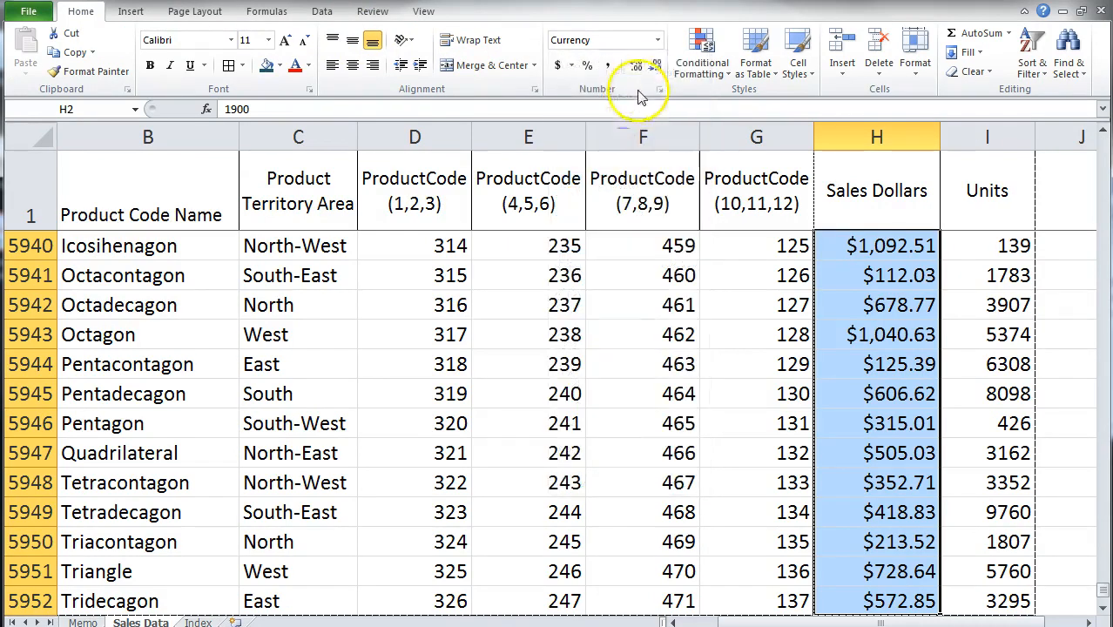
# Step: Show the Sales Dollars values without decimals and autofit all columns on the Sales Data sheet
pyautogui.click(561, 303)
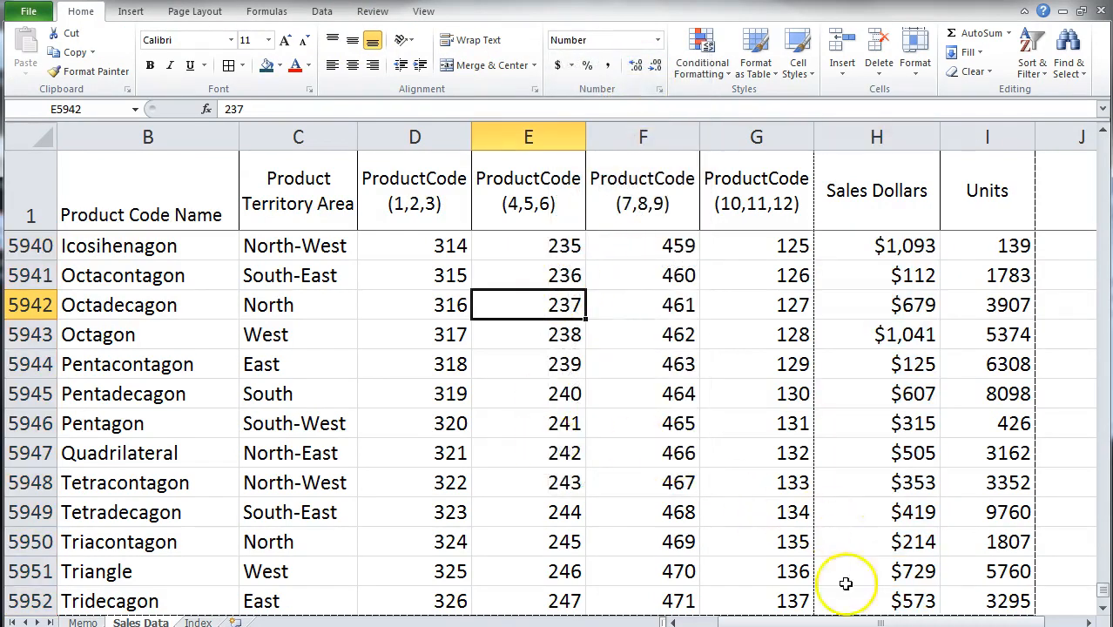
pyautogui.doubleClick(938, 136)
pyautogui.moveTo(1028, 135); pyautogui.dragTo(1024, 138)
pyautogui.doubleClick(1024, 137)
pyautogui.click(622, 456)
pyautogui.moveTo(720, 620); pyautogui.dragTo(714, 620)
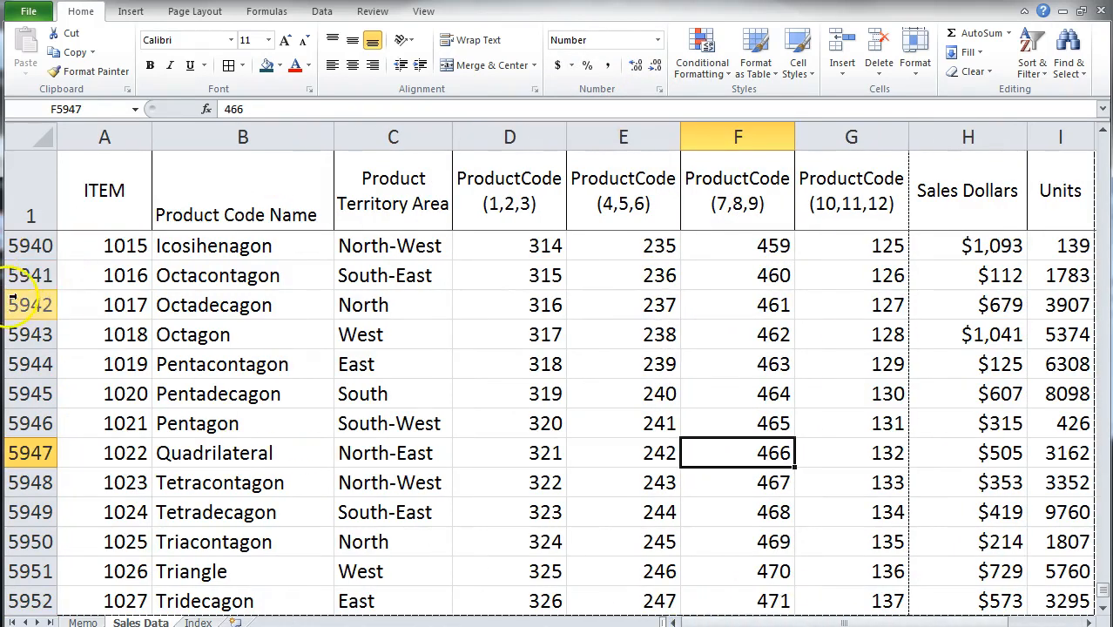
pyautogui.click(33, 138)
pyautogui.doubleClick(150, 137)
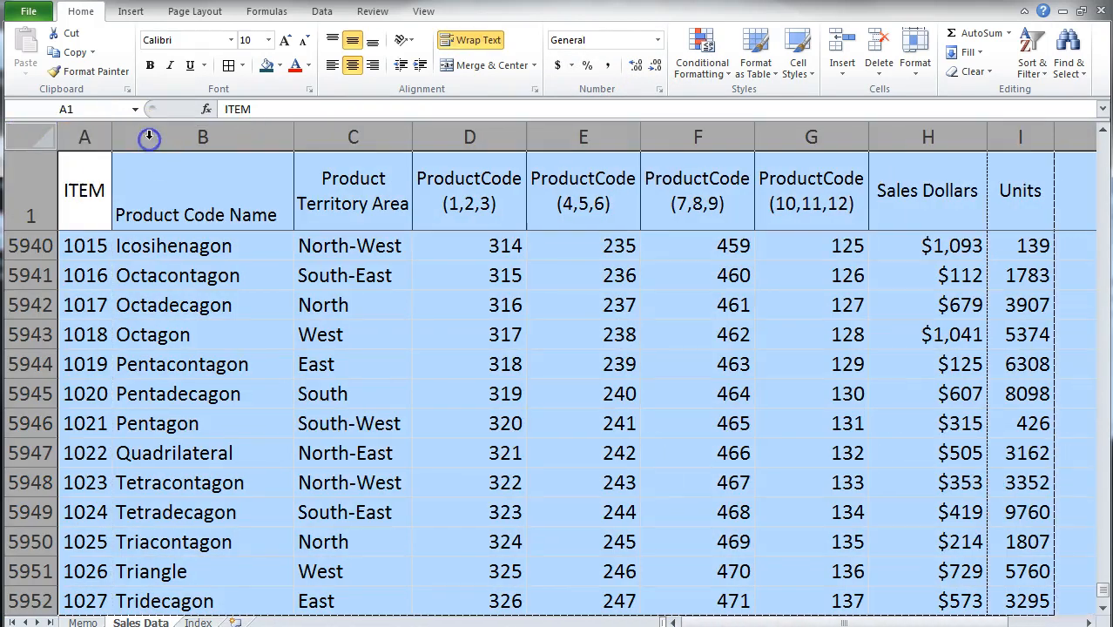
pyautogui.click(179, 366)
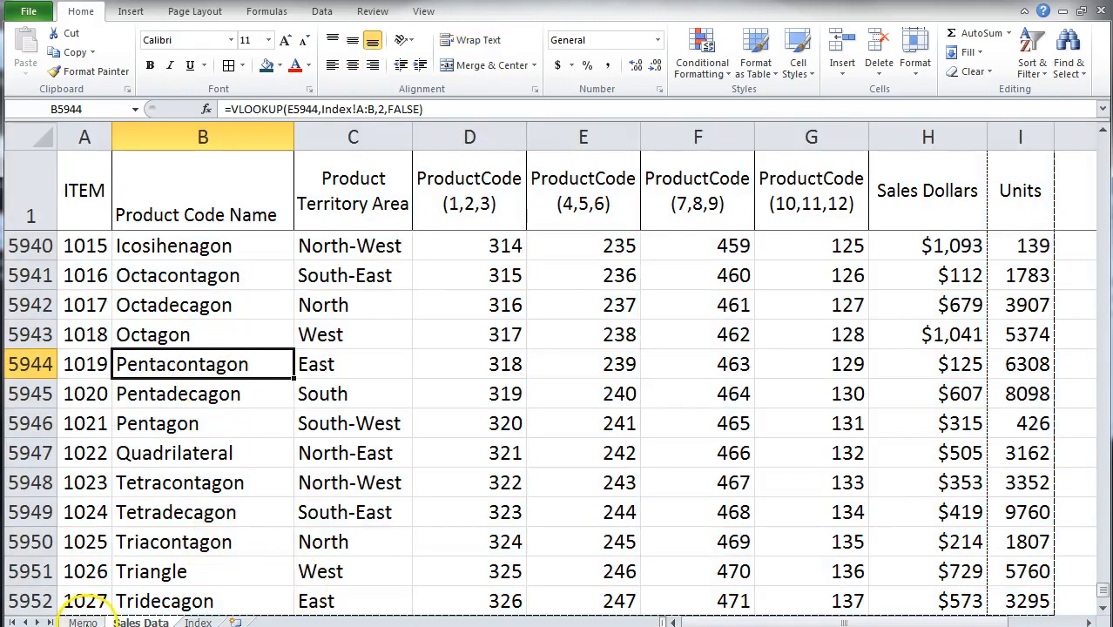
# Step: In memo item 5, insert "use the" before "subtotal function"
pyautogui.click(83, 622)
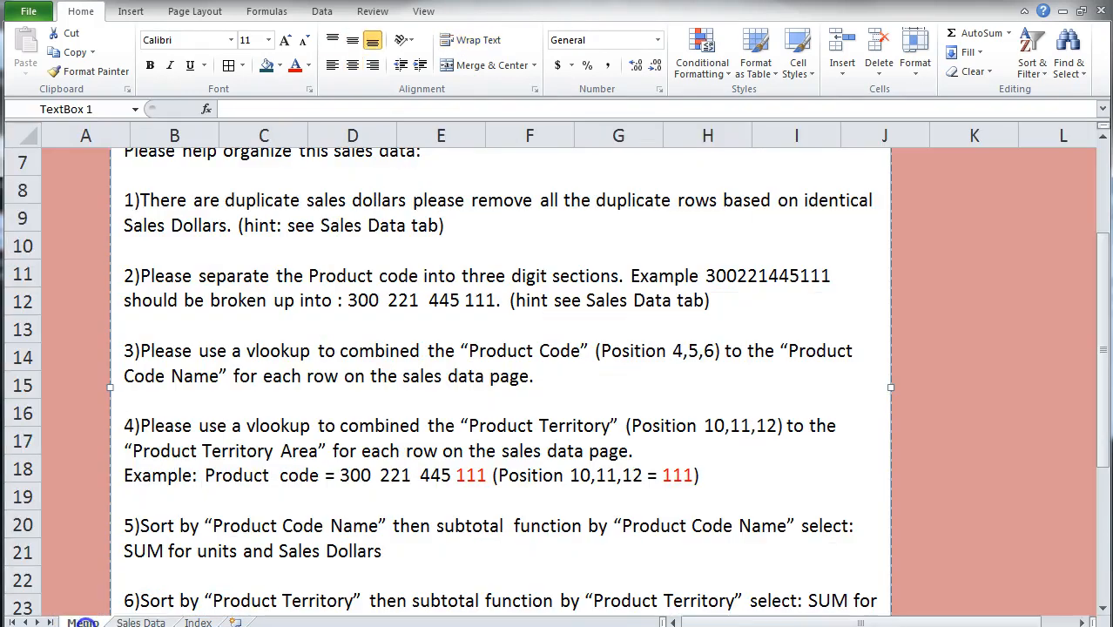
pyautogui.click(174, 388)
pyautogui.scroll(-2, 222, 401)
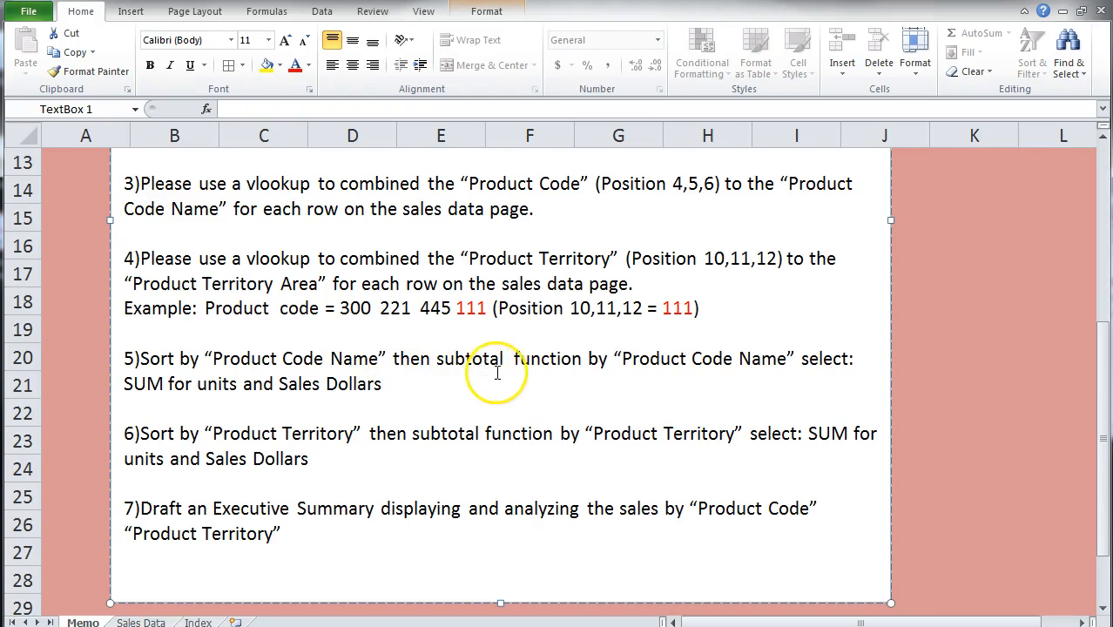
pyautogui.click(433, 359)
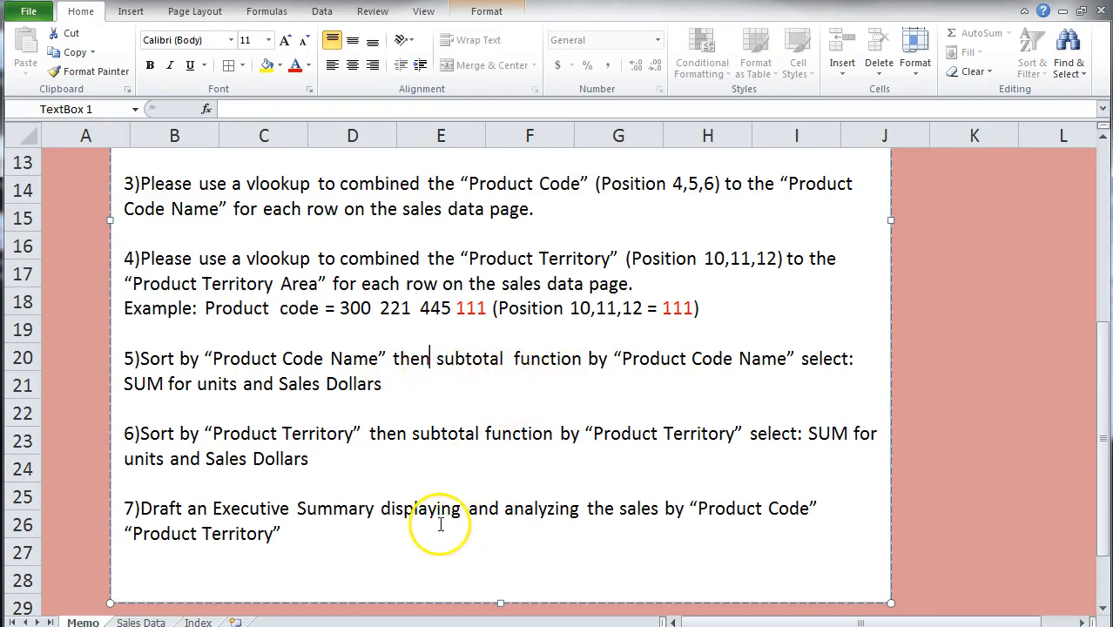
pyautogui.write('use the')
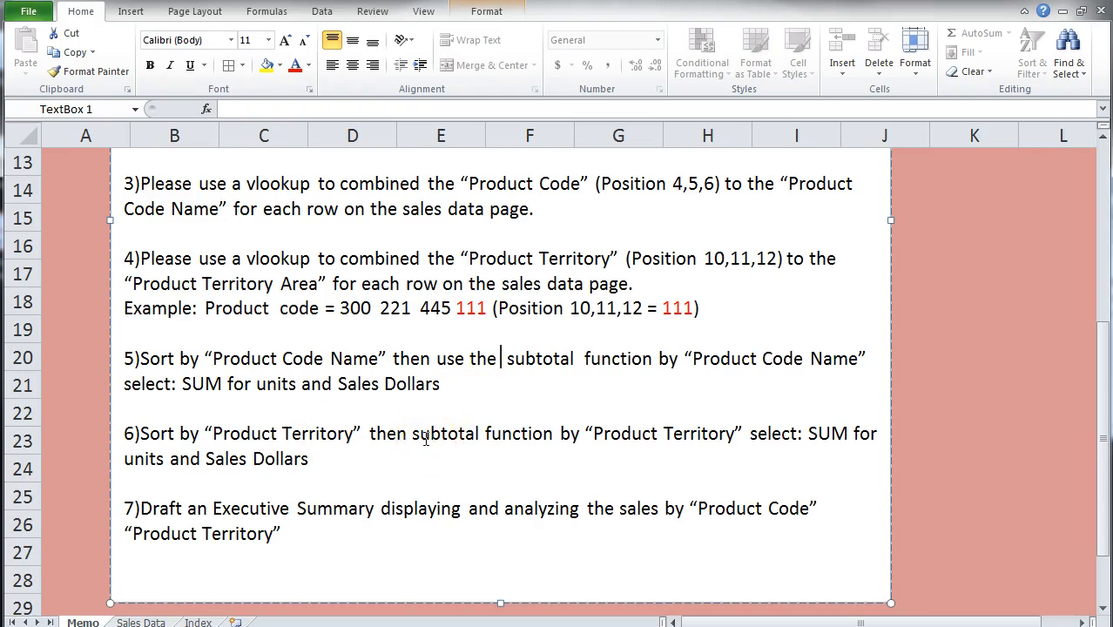
pyautogui.press('BackSpace')
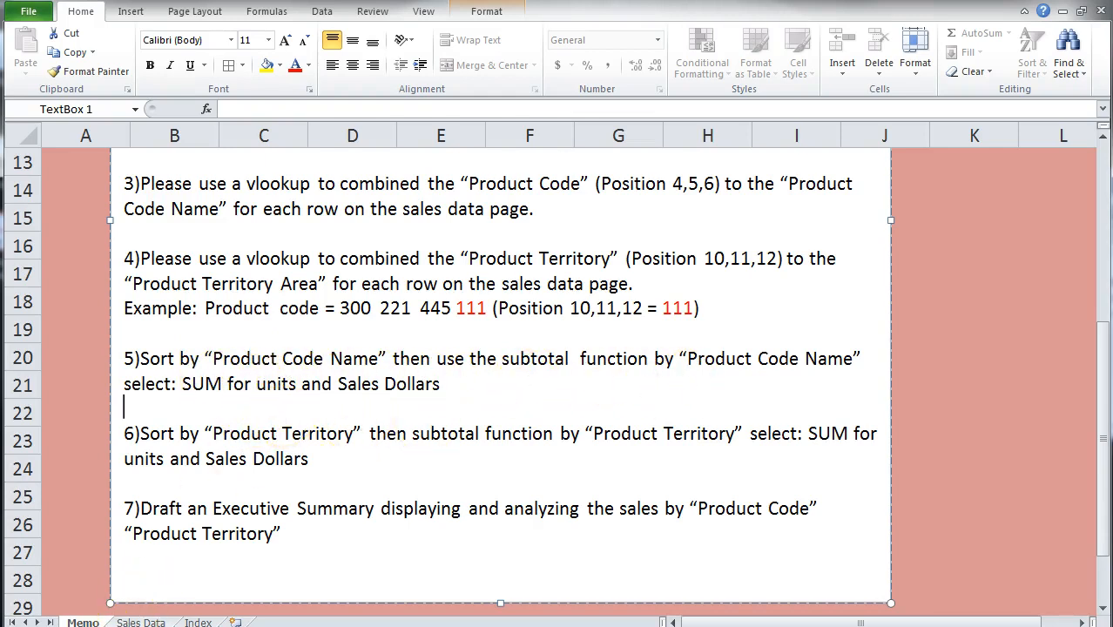
# Step: Review the Sales Dollars, Units and Product Code Name columns on Sales Data, and return to cell A1
pyautogui.click(139, 621)
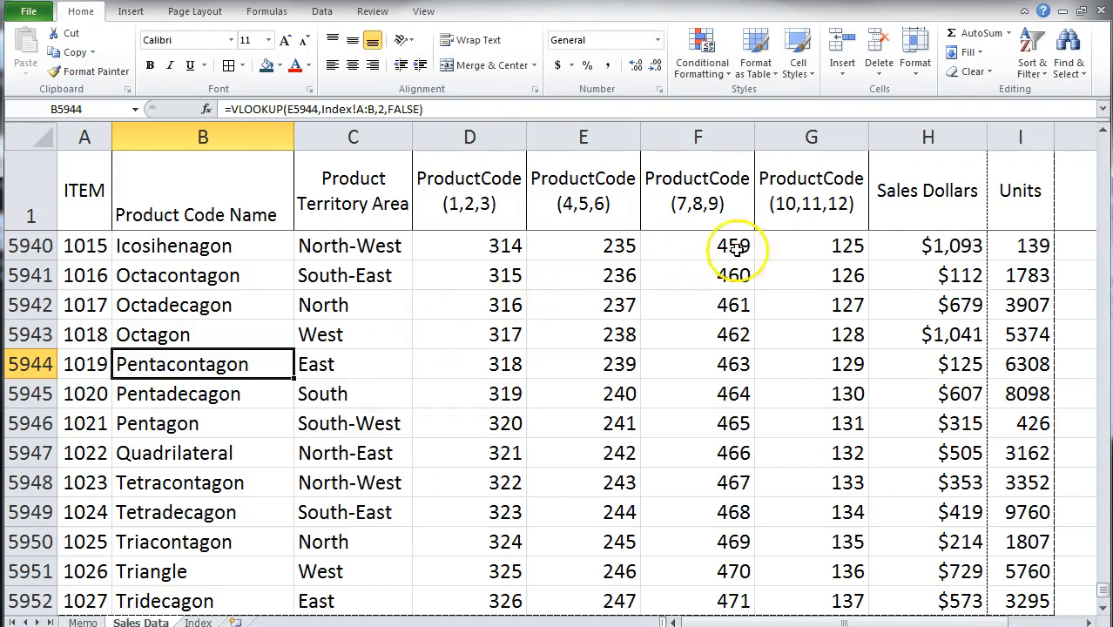
pyautogui.click(898, 198)
pyautogui.click(1004, 194)
pyautogui.click(917, 214)
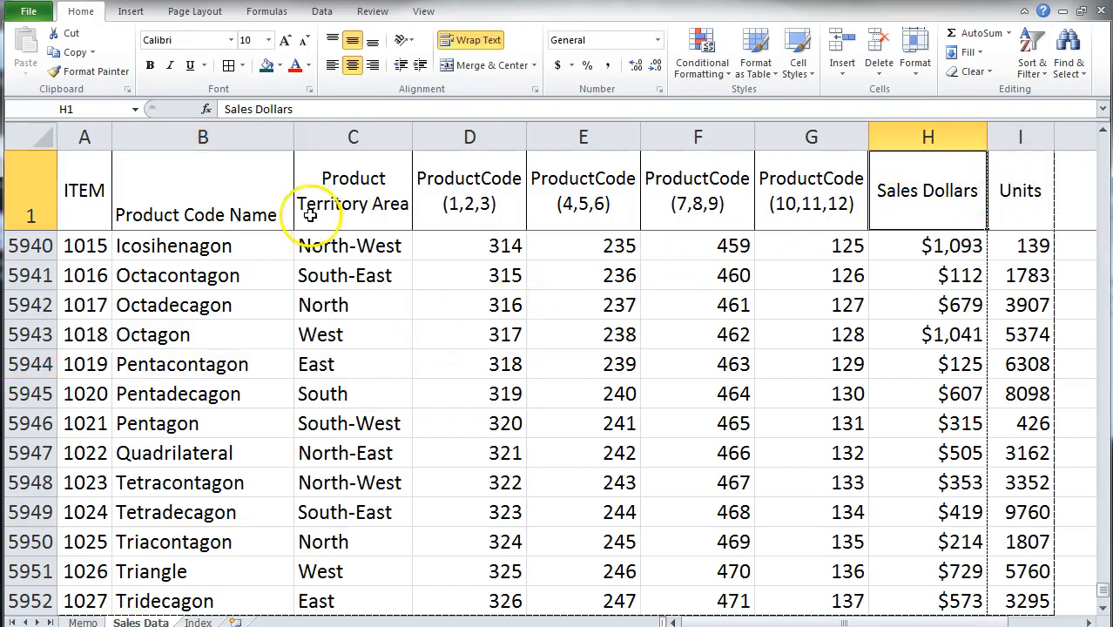
pyautogui.click(161, 248)
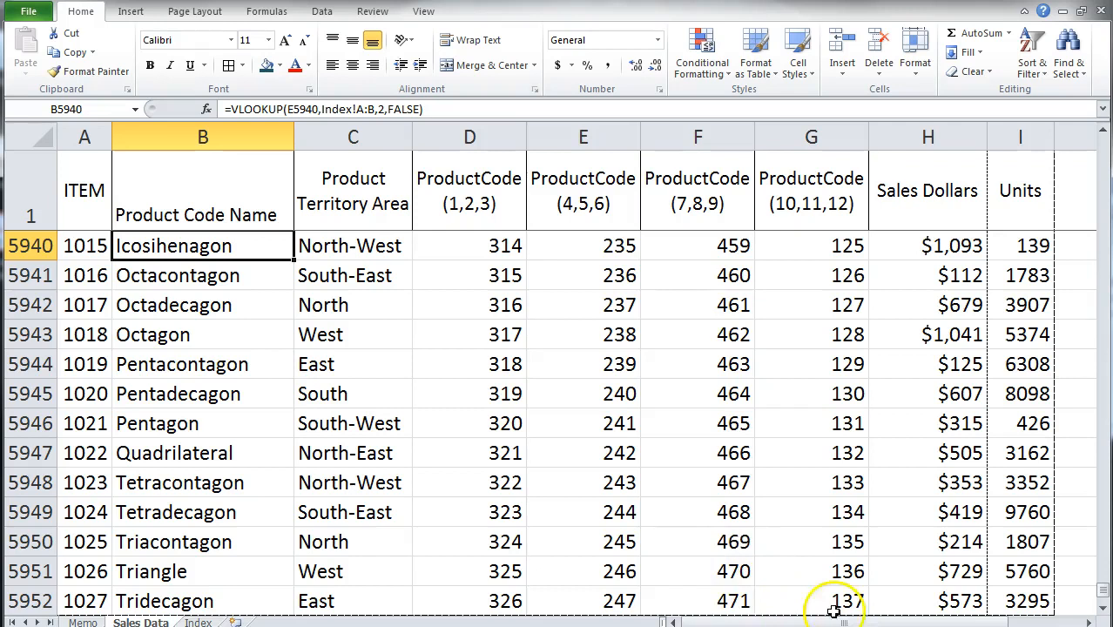
pyautogui.click(163, 265)
pyautogui.hotkey('ctrl', 'Up')
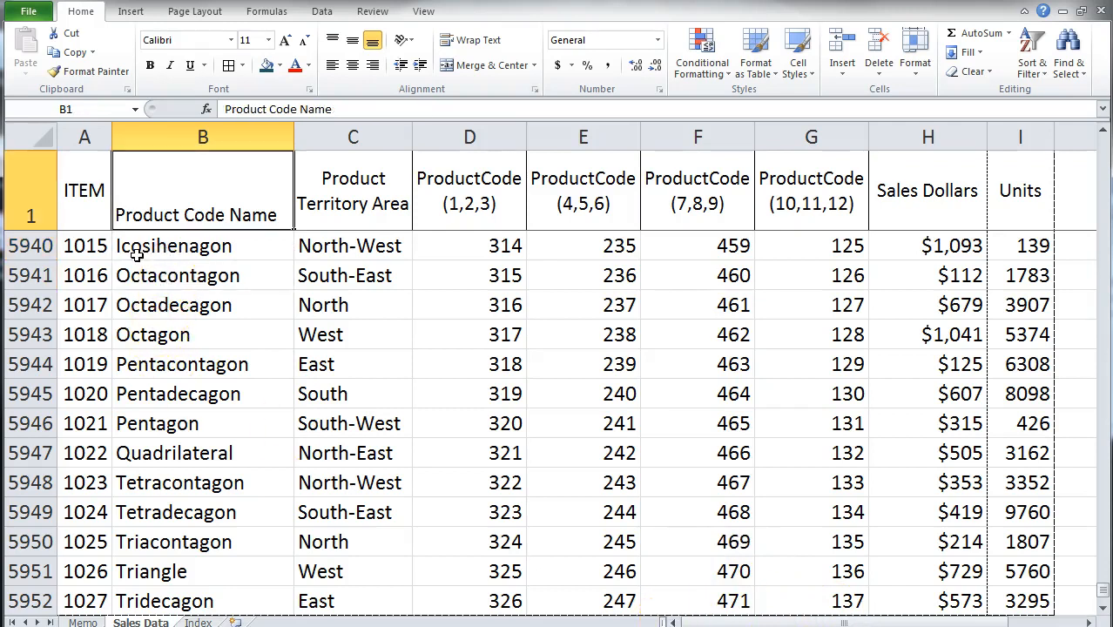
pyautogui.hotkey('ctrl', 'Left')
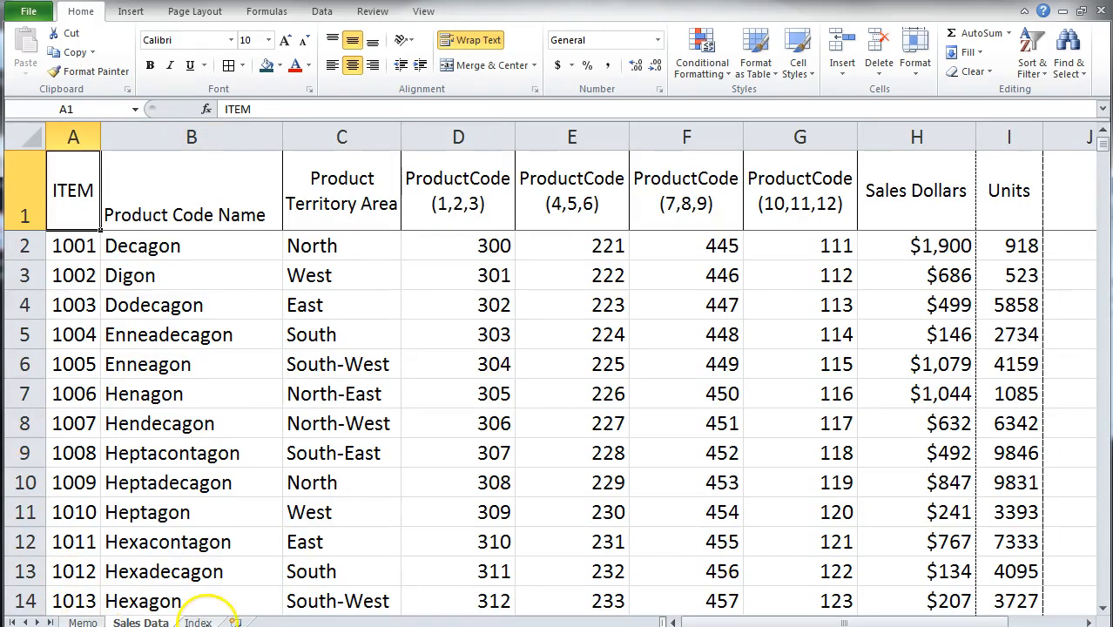
# Step: Insert a new worksheet after Index, check the memo's subtotal items, and name the sheet STF PCN
pyautogui.click(238, 621)
pyautogui.doubleClick(244, 621)
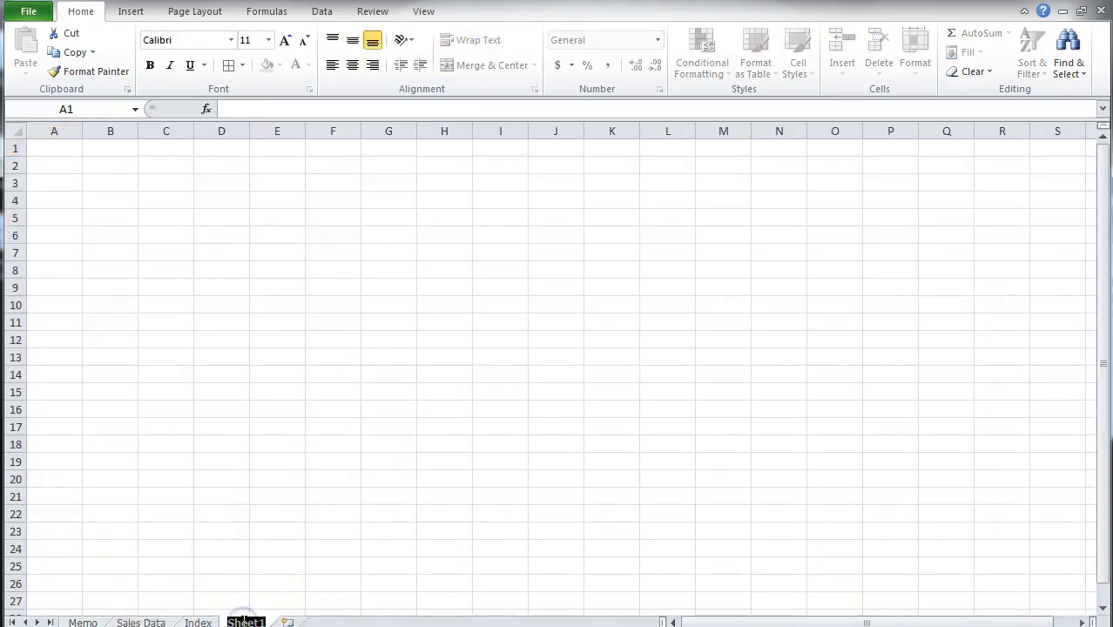
pyautogui.click(84, 621)
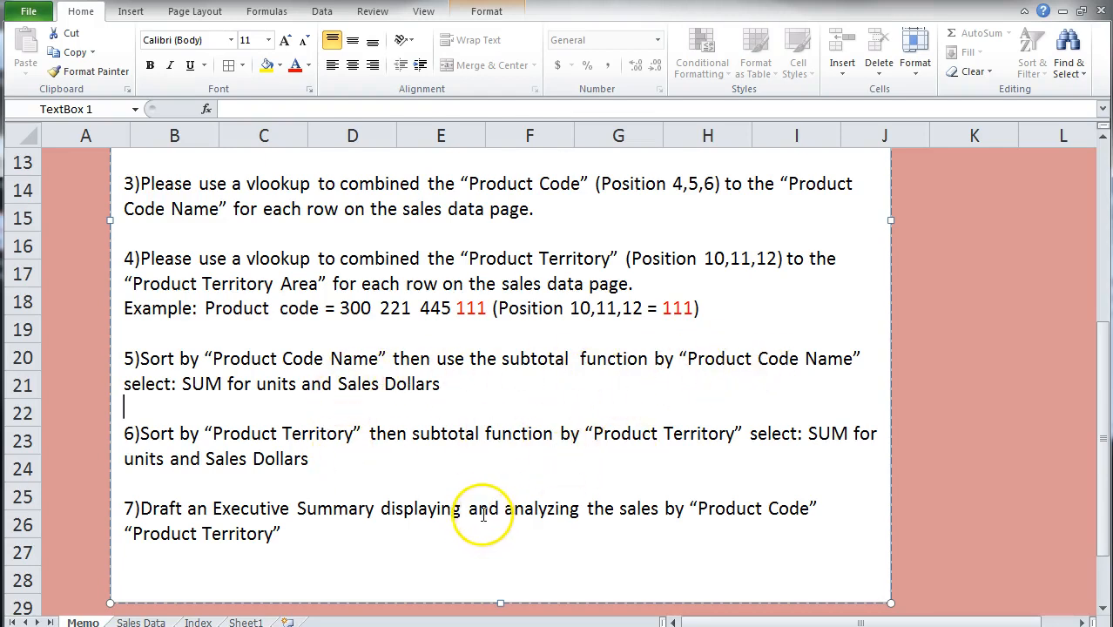
pyautogui.click(245, 621)
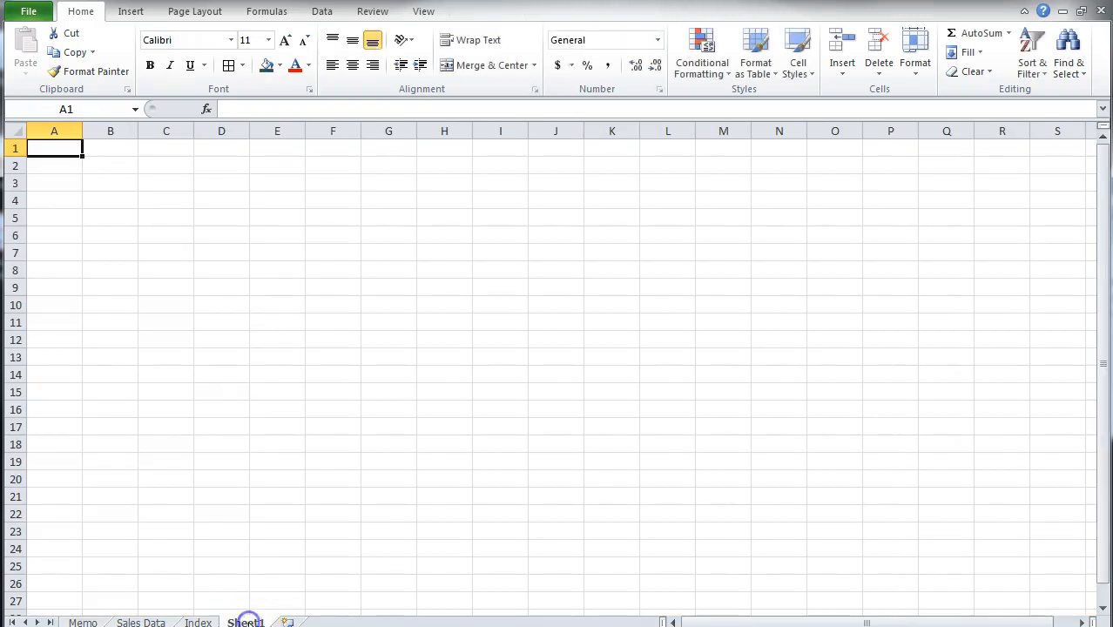
pyautogui.doubleClick(246, 621)
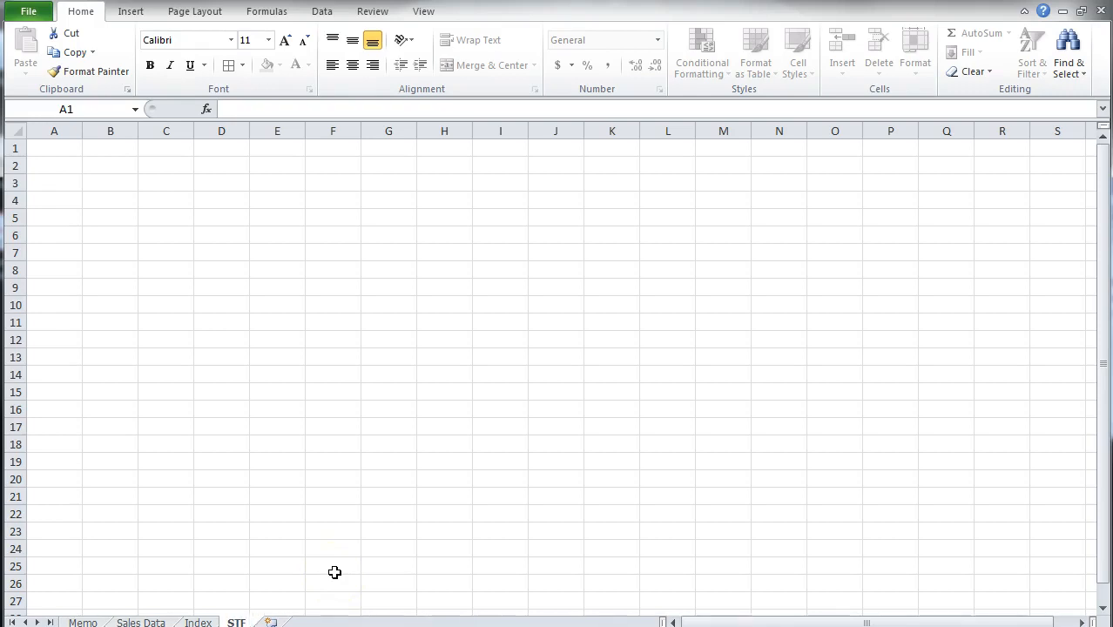
pyautogui.click(310, 548)
# Step: Insert another worksheet after STF PCN and name it STF PTN
pyautogui.click(292, 622)
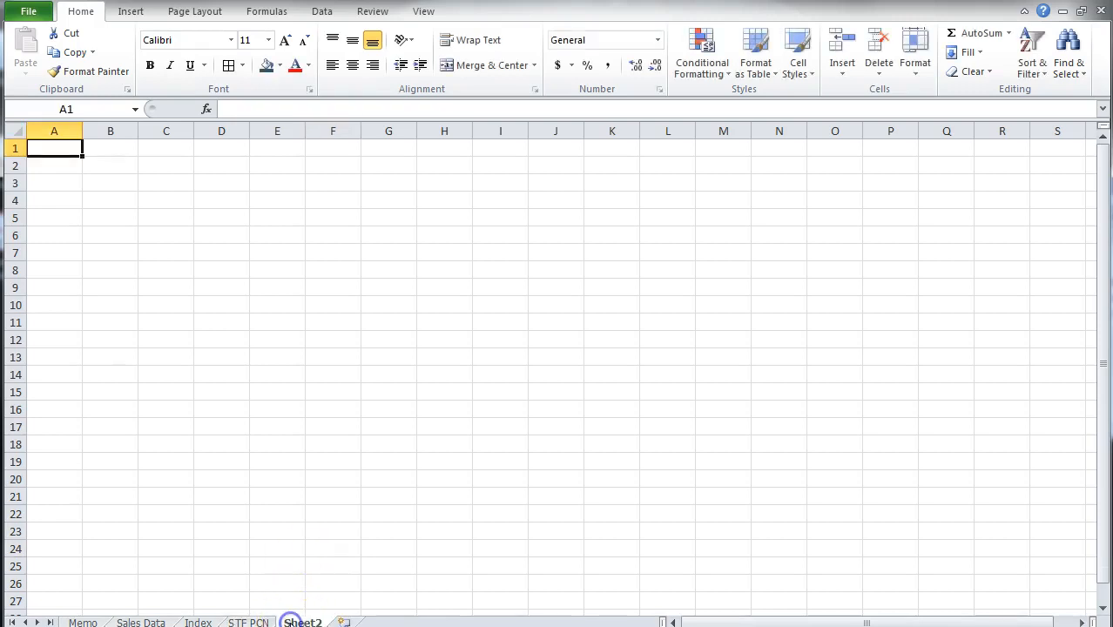
pyautogui.doubleClick(296, 622)
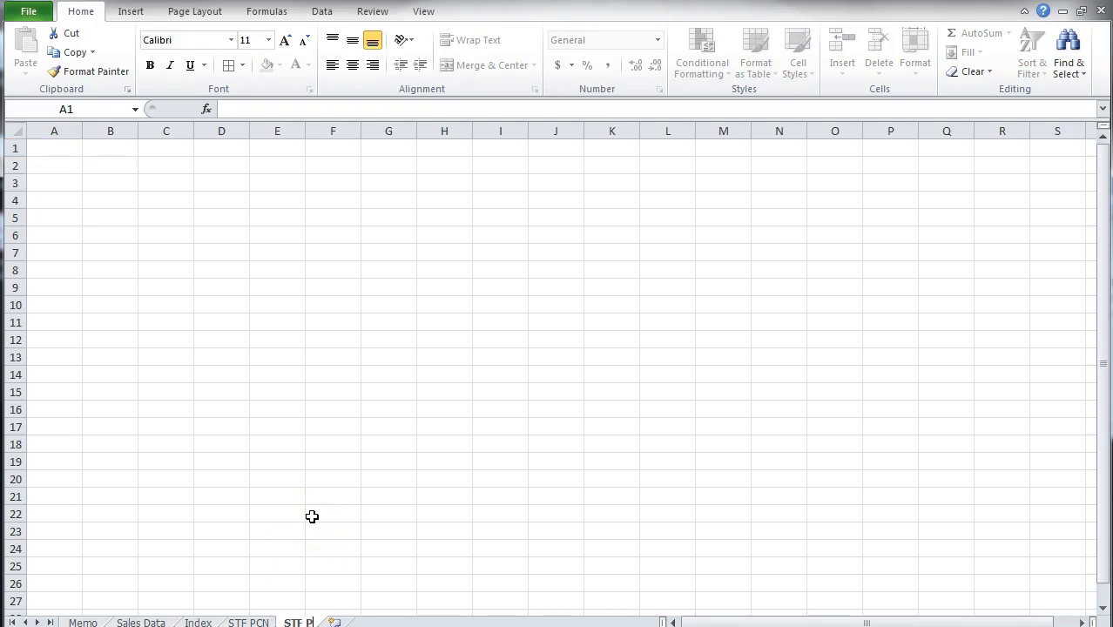
pyautogui.moveTo(155, 413); pyautogui.dragTo(161, 425)
# Step: Copy the entire Sales Data sheet and paste it at A1 of both STF PCN and STF PTN
pyautogui.click(139, 622)
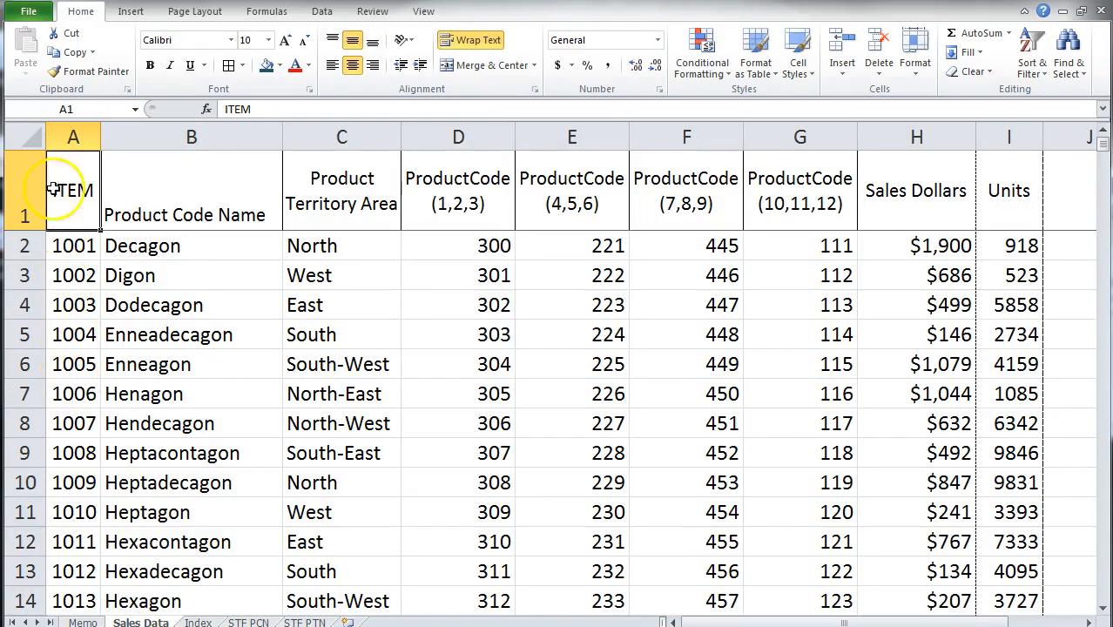
pyautogui.click(31, 133)
pyautogui.hotkey('ctrl', 'c')
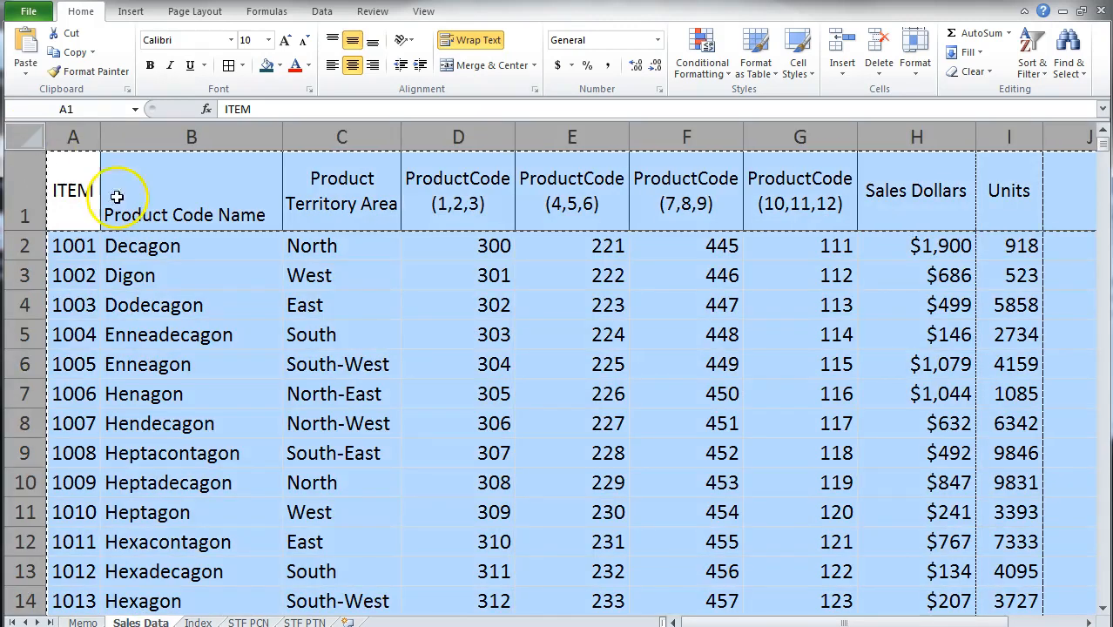
pyautogui.click(247, 621)
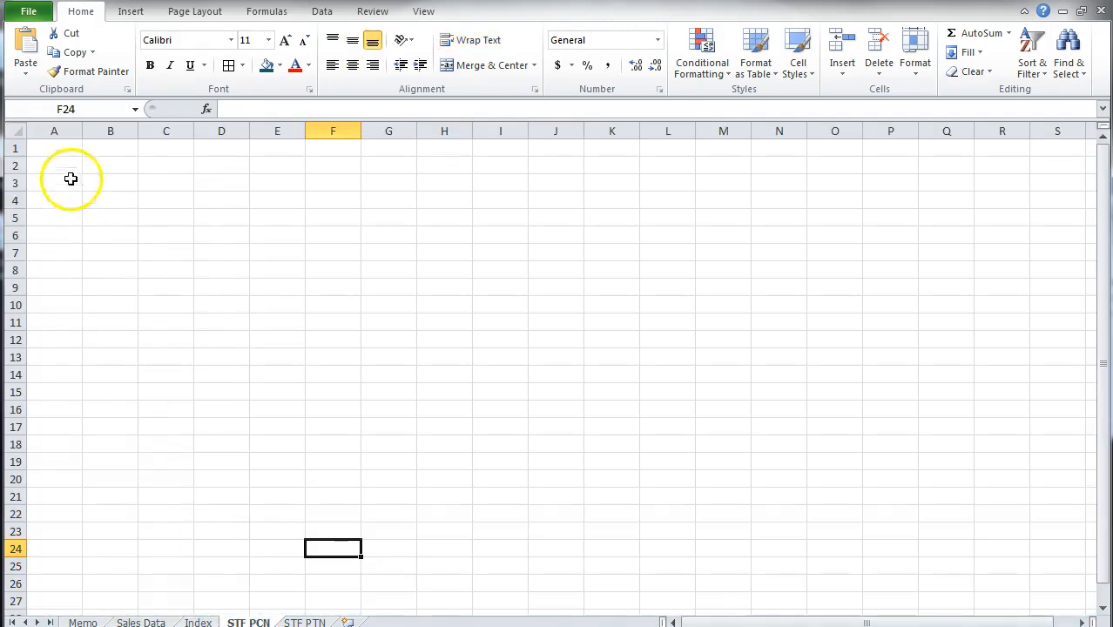
pyautogui.click(50, 146)
pyautogui.hotkey('ctrl', 'v')
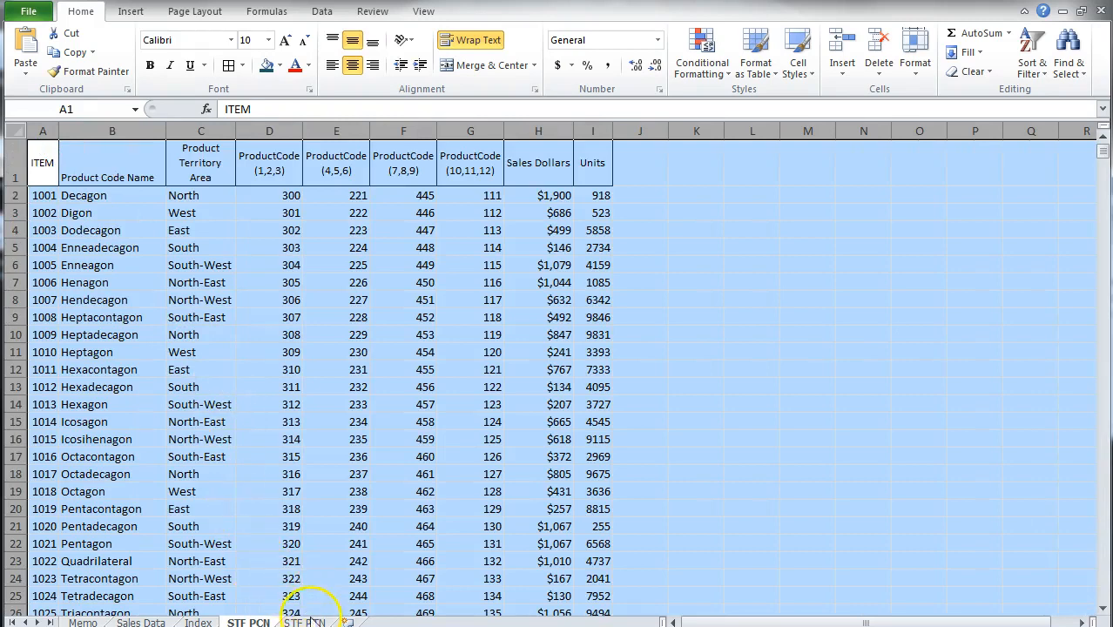
pyautogui.click(307, 621)
pyautogui.click(56, 144)
pyautogui.hotkey('ctrl', 'v')
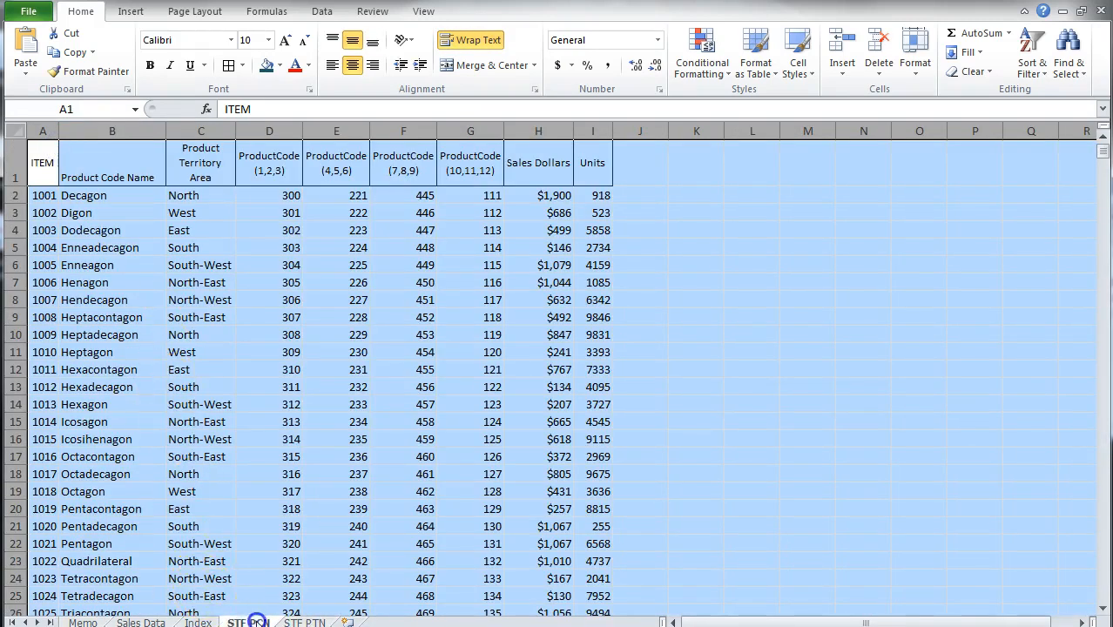
# Step: On STF PCN, select the whole table from A1 to the last row and sort it by Product Code Name, A to Z
pyautogui.click(185, 452)
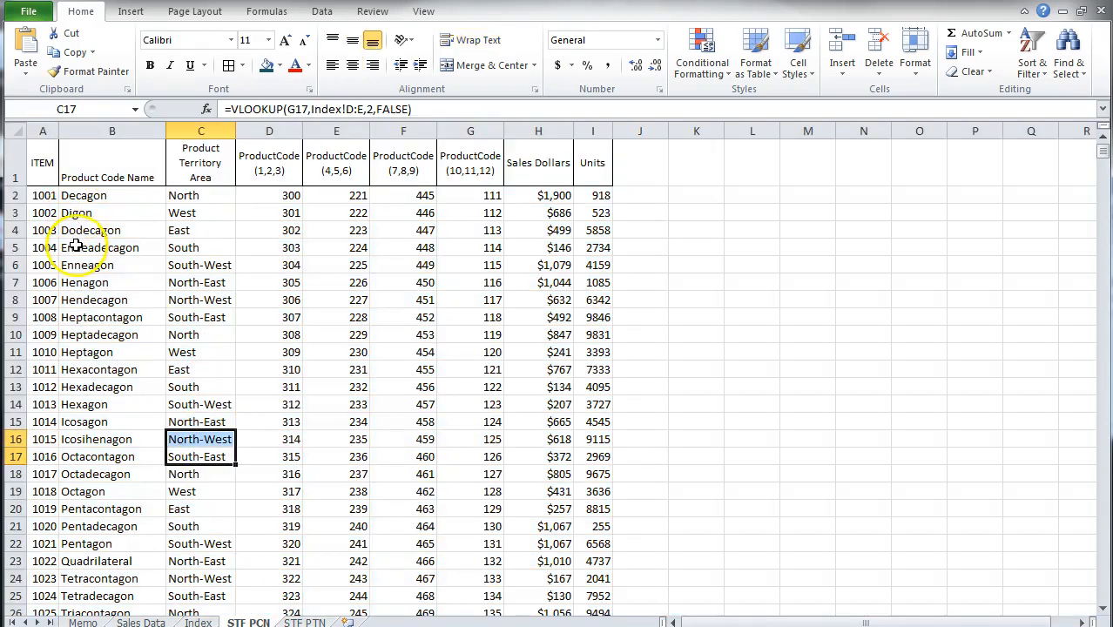
pyautogui.click(53, 158)
pyautogui.moveTo(53, 158); pyautogui.dragTo(584, 344)
pyautogui.hotkey('ctrl', 'shift', 'Down')
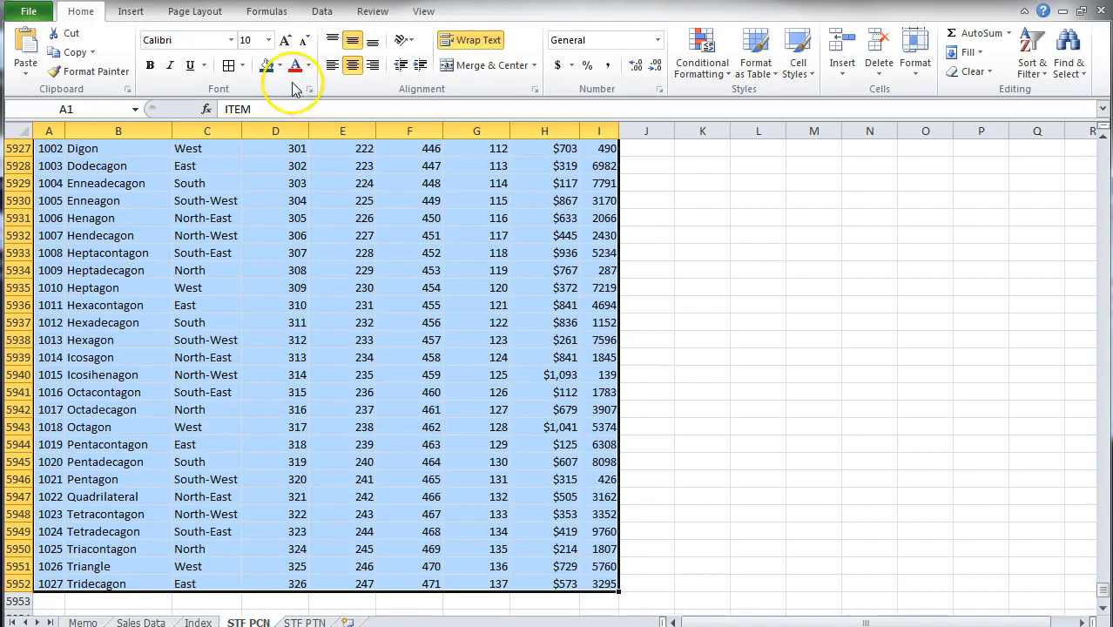
pyautogui.click(320, 11)
pyautogui.click(413, 46)
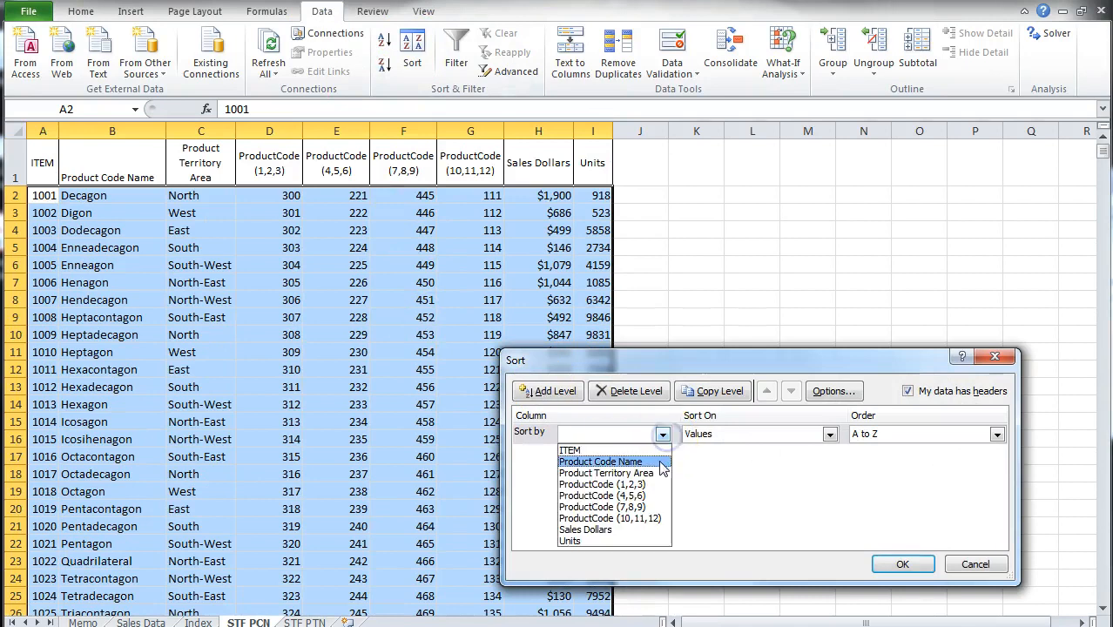
pyautogui.click(661, 468)
pyautogui.click(902, 564)
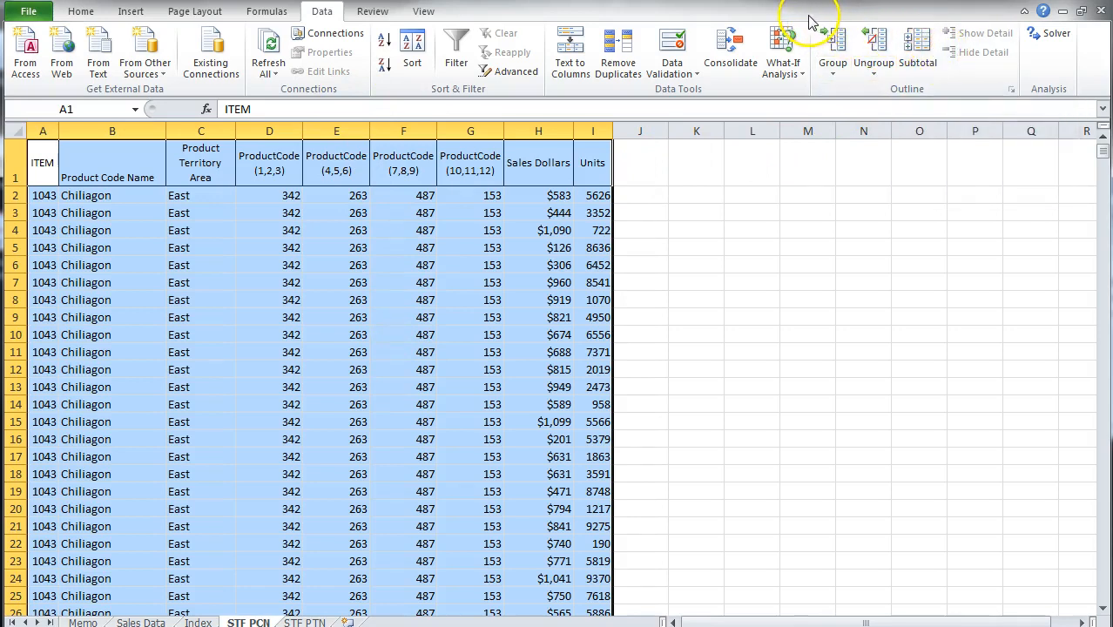
# Step: Subtotal the table at each change in Product Code Name, using Sum for Sales Dollars and Units, and collapse the outline to the grand total
pyautogui.click(918, 46)
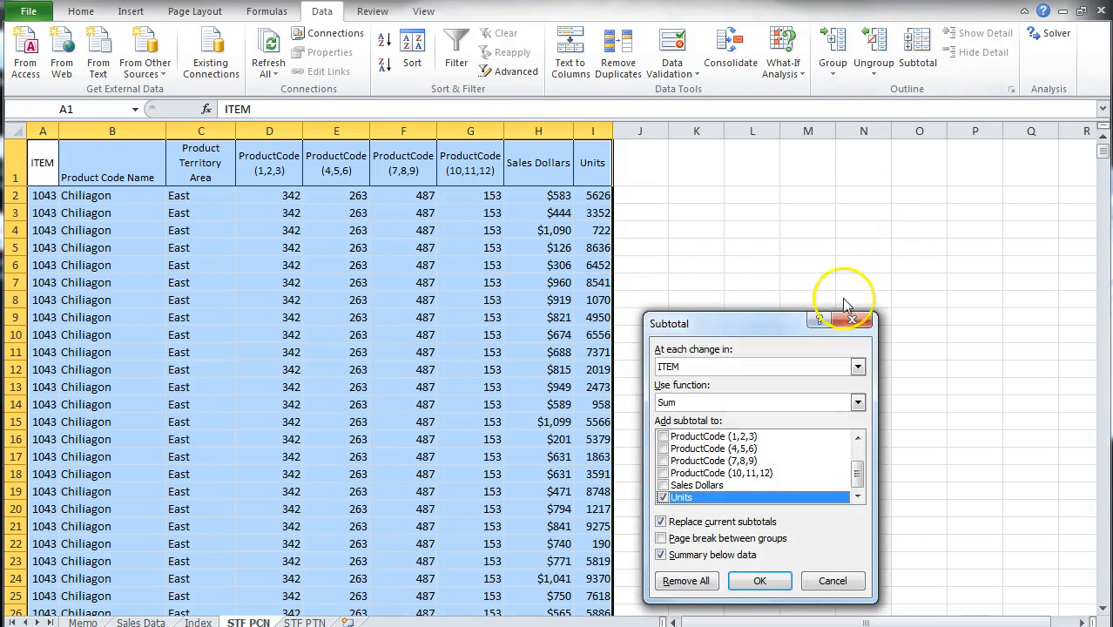
pyautogui.moveTo(777, 323); pyautogui.dragTo(765, 199)
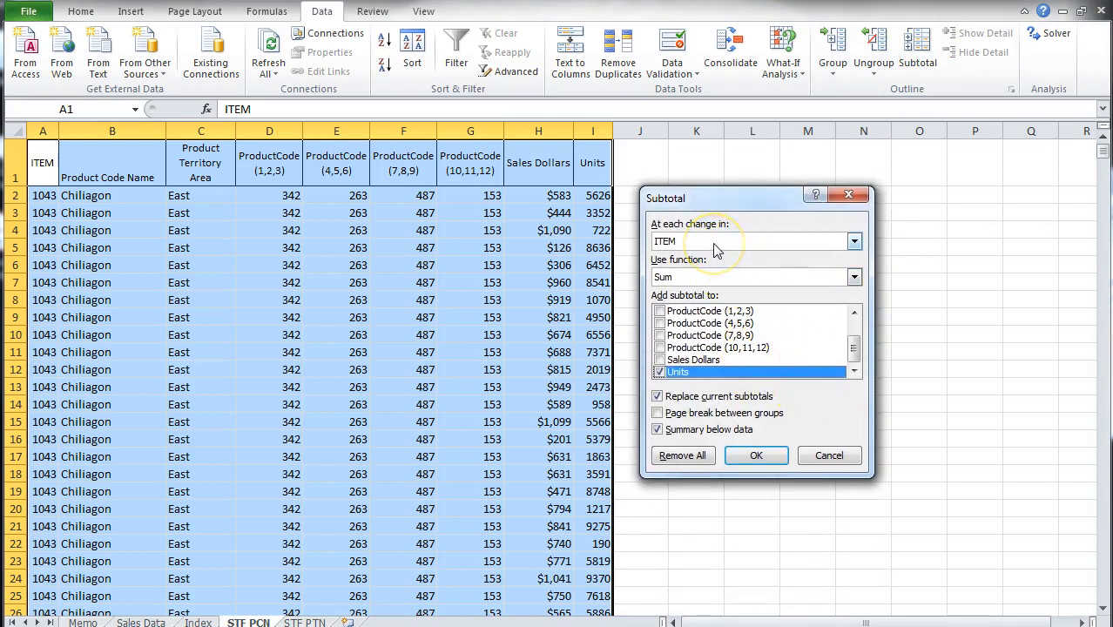
pyautogui.click(854, 242)
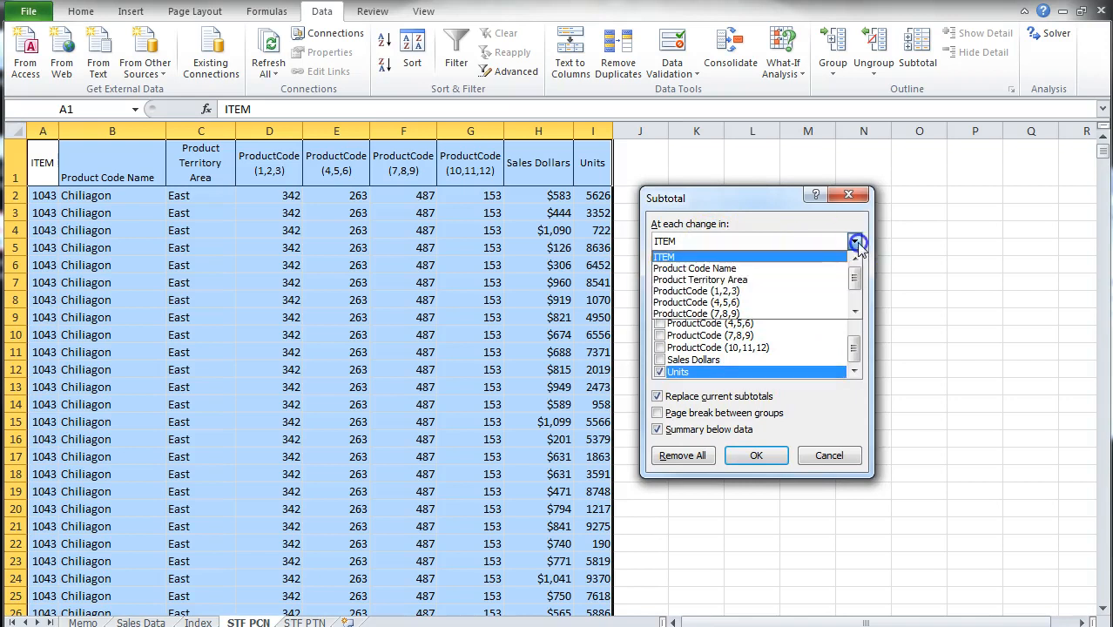
pyautogui.click(778, 270)
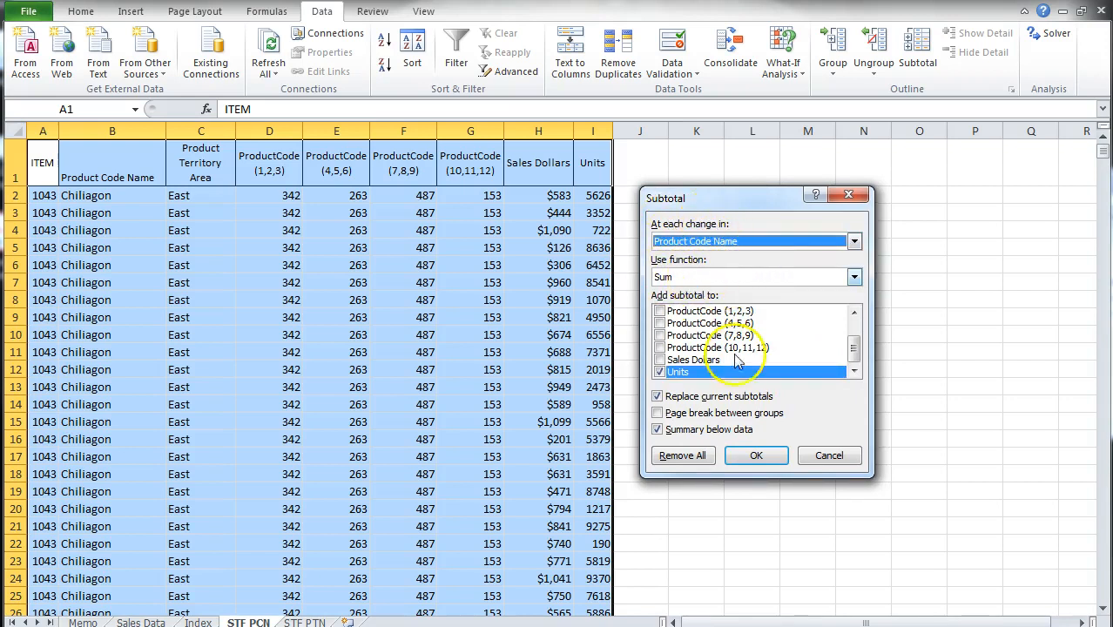
pyautogui.click(661, 359)
pyautogui.click(755, 454)
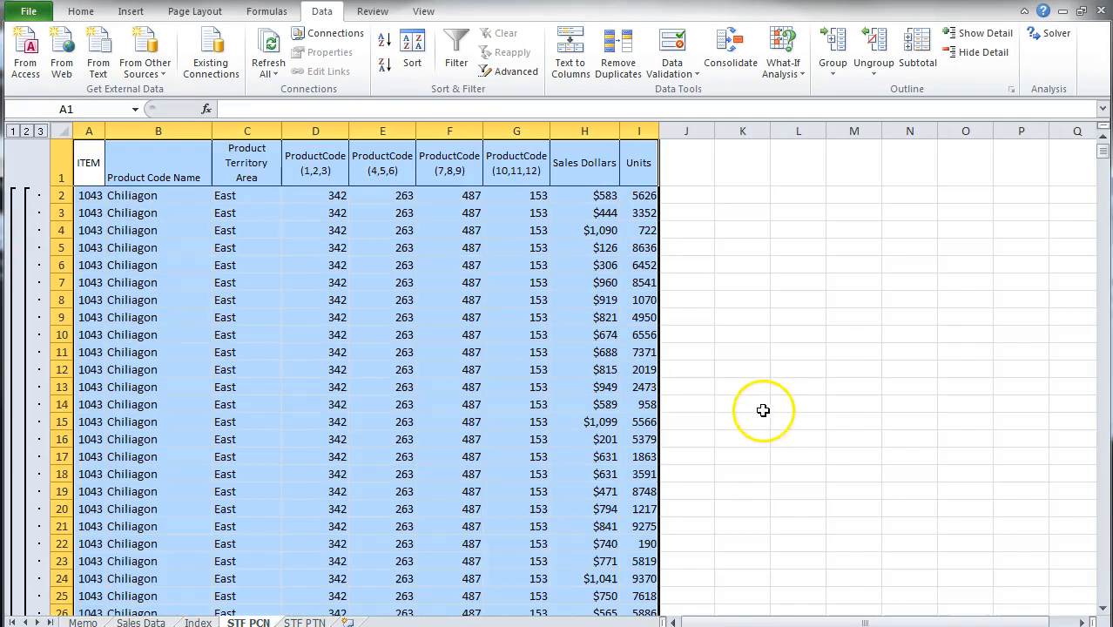
pyautogui.click(13, 131)
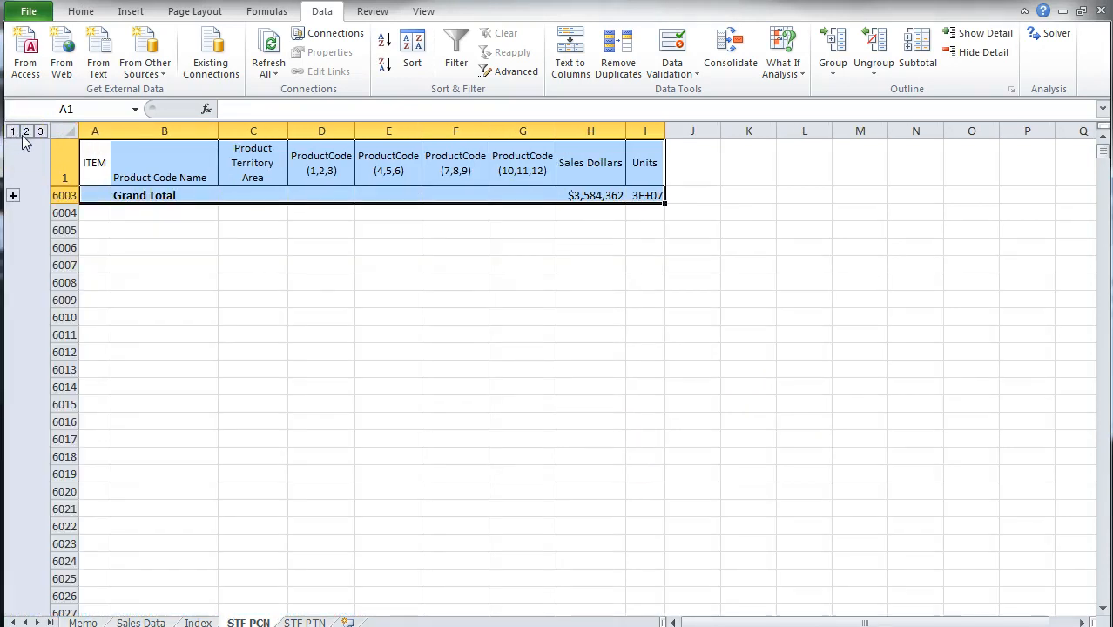
# Step: Expand the STF PCN outline to the product code subtotals and autofit the Units column to its contents
pyautogui.click(26, 131)
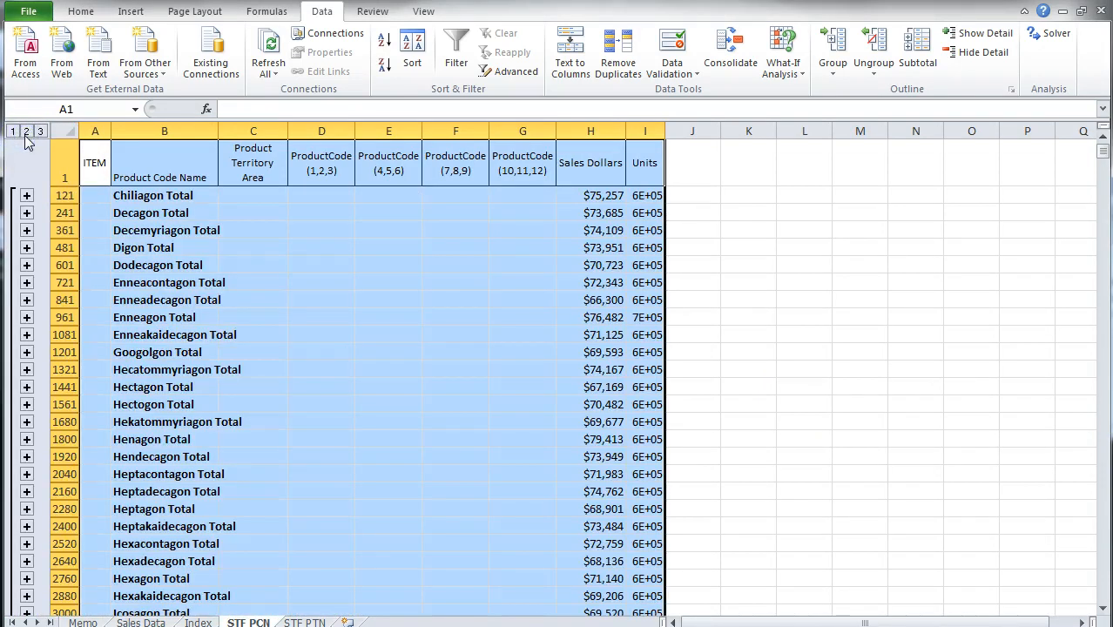
pyautogui.click(40, 132)
pyautogui.click(26, 132)
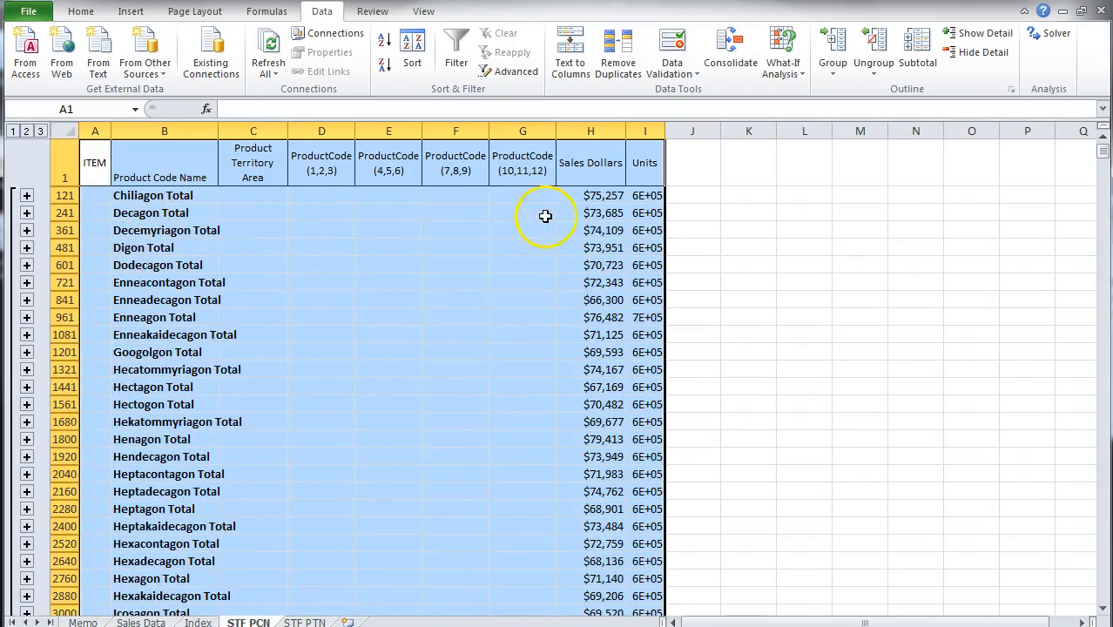
pyautogui.doubleClick(664, 130)
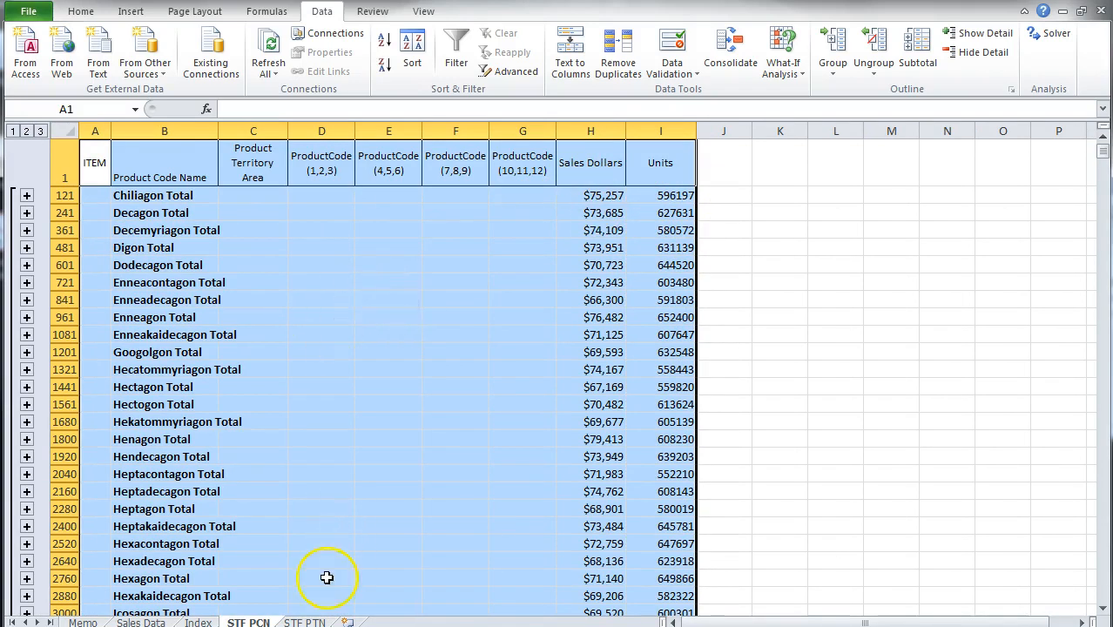
pyautogui.click(304, 621)
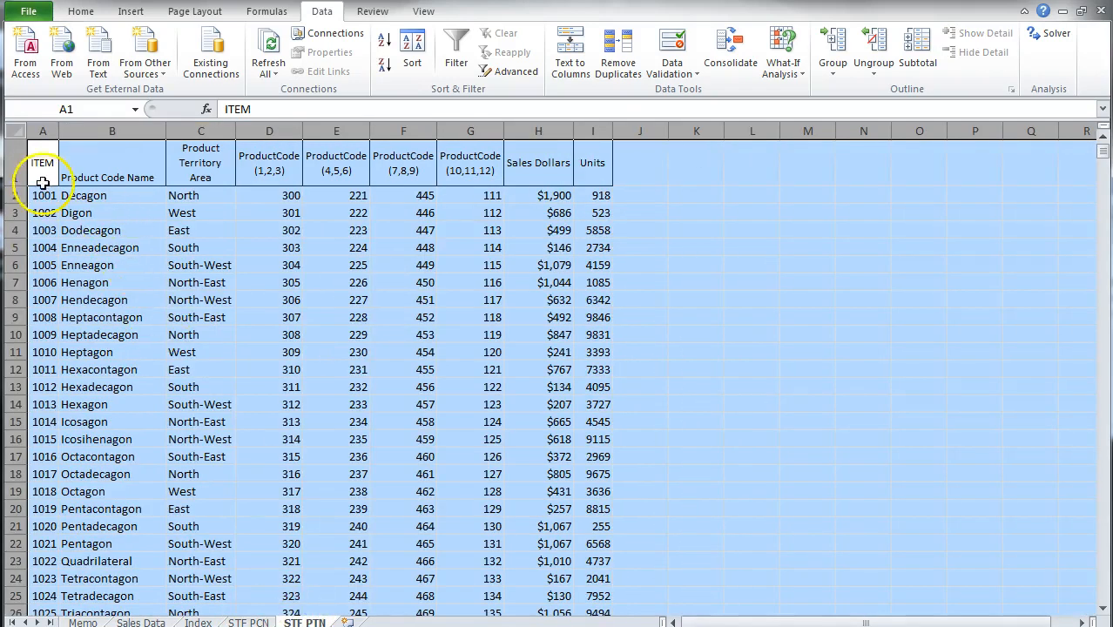
pyautogui.click(914, 48)
pyautogui.click(531, 446)
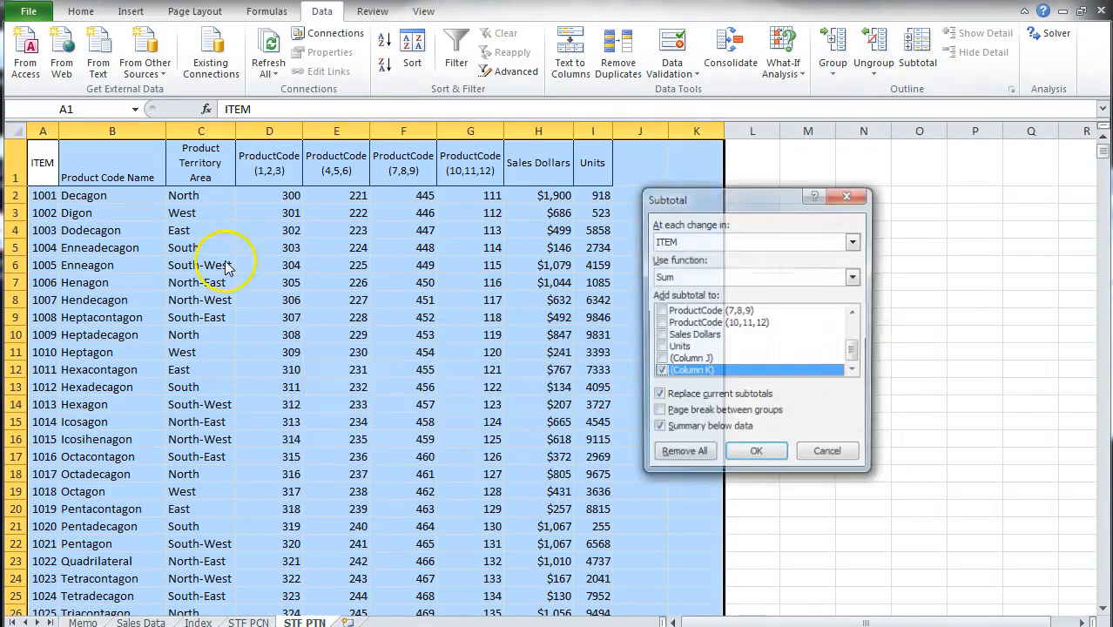
pyautogui.click(829, 455)
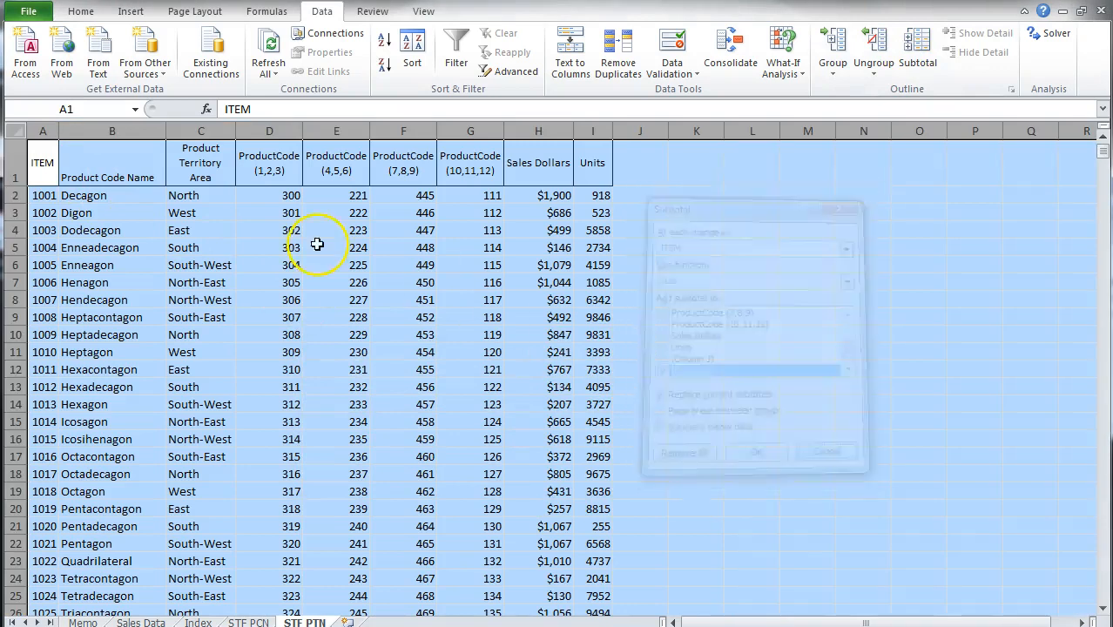
# Step: On STF PTN, try to subtotal the unsorted table at each change in Product Territory Area, using Sum for Sales Dollars and Units
pyautogui.moveTo(35, 157); pyautogui.dragTo(599, 292)
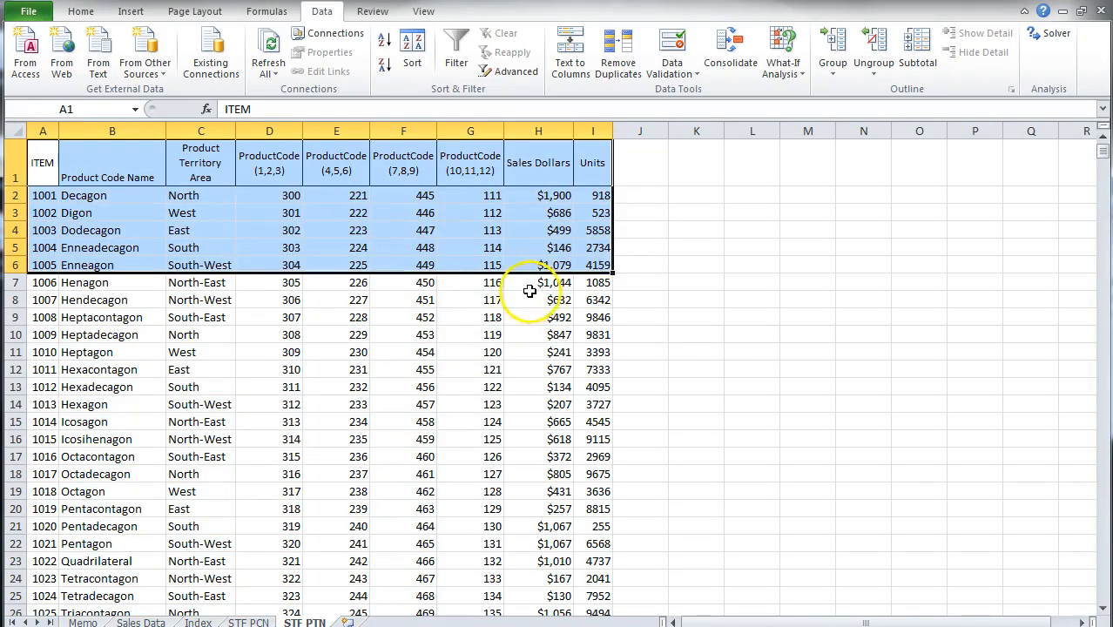
pyautogui.hotkey('ctrl', 'shift', 'Down')
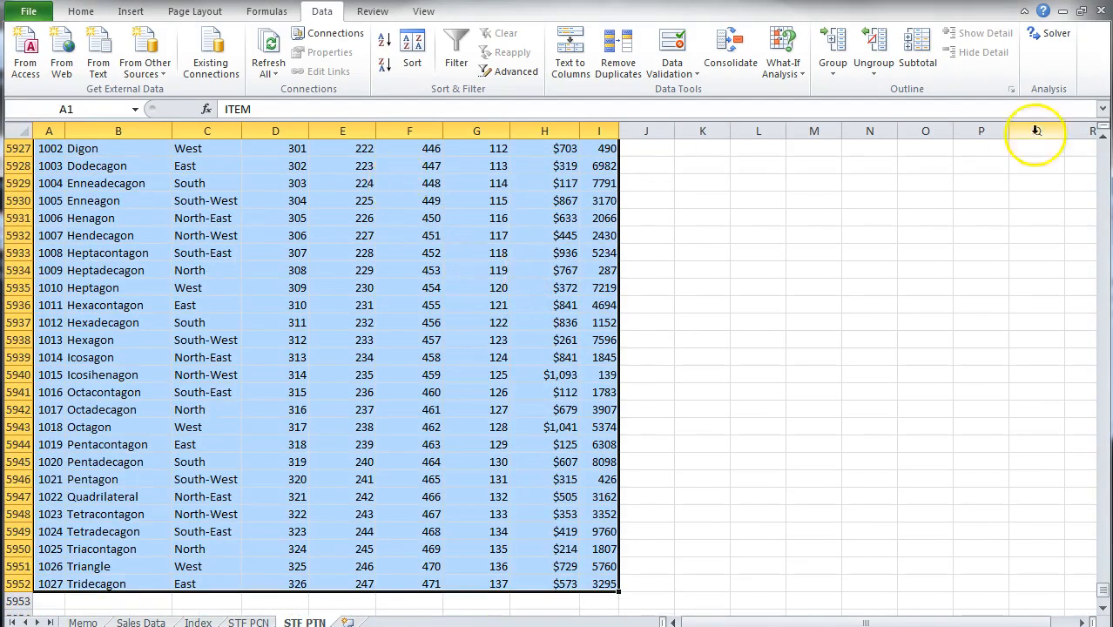
pyautogui.click(917, 52)
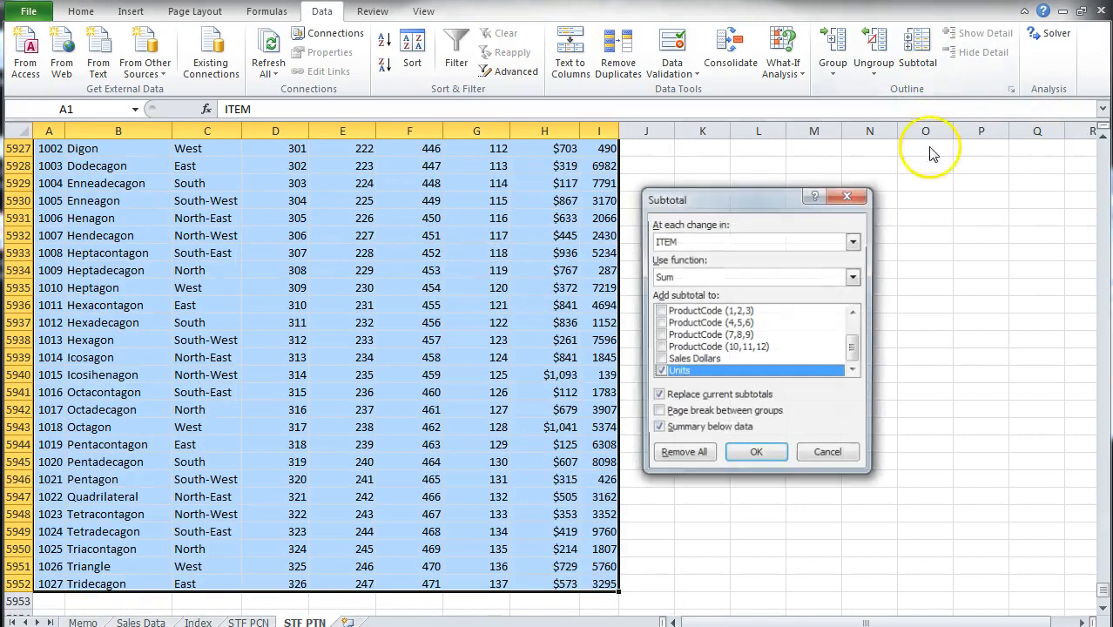
pyautogui.click(853, 241)
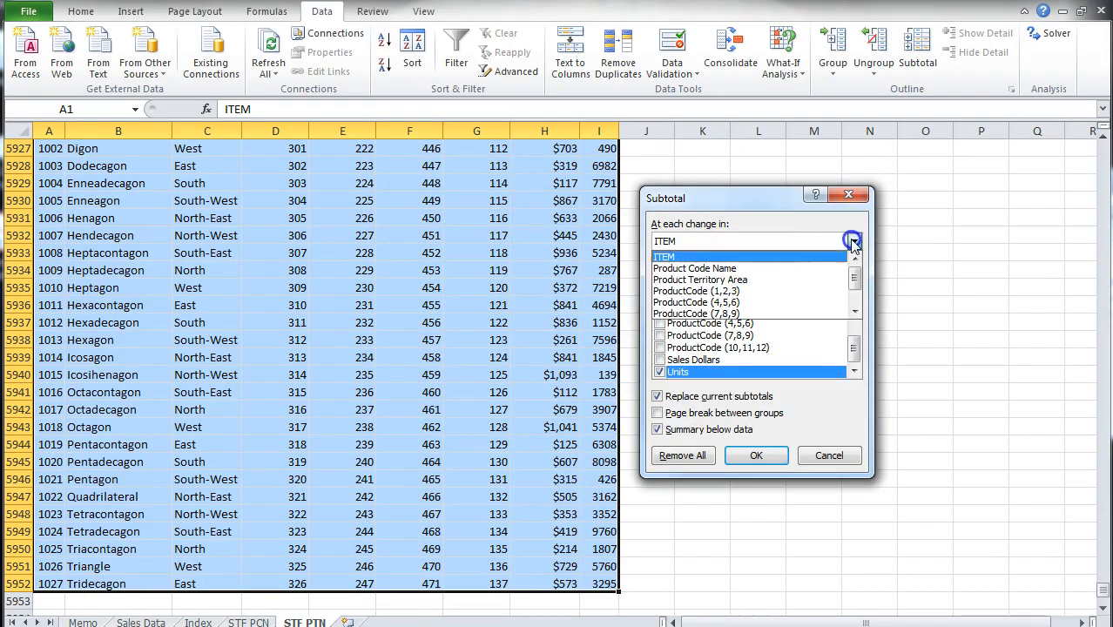
pyautogui.click(759, 280)
pyautogui.click(660, 360)
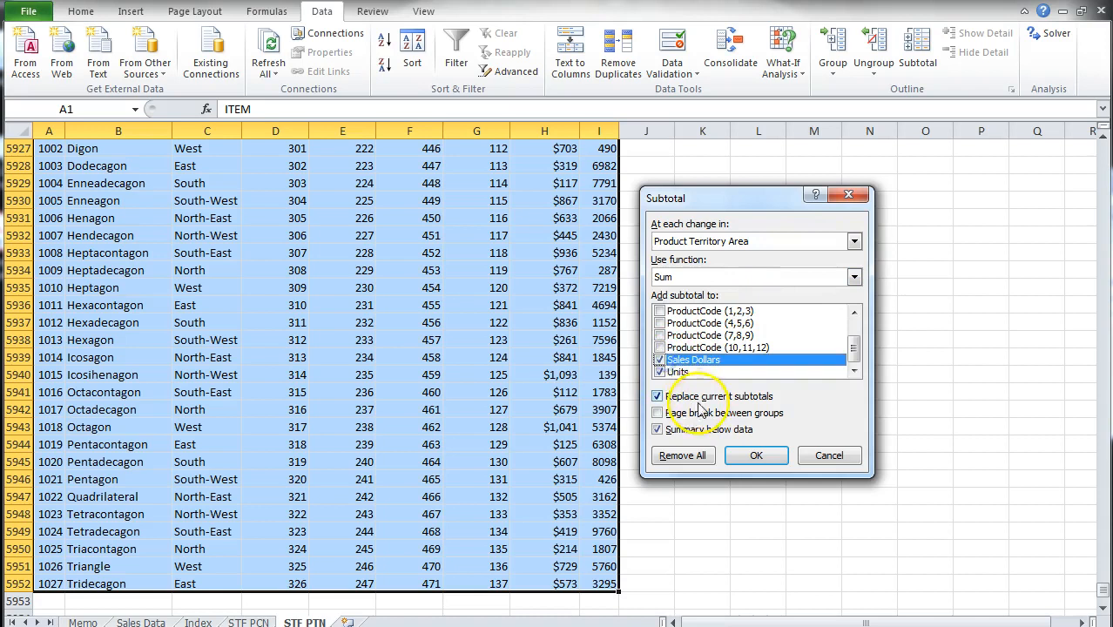
pyautogui.click(756, 456)
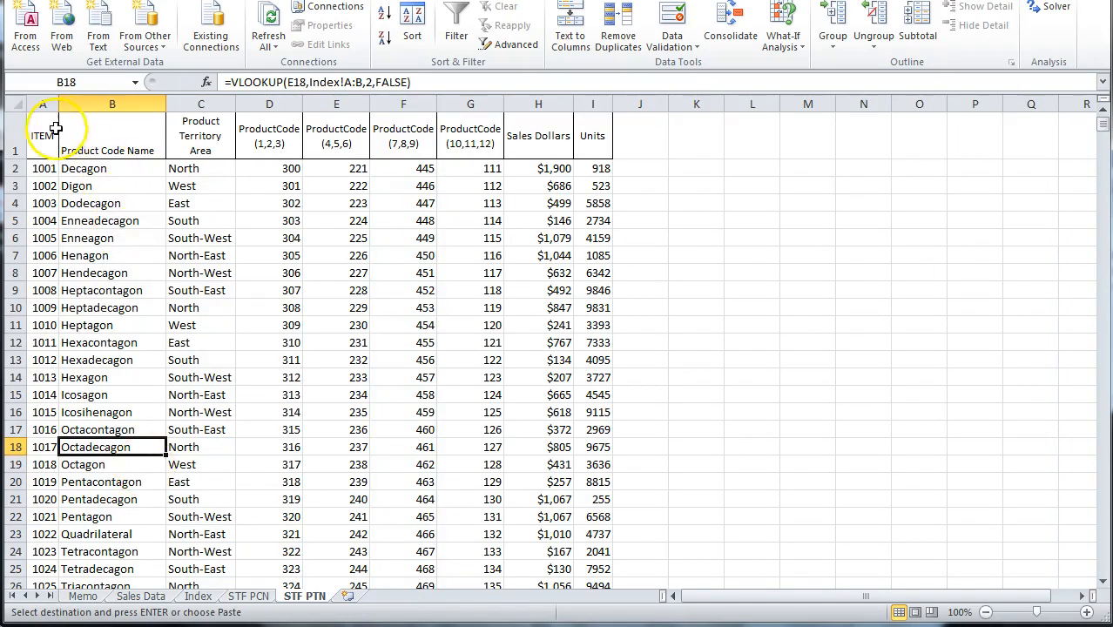
# Step: On STF PTN, select the whole table from A1 to the last row and sort it by Product Territory Area, A to Z
pyautogui.click(48, 132)
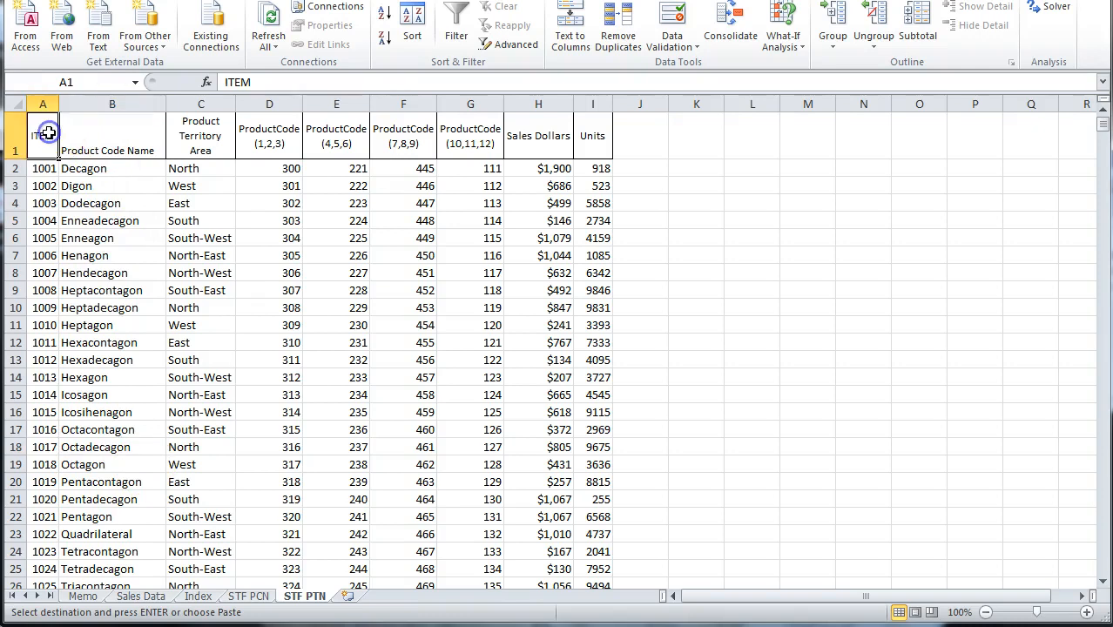
pyautogui.hotkey('shift', 'Right')
pyautogui.hotkey('shift', 'Right')
pyautogui.hotkey('shift', 'Right')
pyautogui.hotkey('shift', 'Right')
pyautogui.hotkey('shift', 'Right')
pyautogui.hotkey('shift', 'Right')
pyautogui.hotkey('shift', 'Right')
pyautogui.hotkey('shift', 'Right')
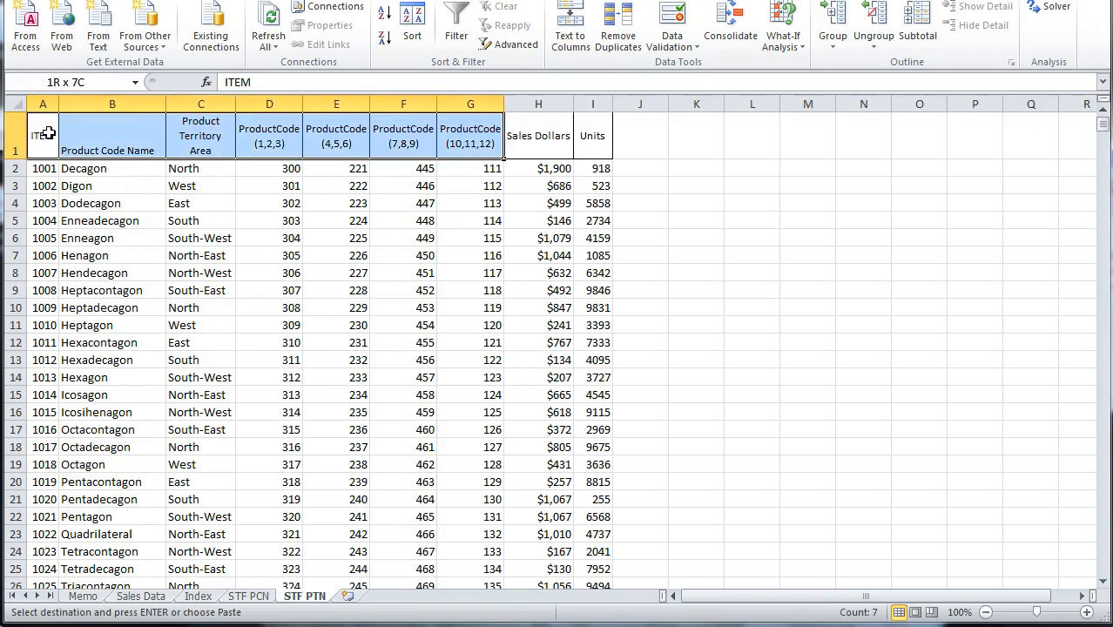
pyautogui.hotkey('ctrl', 'shift', 'Down')
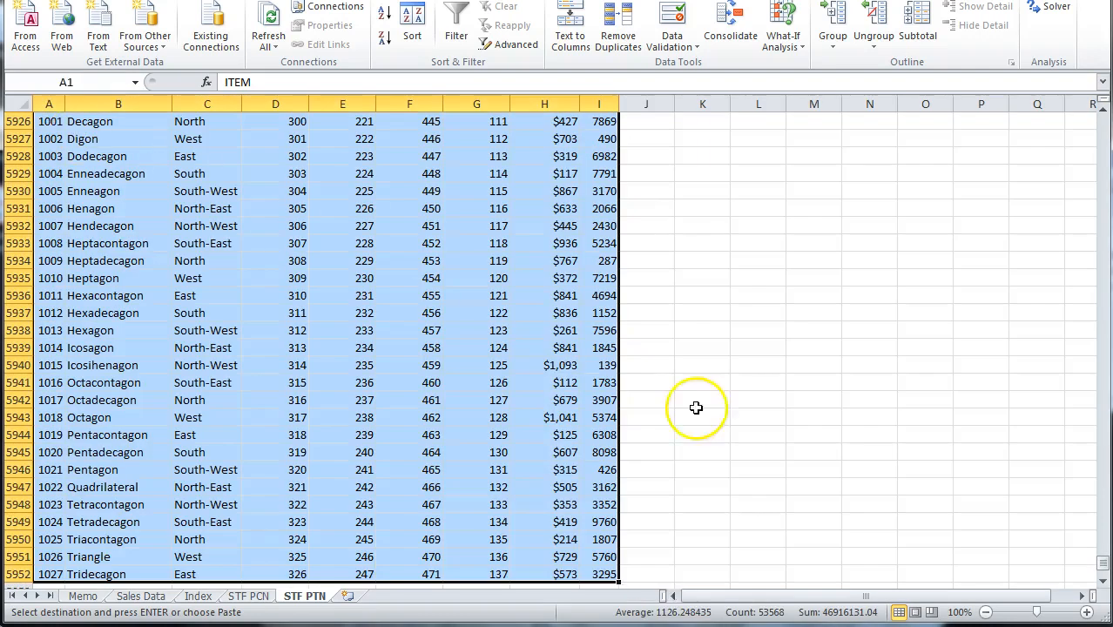
pyautogui.click(412, 26)
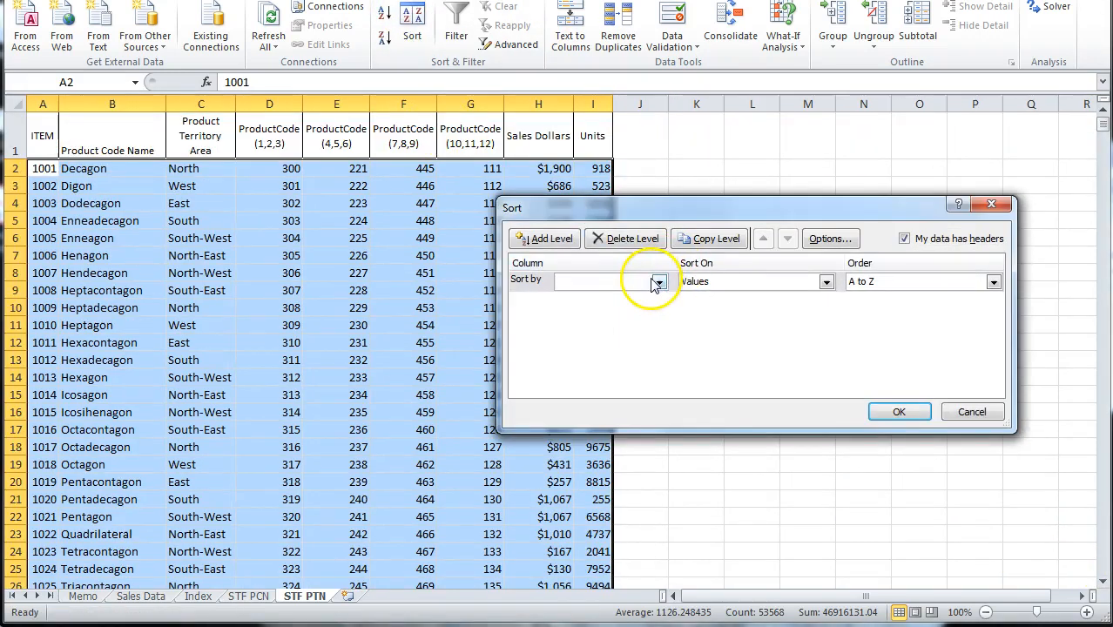
pyautogui.click(659, 283)
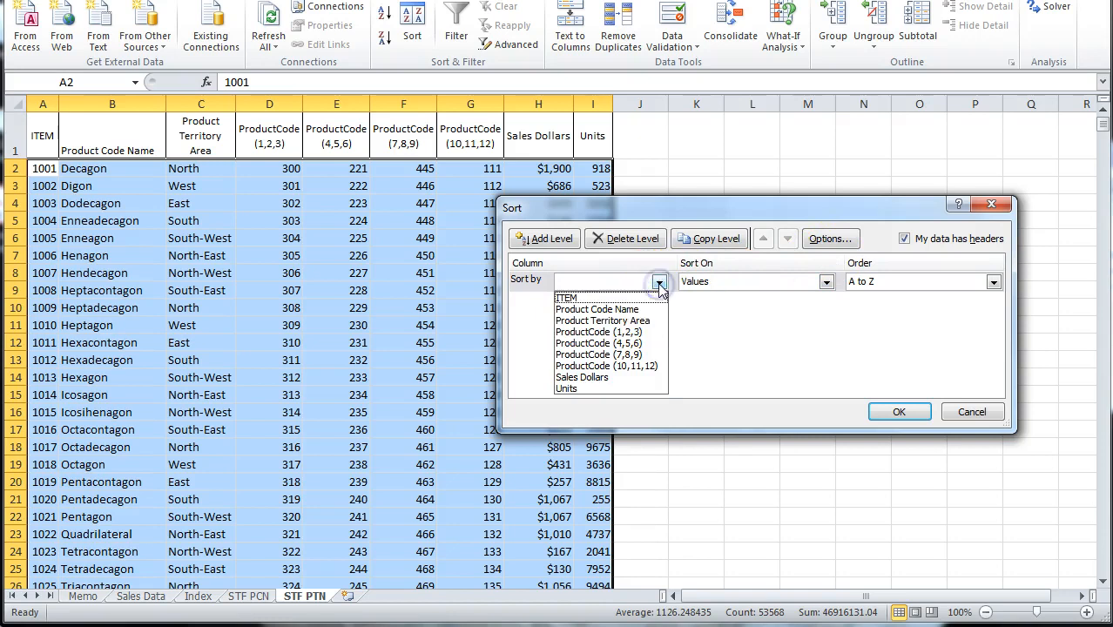
pyautogui.click(635, 321)
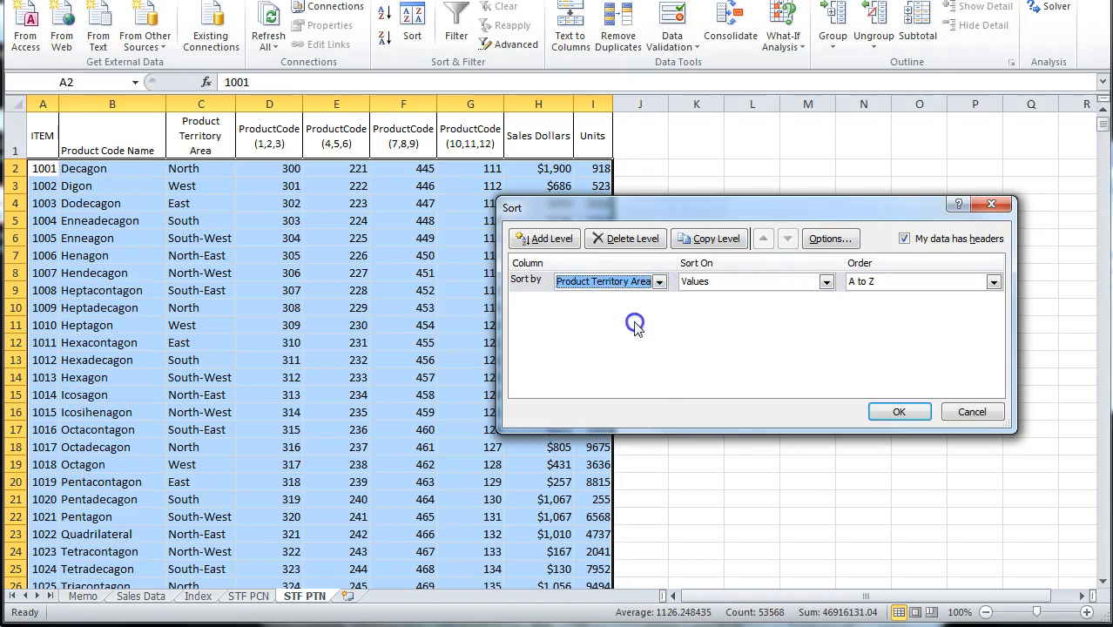
pyautogui.click(897, 411)
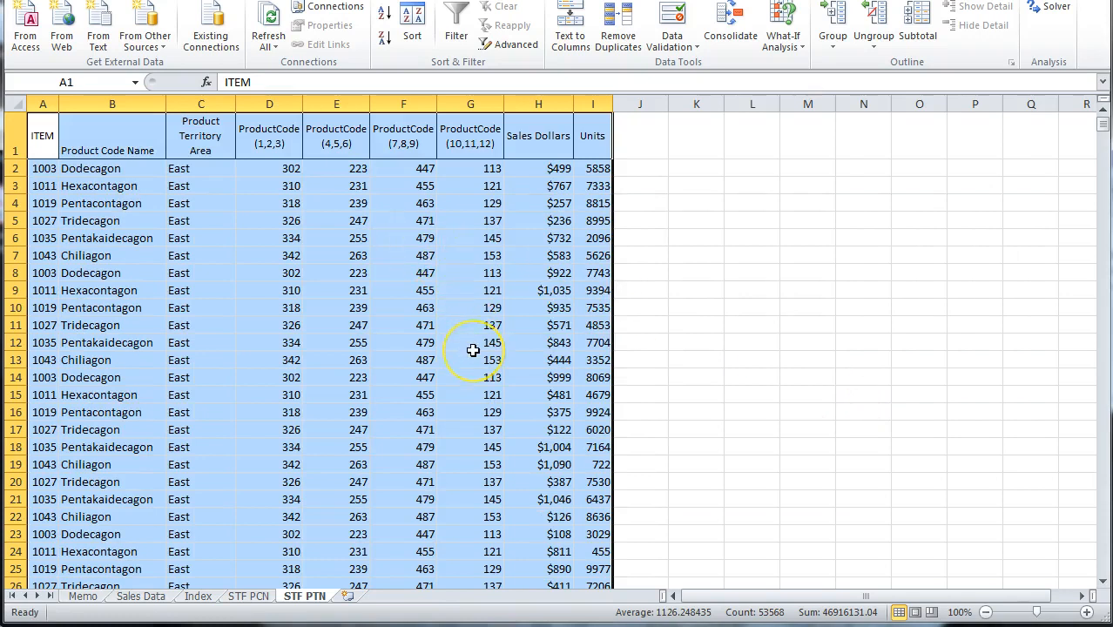
# Step: Subtotal the sorted STF PTN table at each change in Product Territory Area, using Sum for Sales Dollars and Units
pyautogui.click(916, 26)
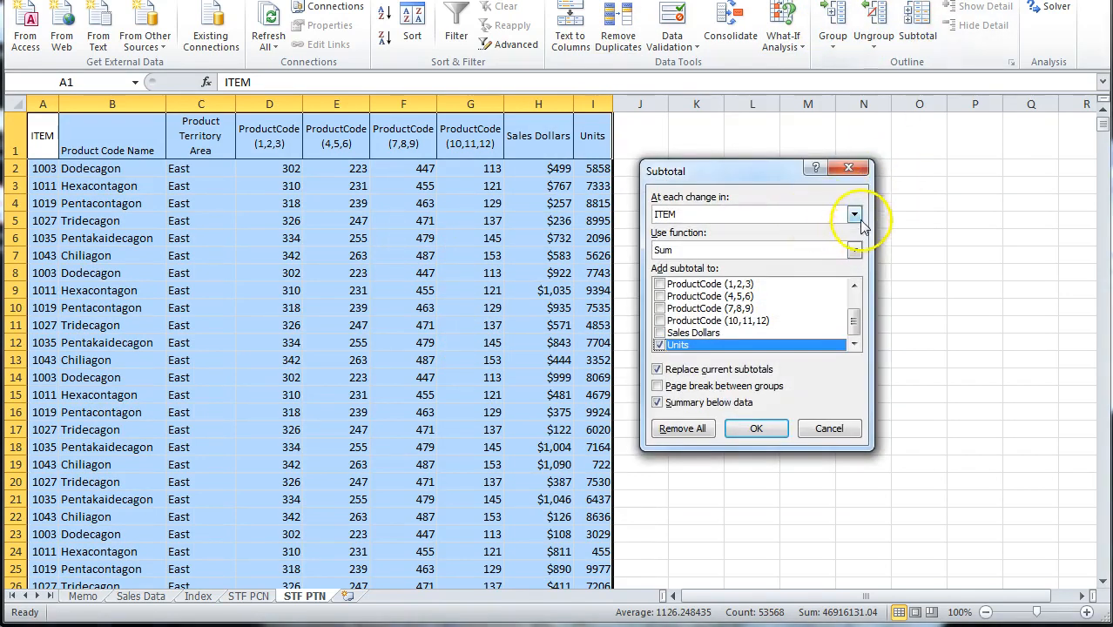
pyautogui.click(853, 214)
pyautogui.click(799, 253)
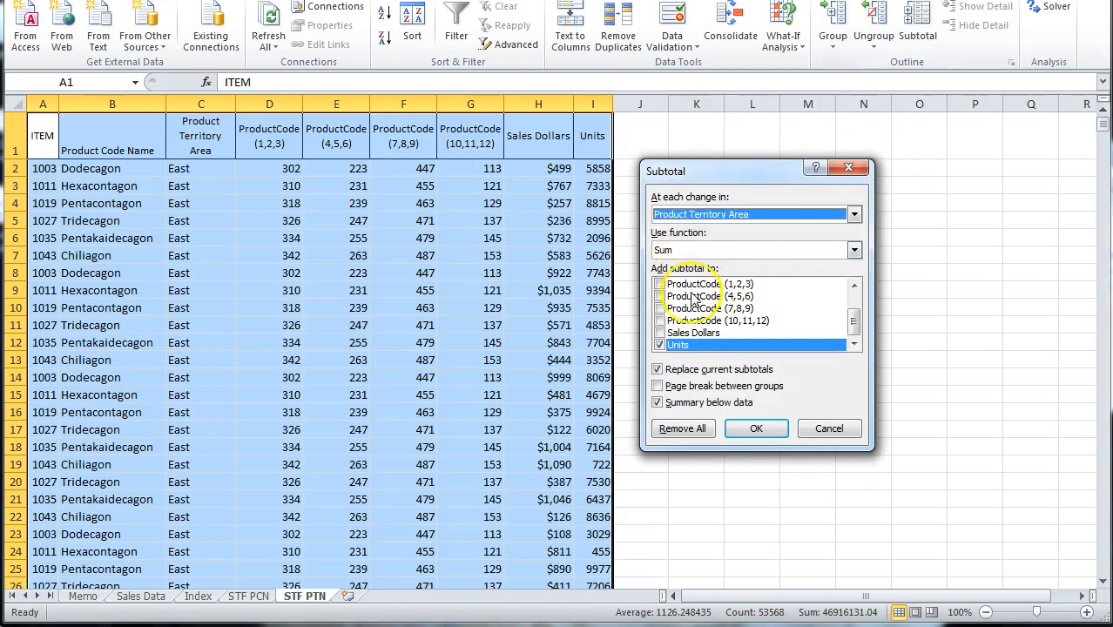
pyautogui.click(659, 333)
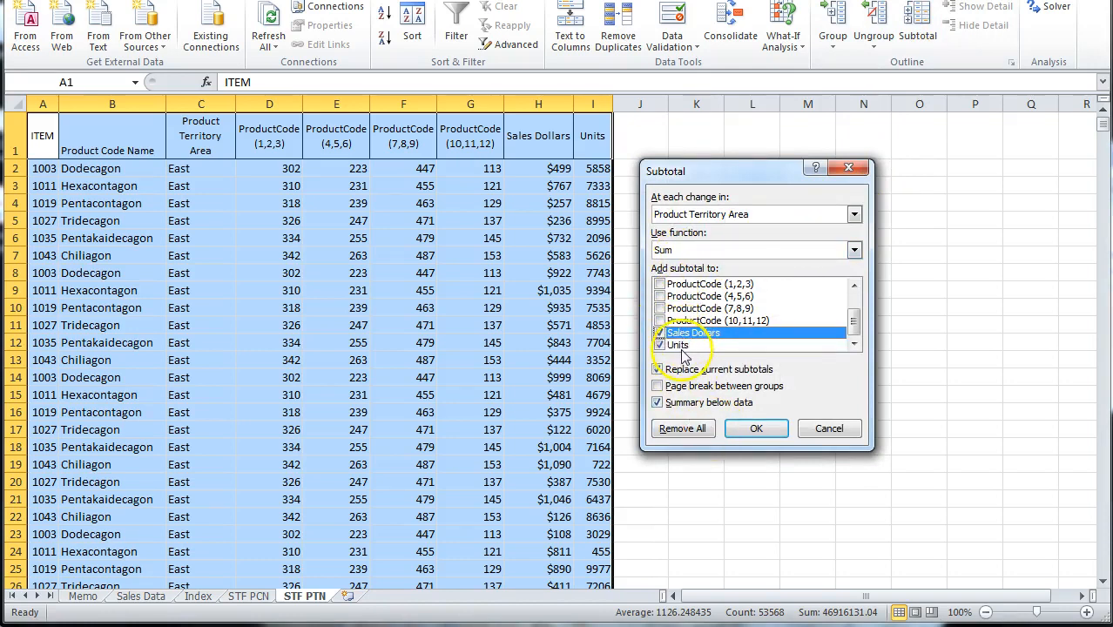
pyautogui.click(853, 249)
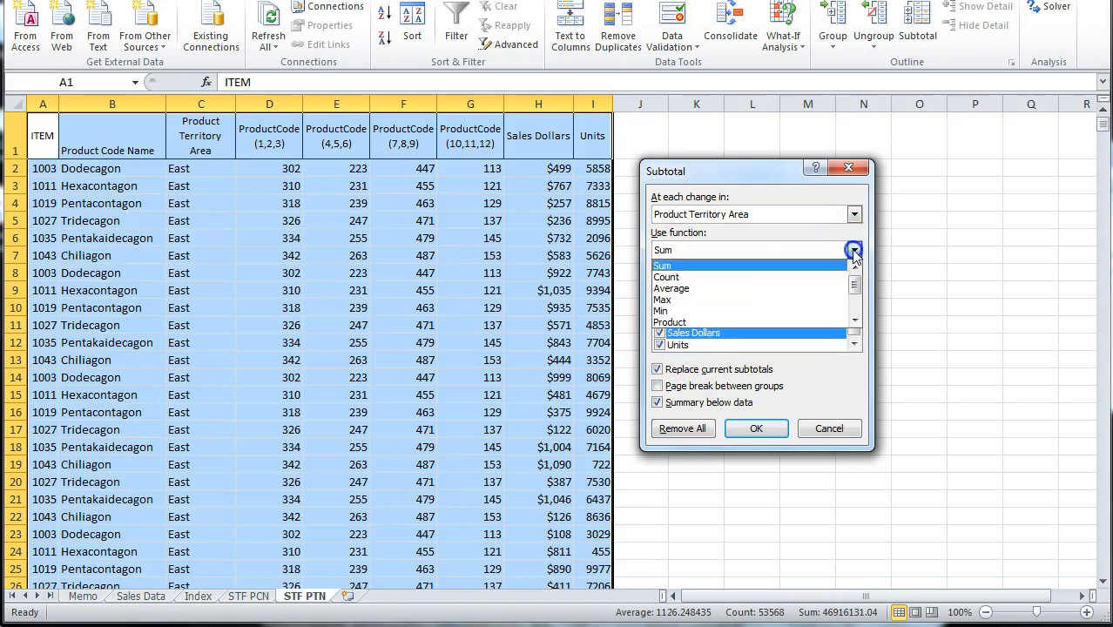
pyautogui.click(853, 251)
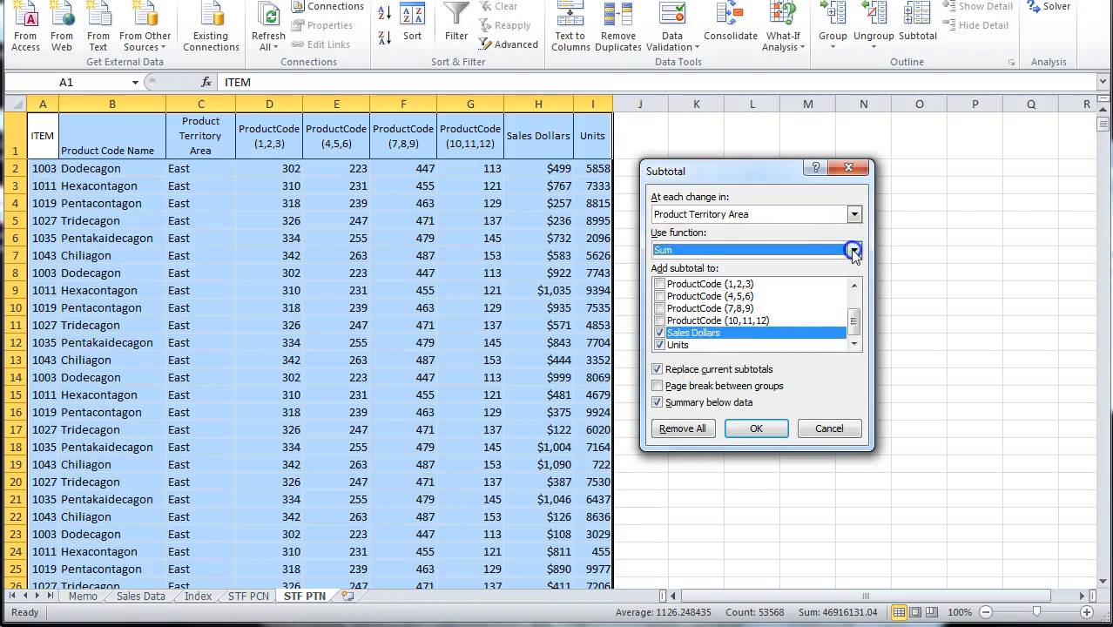
pyautogui.click(756, 426)
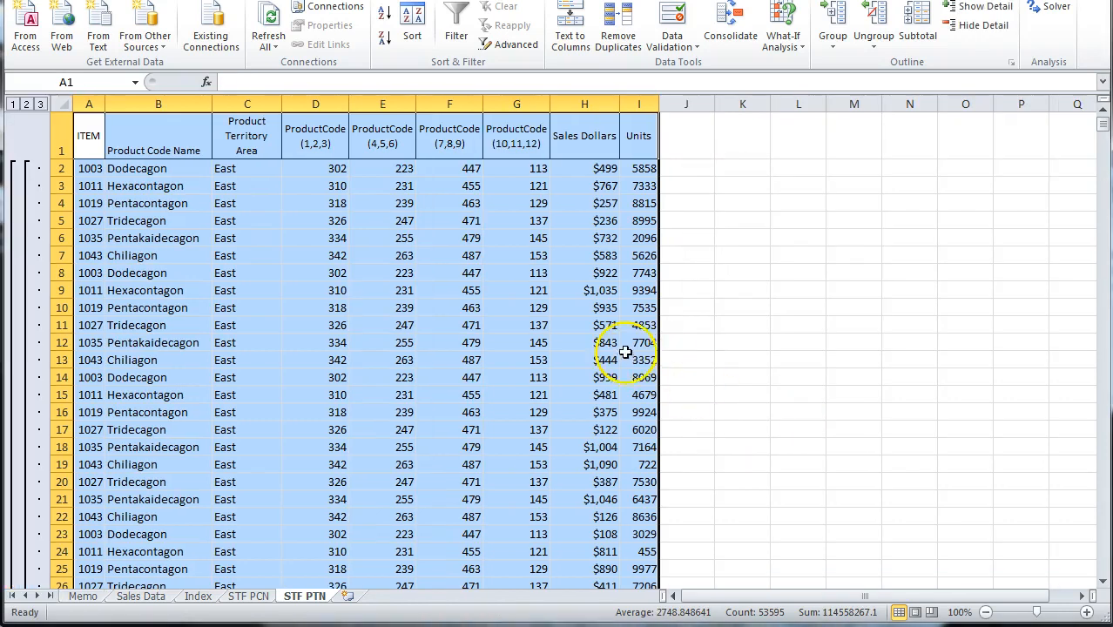
# Step: Collapse the STF PTN outline to the territory subtotals and autofit the Units column to its contents
pyautogui.click(26, 104)
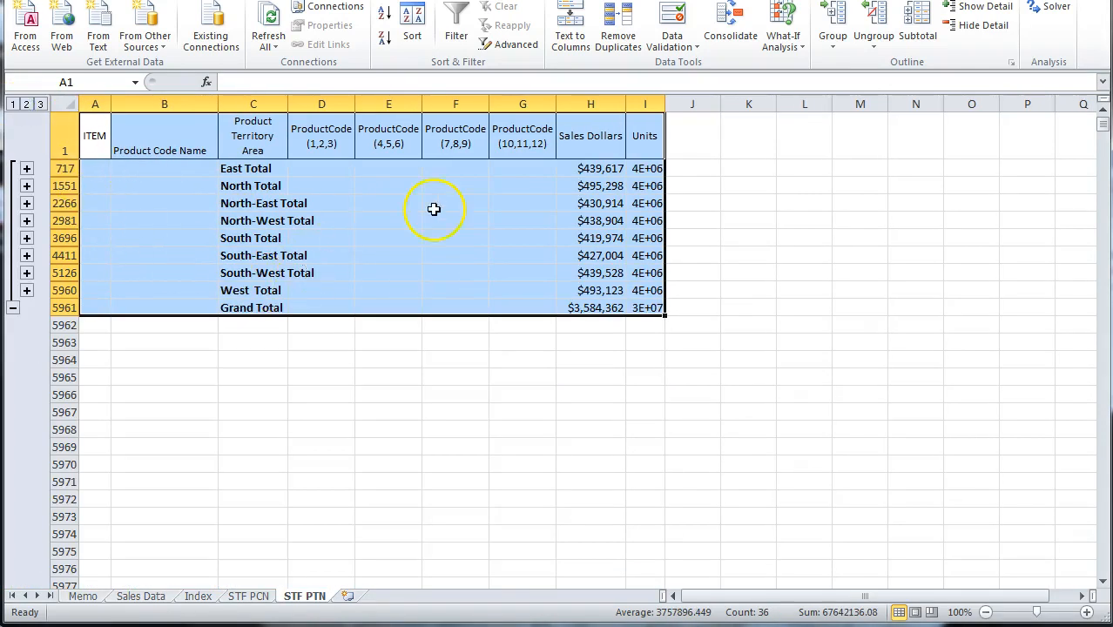
pyautogui.doubleClick(664, 105)
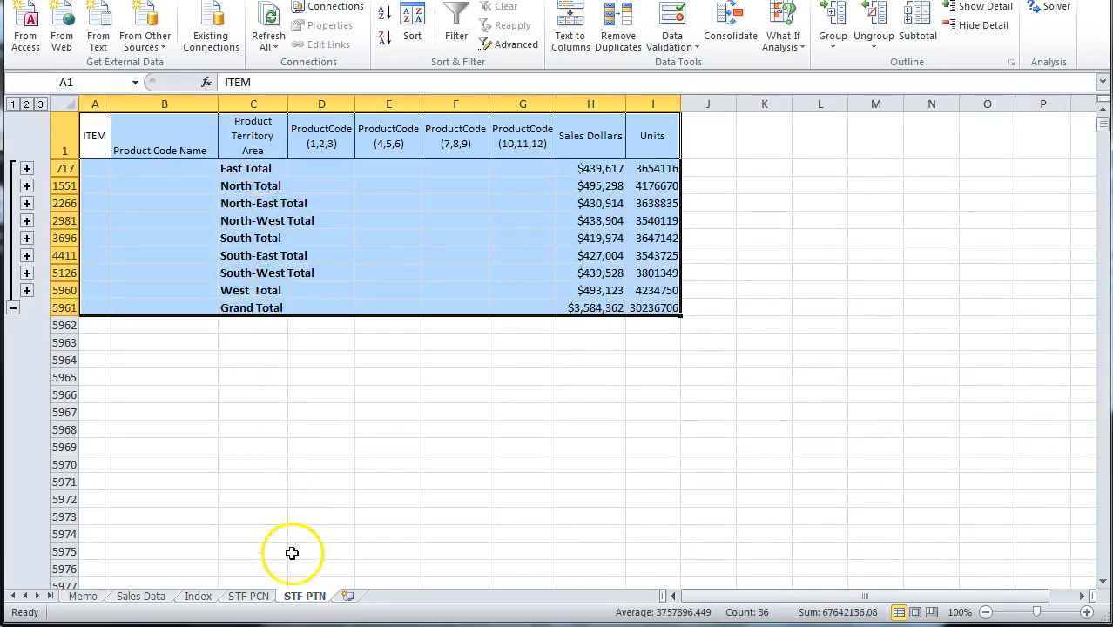
# Step: Review the STF PCN, Index and Sales Data sheets and check the work against the tasks in the Memo
pyautogui.click(247, 597)
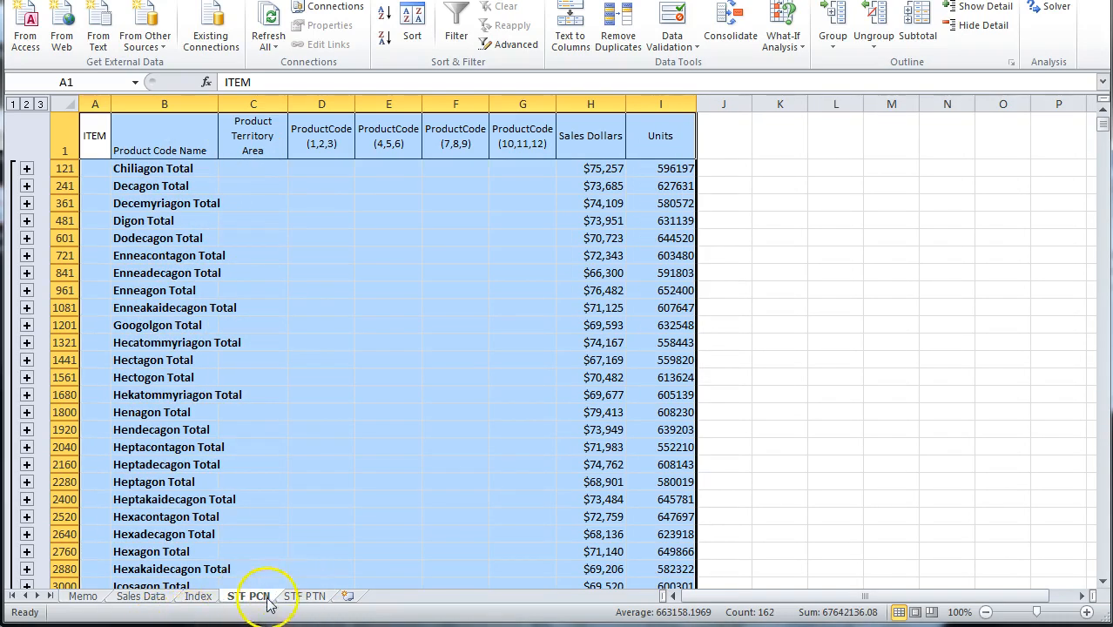
pyautogui.click(197, 596)
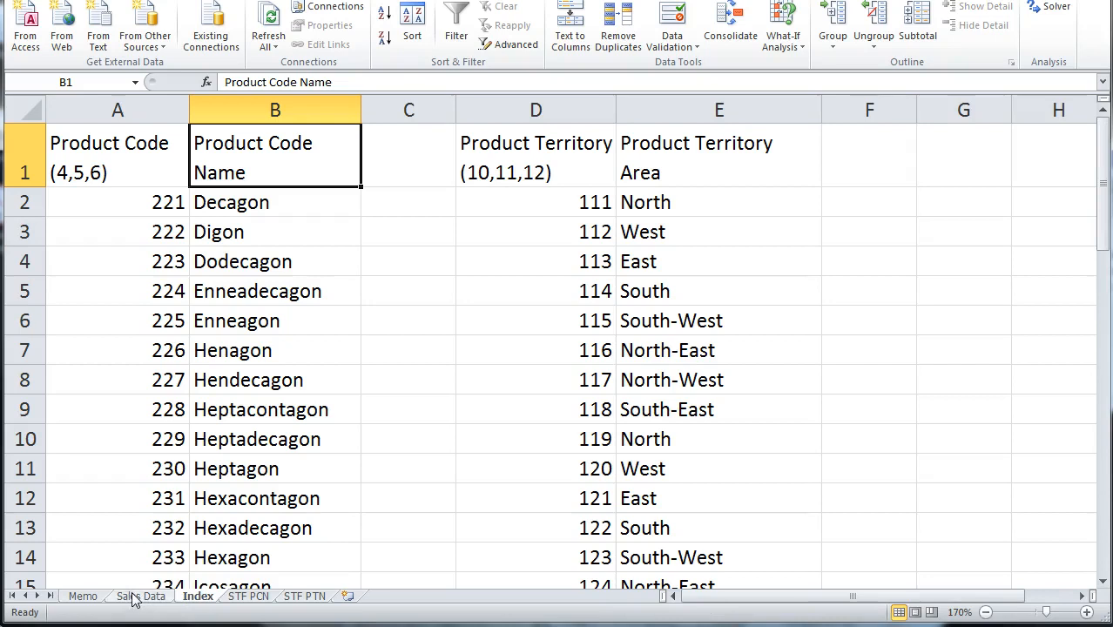
pyautogui.click(135, 597)
pyautogui.click(82, 596)
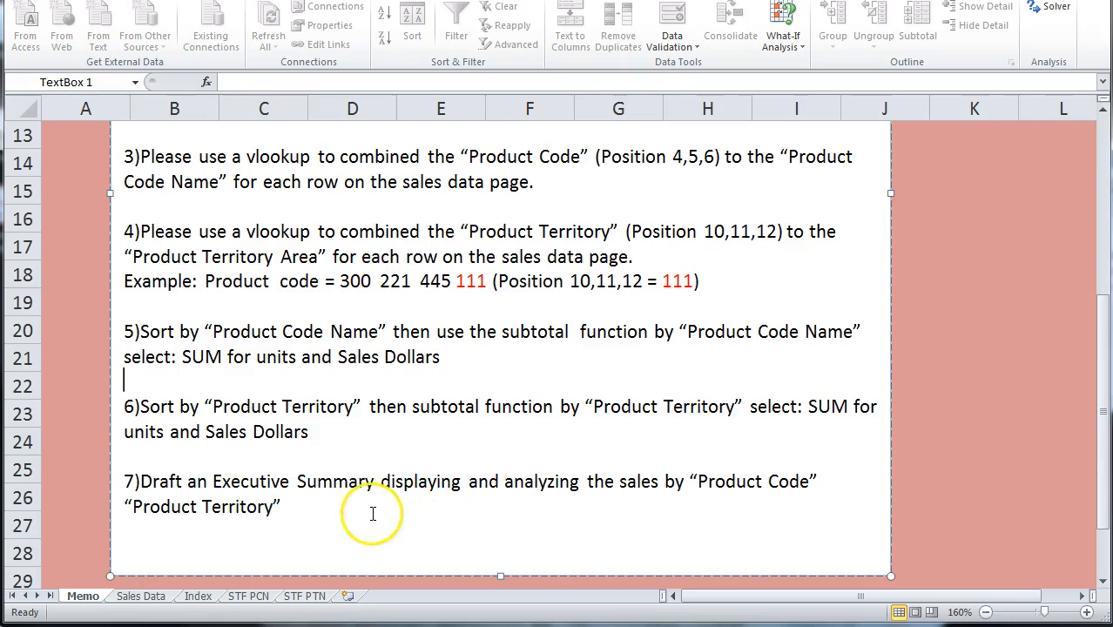
pyautogui.scroll(4, 372, 514)
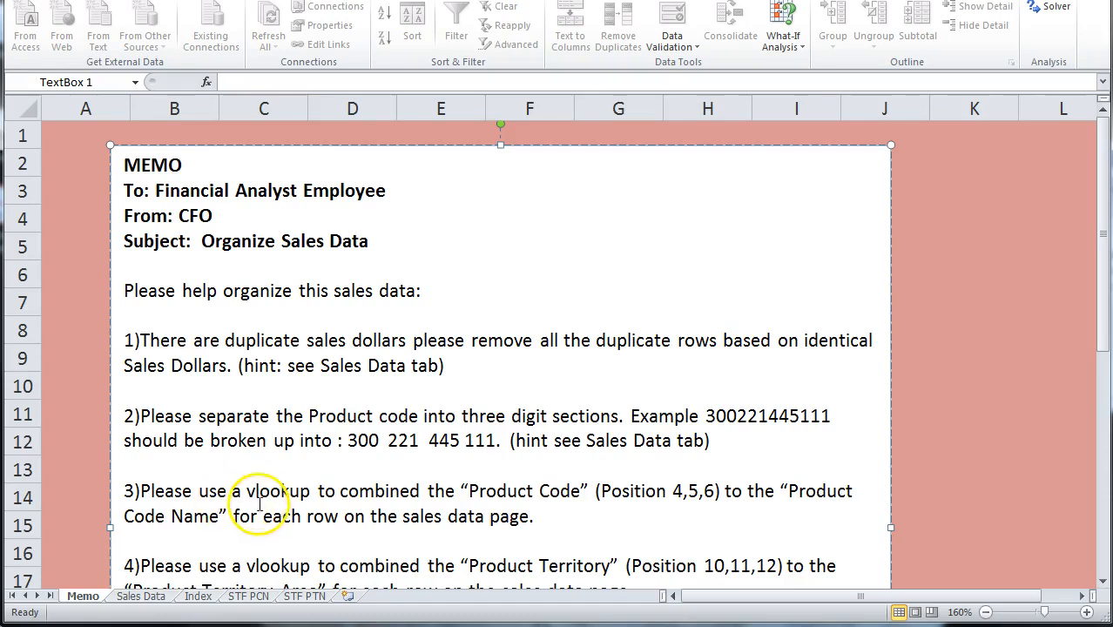
pyautogui.click(157, 599)
pyautogui.click(75, 172)
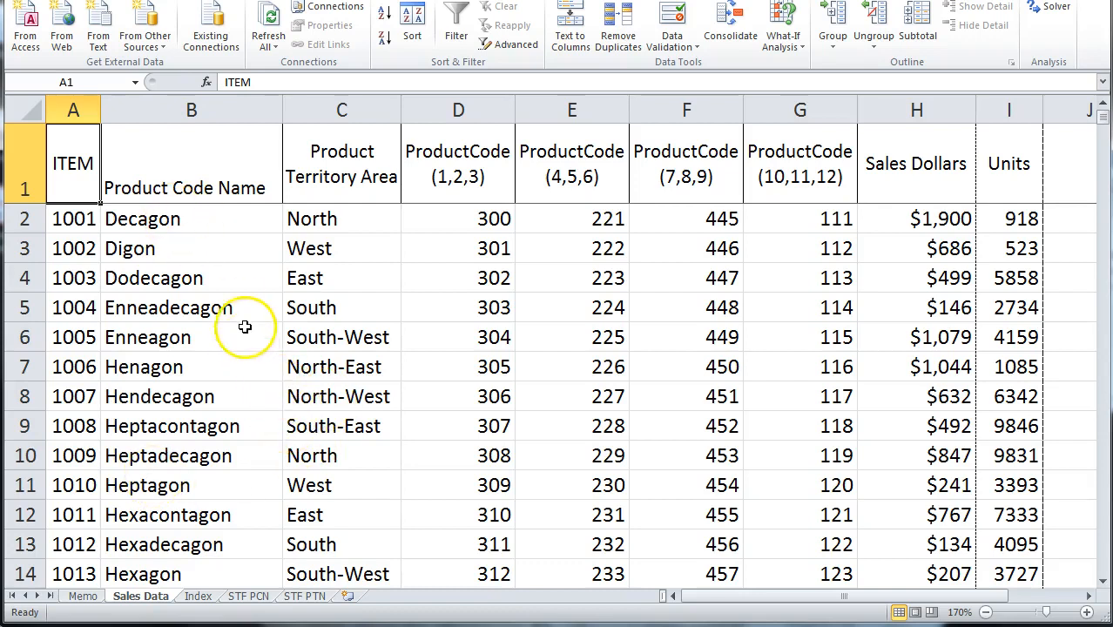
# Step: On the Index sheet, add borders to the header cells A1:E1
pyautogui.click(199, 596)
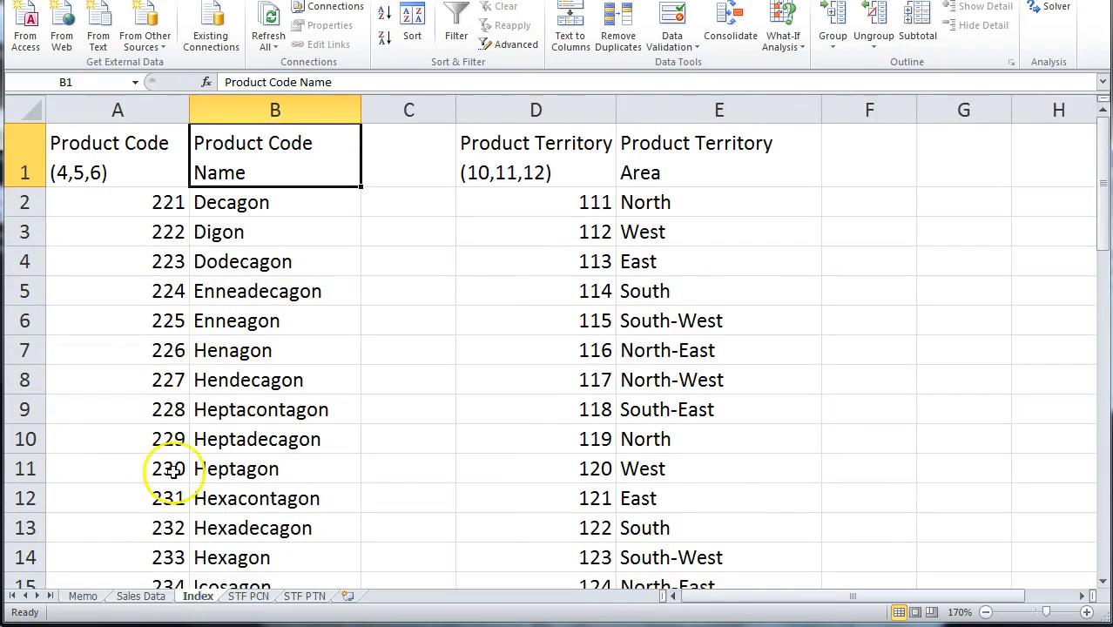
pyautogui.moveTo(679, 170); pyautogui.dragTo(30, 157)
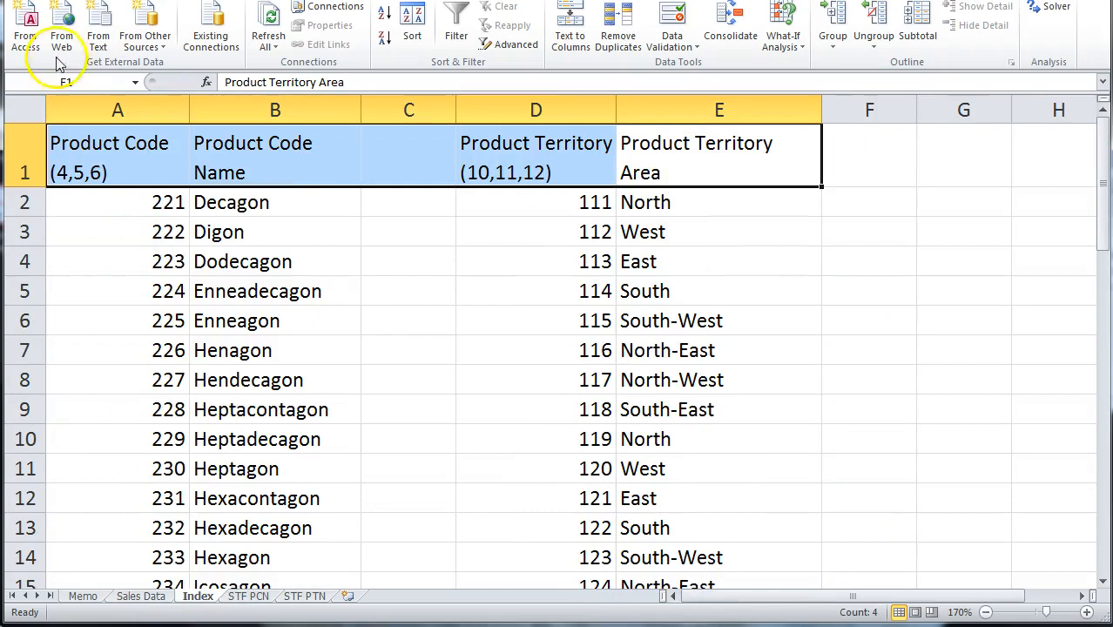
pyautogui.click(70, 1)
pyautogui.click(228, 38)
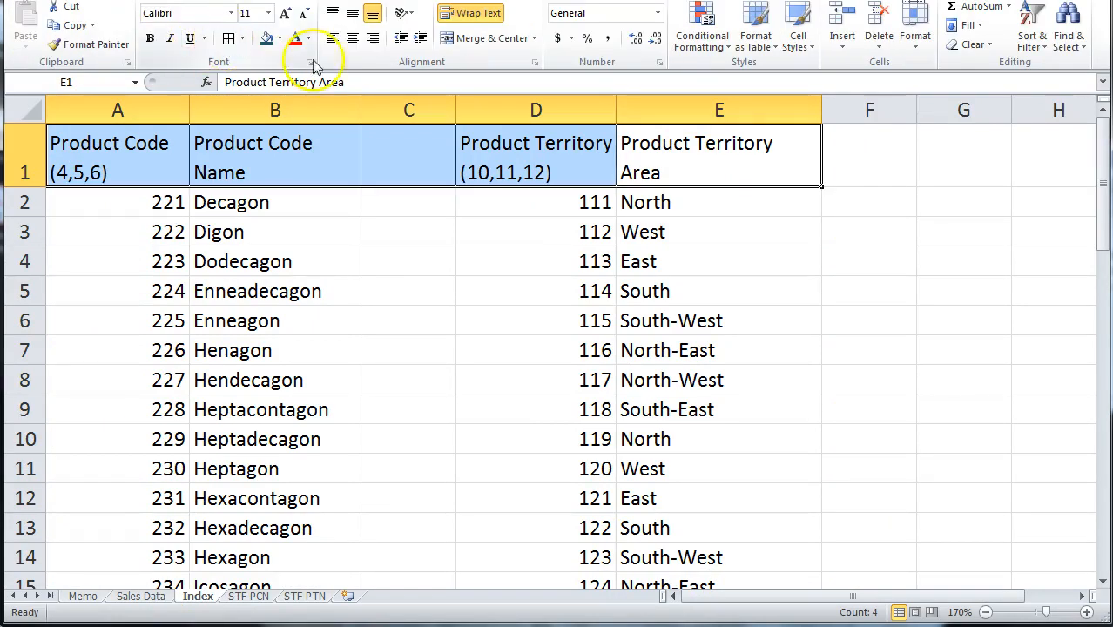
# Step: Center the Index header cells A1:E1 both vertically and horizontally
pyautogui.click(352, 13)
pyautogui.click(352, 38)
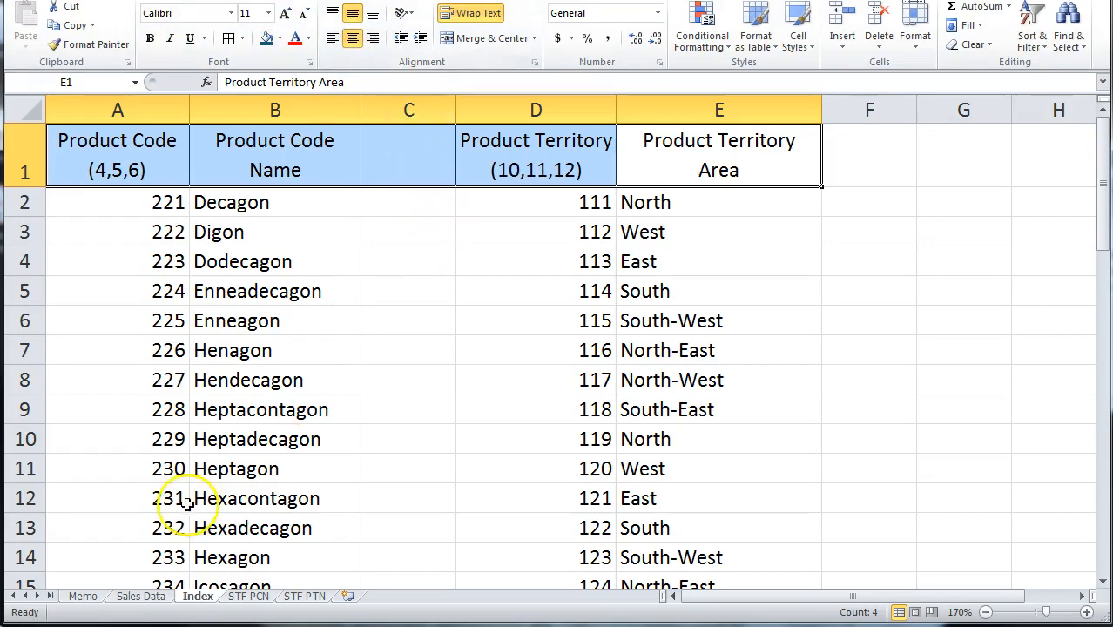
# Step: Set the print area of the Index sheet to A1:E51
pyautogui.moveTo(84, 140); pyautogui.dragTo(669, 556)
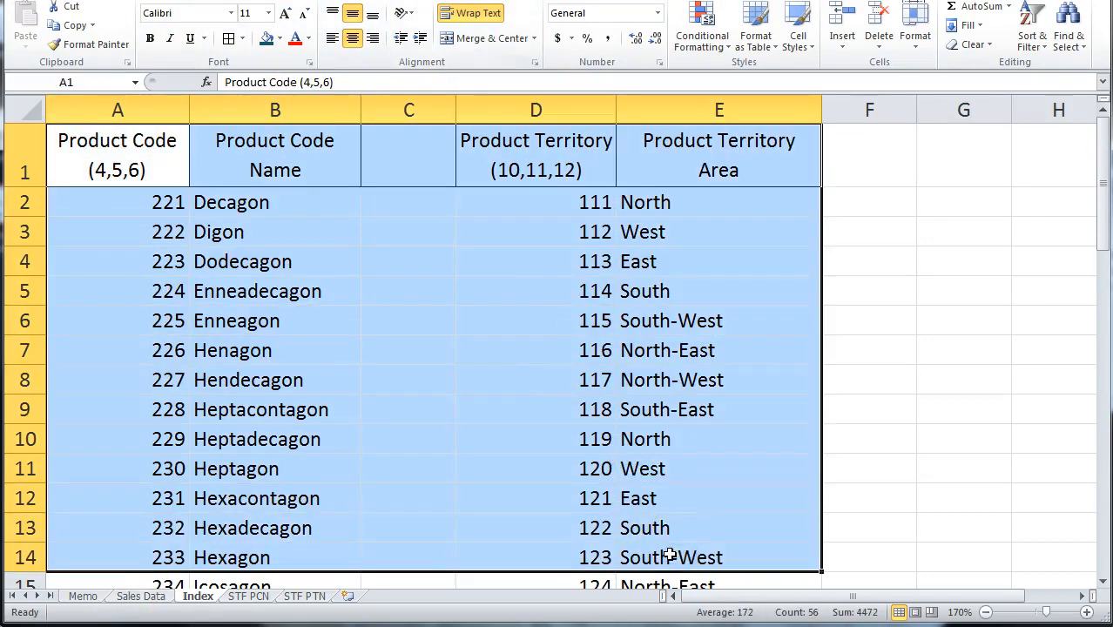
pyautogui.hotkey('ctrl', 'shift', 'Down')
pyautogui.hotkey('shift', 'Down')
pyautogui.moveTo(670, 554); pyautogui.dragTo(669, 553)
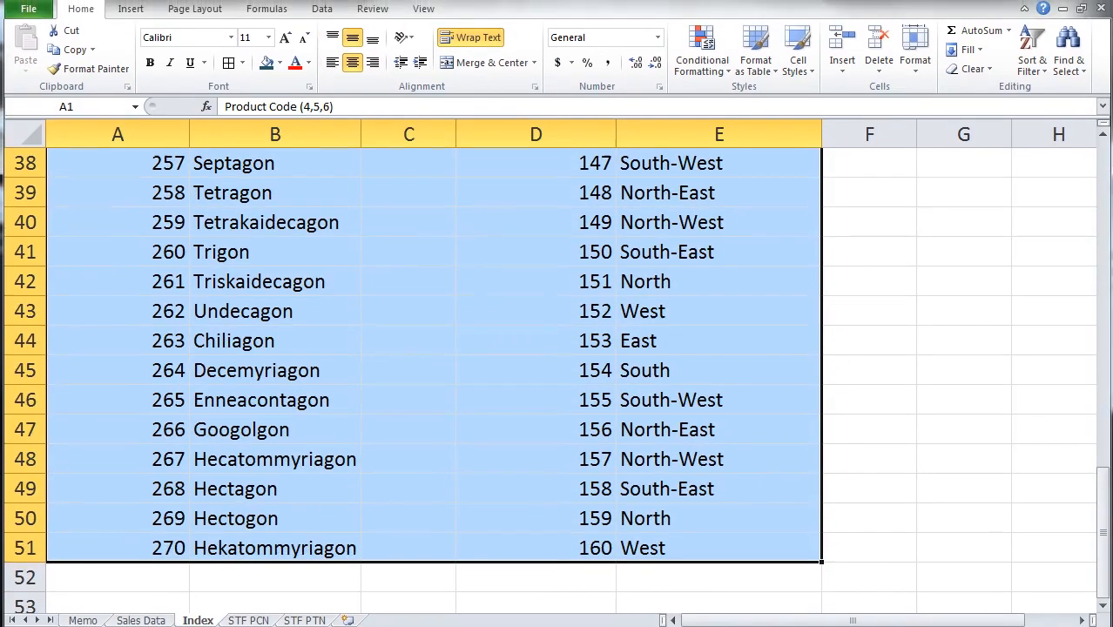
pyautogui.click(187, 21)
pyautogui.click(256, 76)
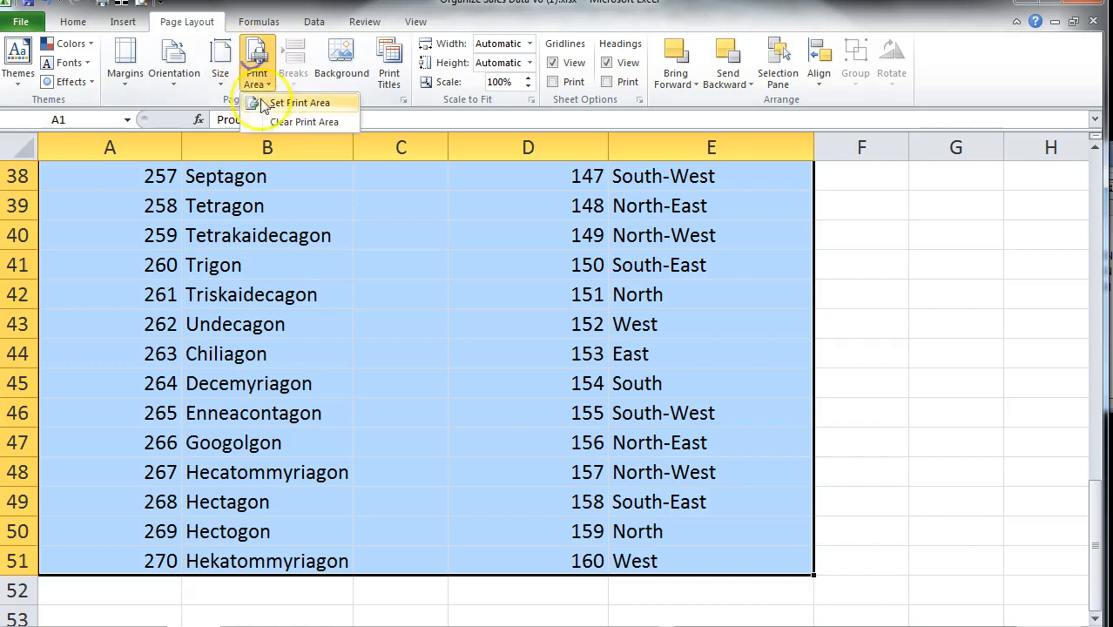
pyautogui.click(275, 104)
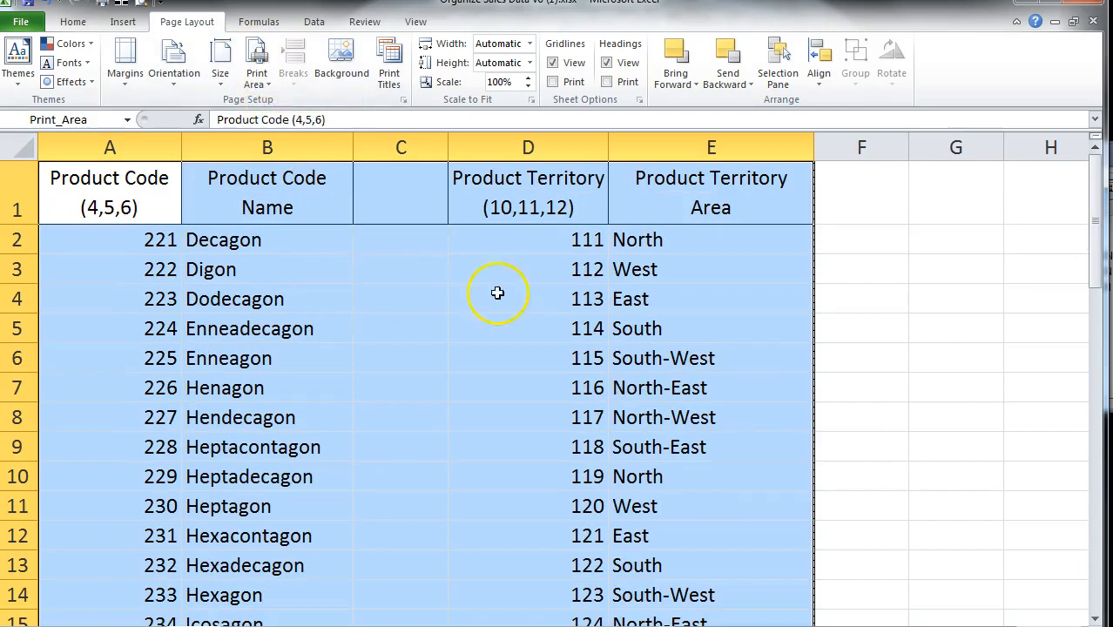
# Step: Set the Index page to landscape, with the workbook file name as header and "Page 1 of ?" as footer
pyautogui.click(404, 101)
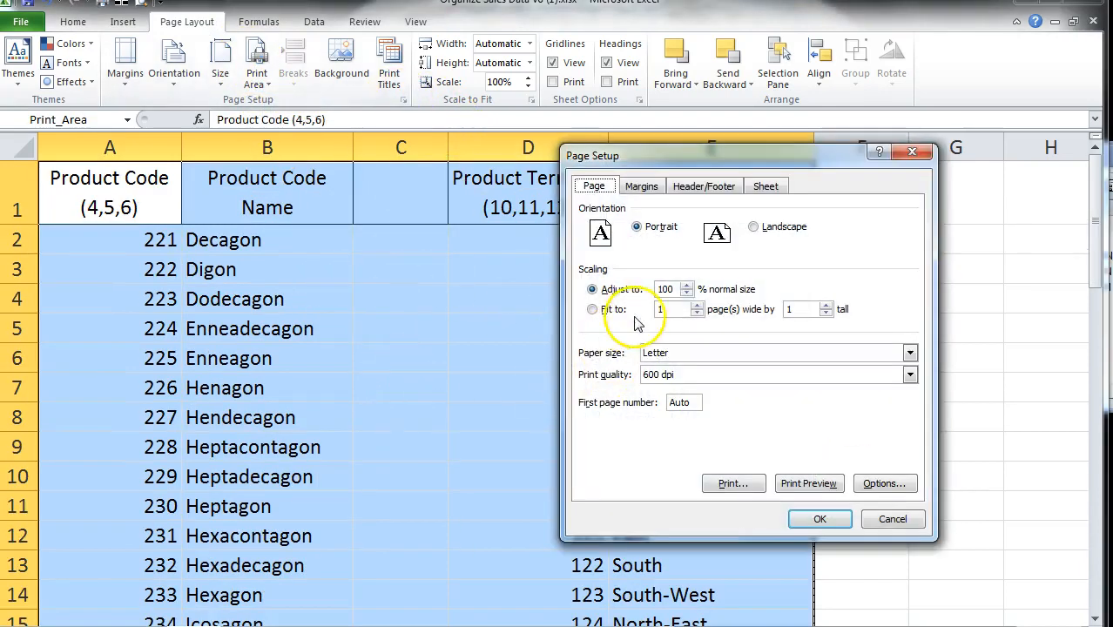
pyautogui.click(754, 227)
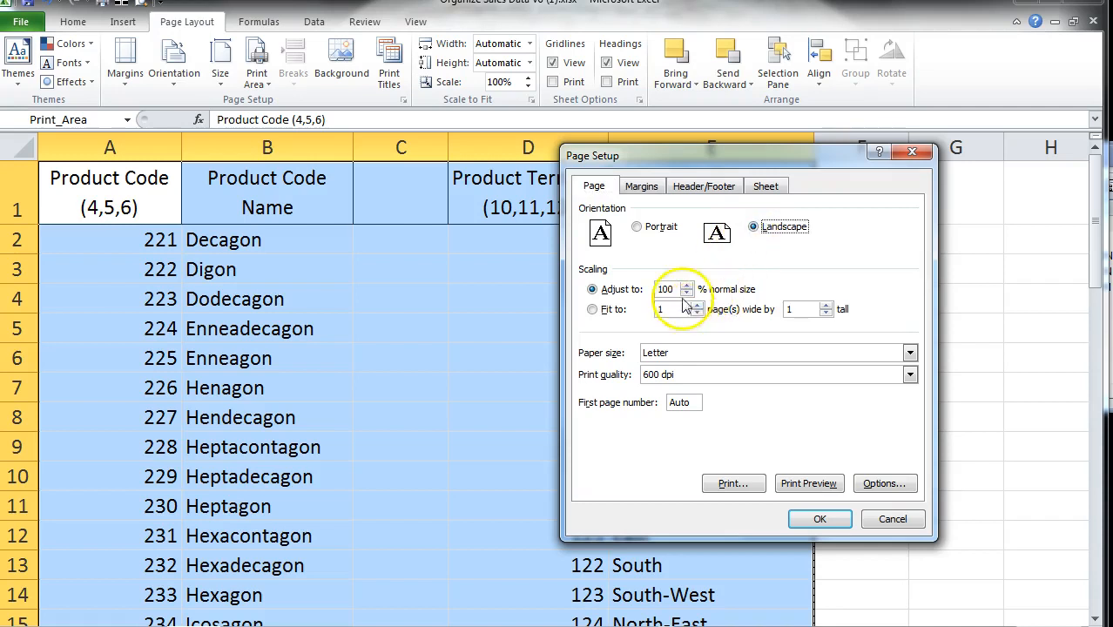
pyautogui.click(684, 190)
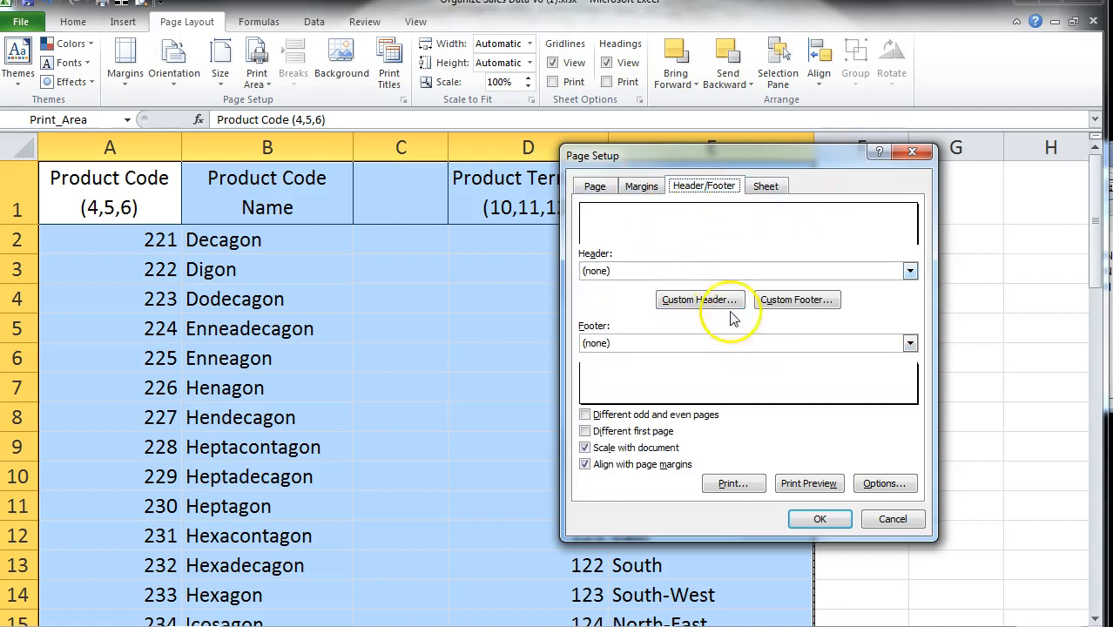
pyautogui.click(690, 343)
pyautogui.click(663, 380)
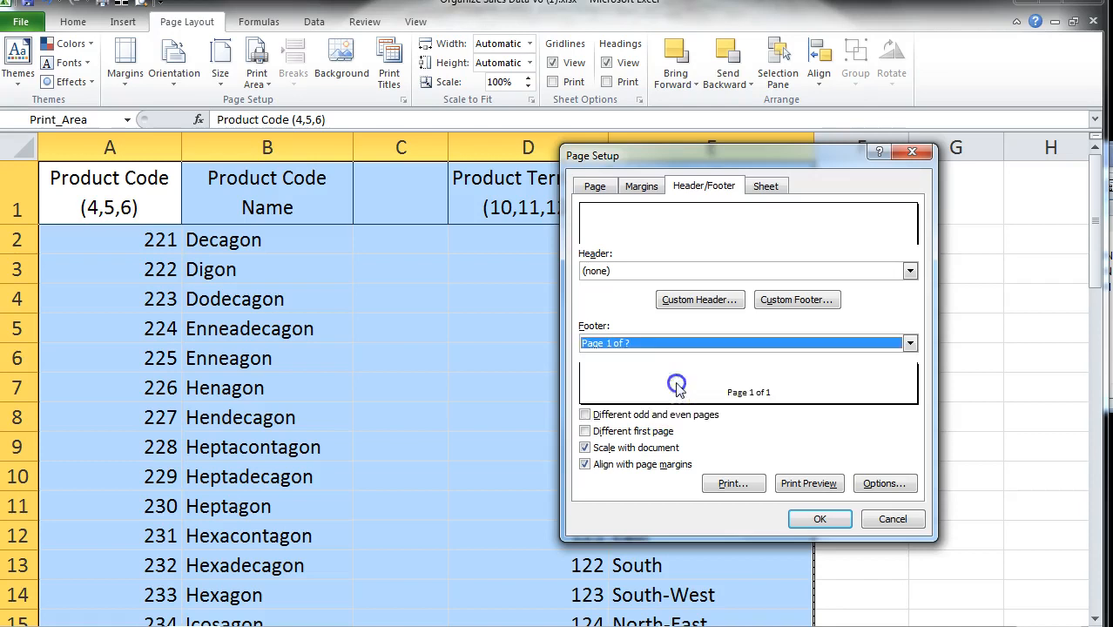
pyautogui.click(655, 271)
pyautogui.click(663, 345)
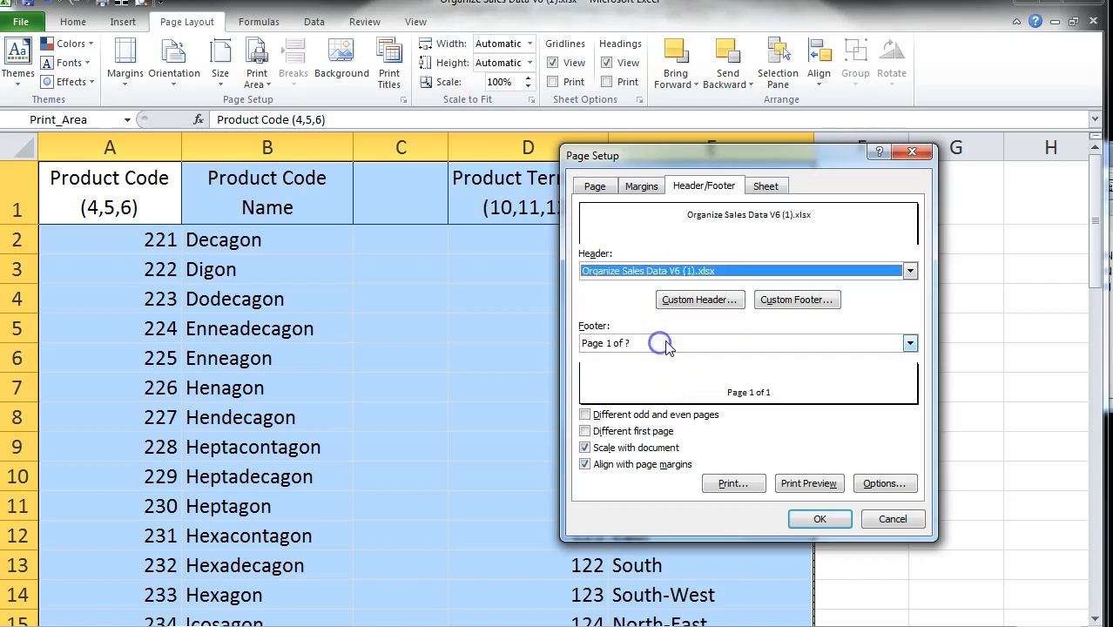
# Step: Set row 1 of the Index sheet to repeat at the top of every printed page
pyautogui.click(764, 186)
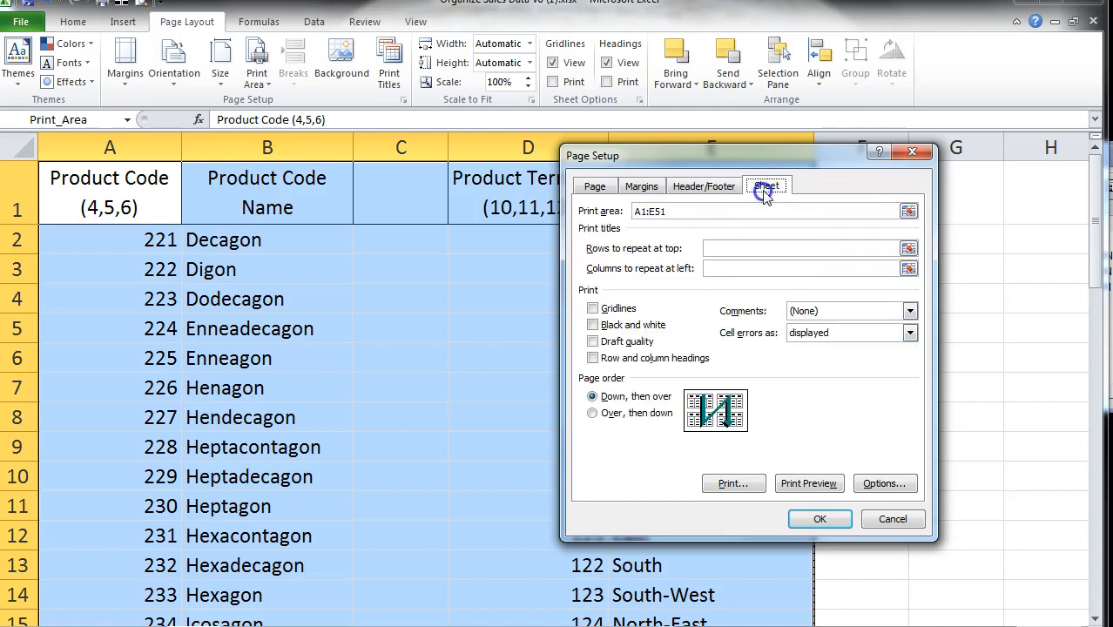
pyautogui.click(908, 249)
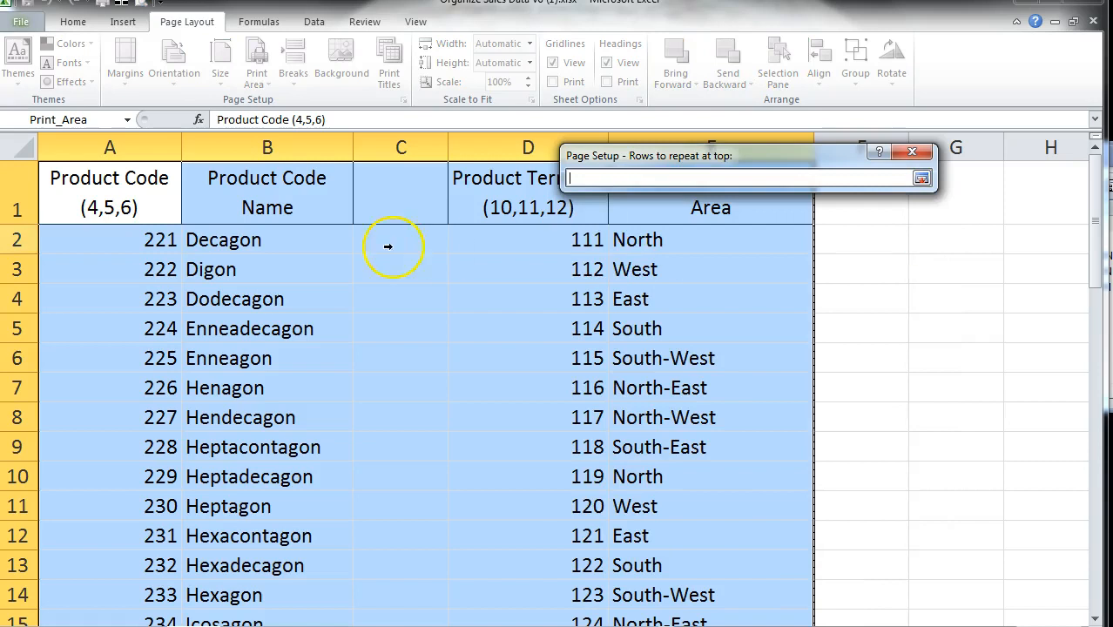
pyautogui.click(13, 184)
pyautogui.click(922, 178)
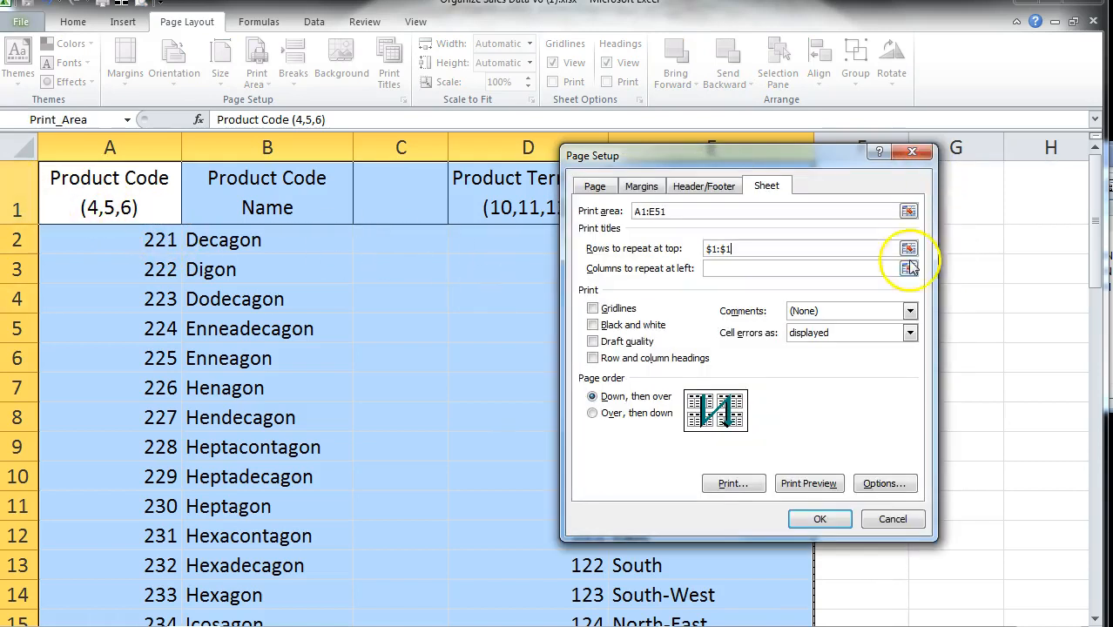
# Step: Check the landscape print preview of the Index sheet and save the workbook
pyautogui.click(808, 484)
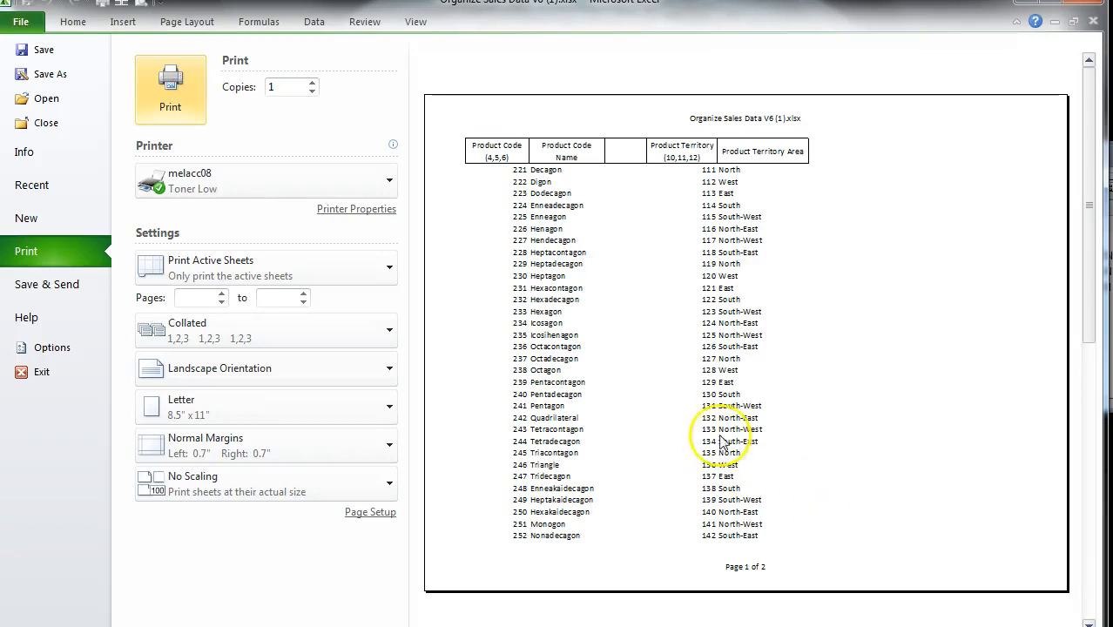
pyautogui.scroll(-1, 719, 410)
pyautogui.scroll(1, 740, 361)
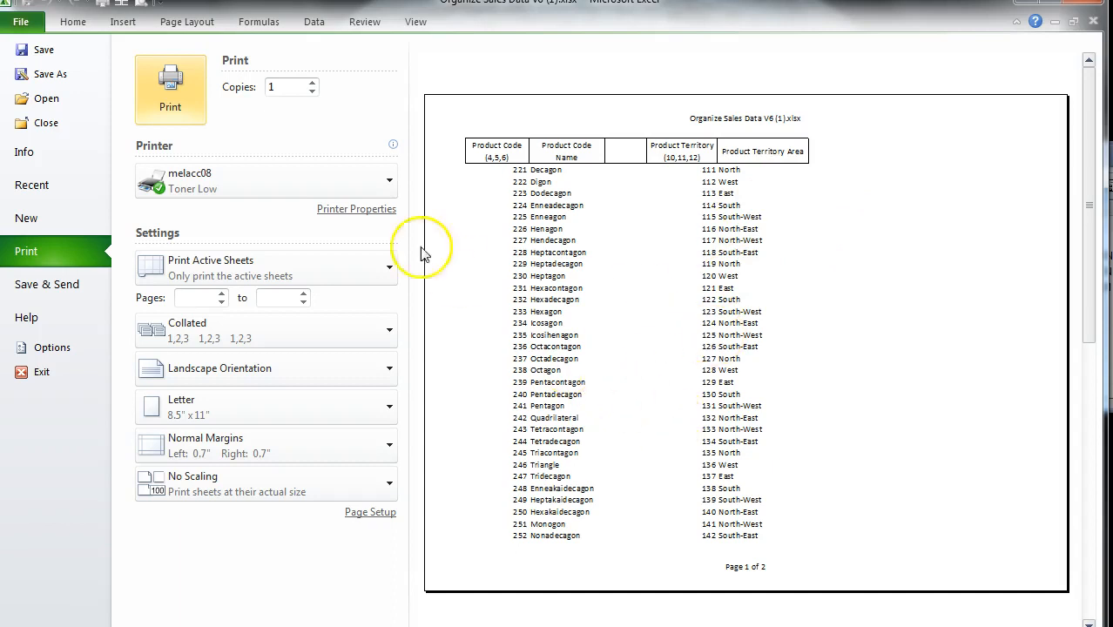
pyautogui.click(46, 50)
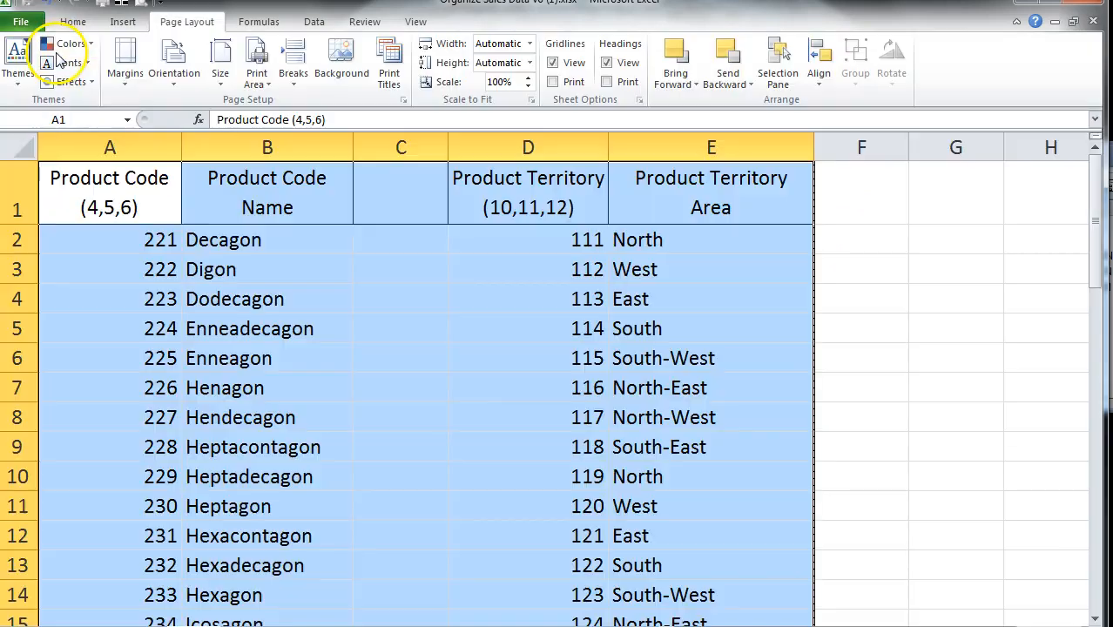
# Step: Change the Index page orientation to portrait and check its pages in the print preview
pyautogui.click(403, 100)
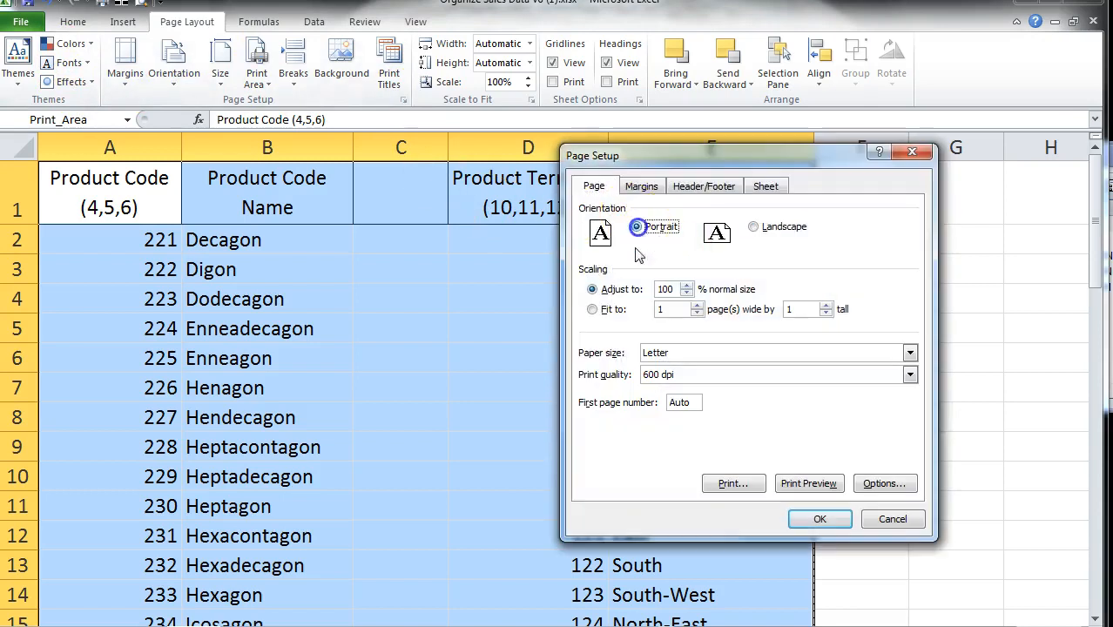
pyautogui.click(808, 483)
pyautogui.scroll(1, 734, 318)
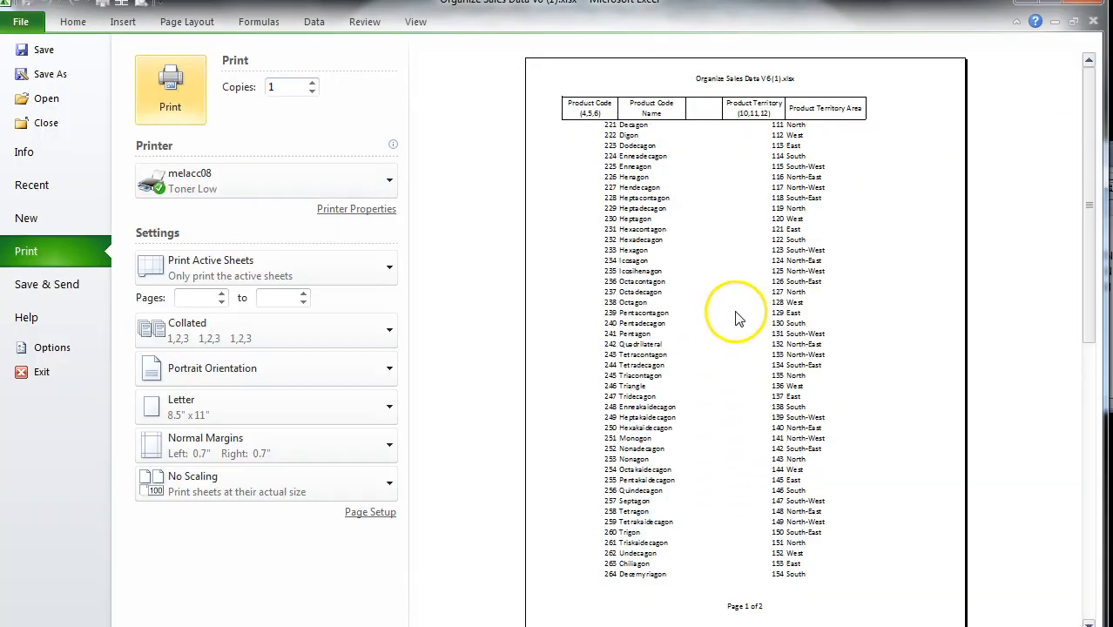
pyautogui.scroll(-1, 700, 321)
pyautogui.scroll(1, 699, 324)
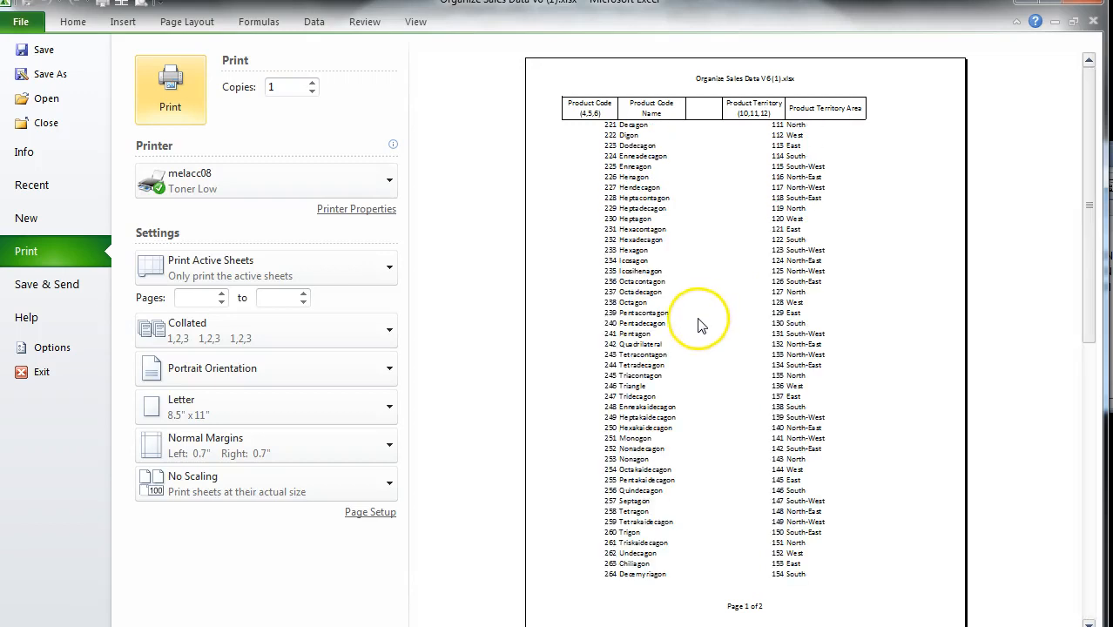
pyautogui.press('Escape')
# Step: Scale the Index printout to fit 1 page wide by 1 tall and check the preview
pyautogui.click(402, 102)
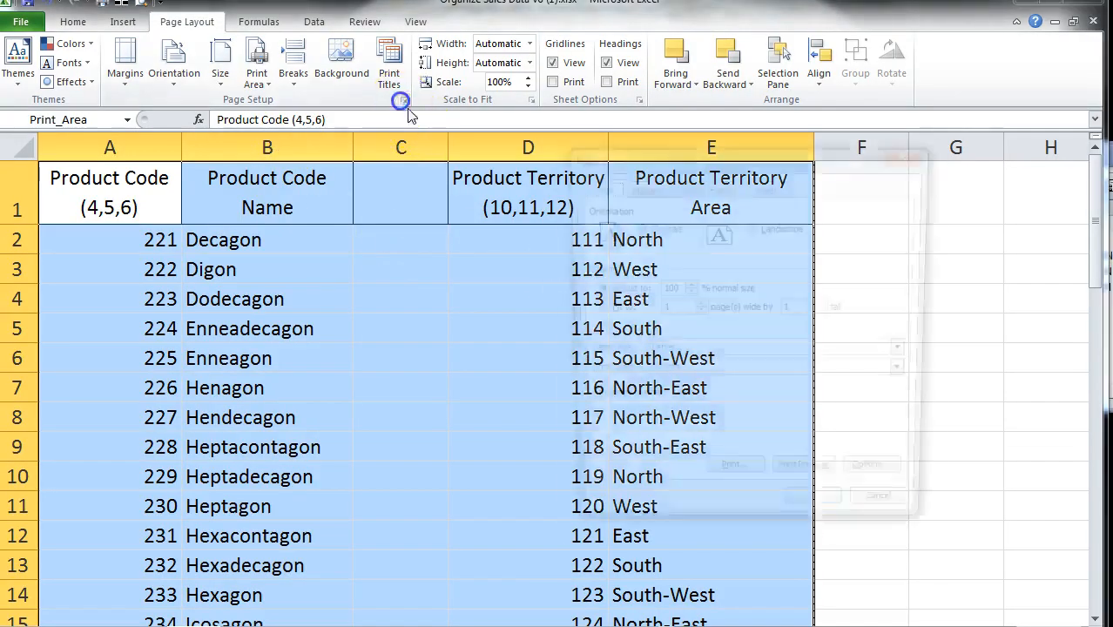
pyautogui.click(592, 309)
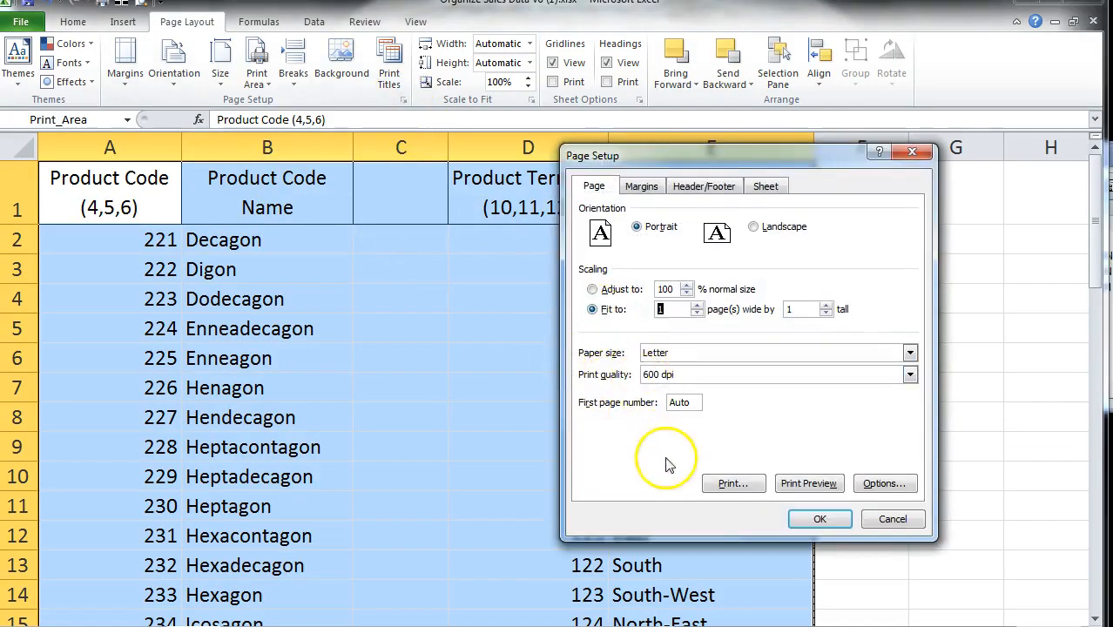
pyautogui.click(808, 484)
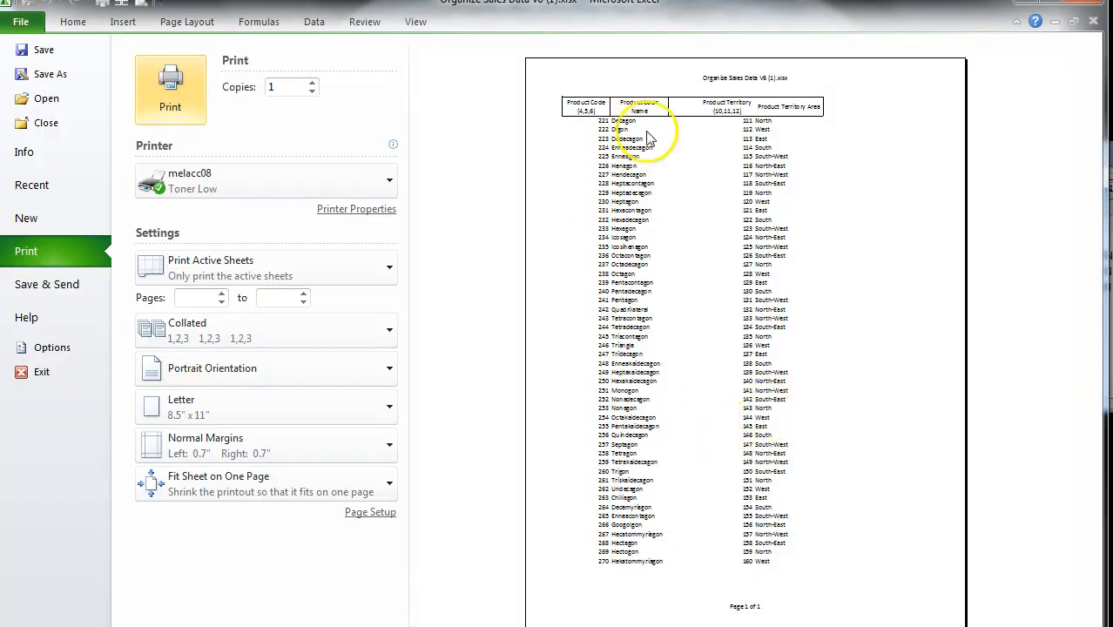
pyautogui.press('Escape')
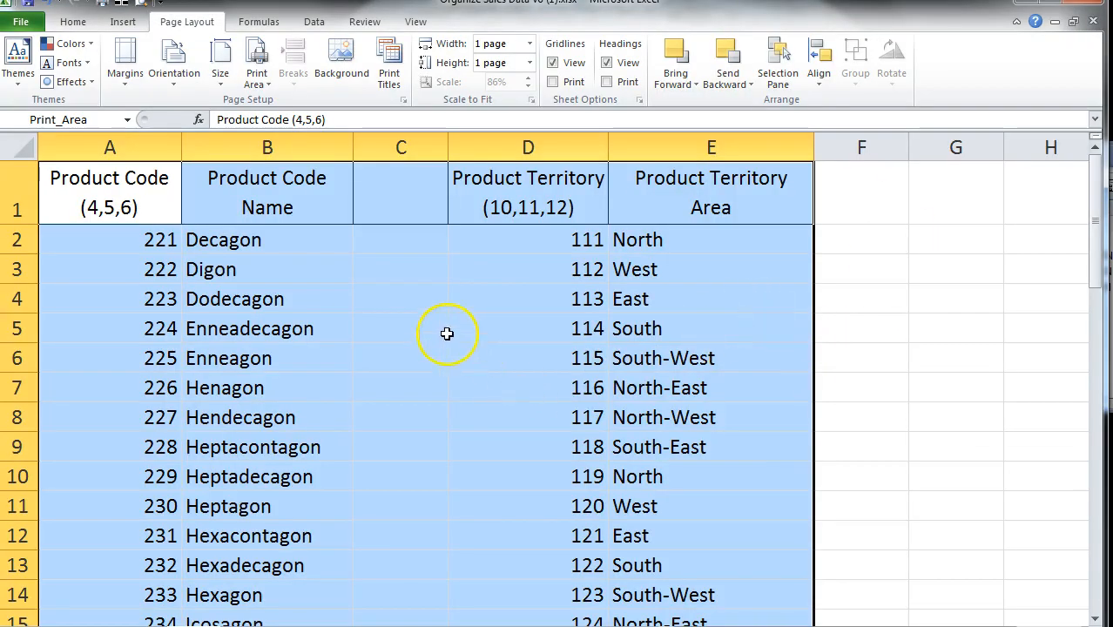
# Step: Freeze the top row of the Index sheet and scroll through the list to check the header
pyautogui.click(213, 405)
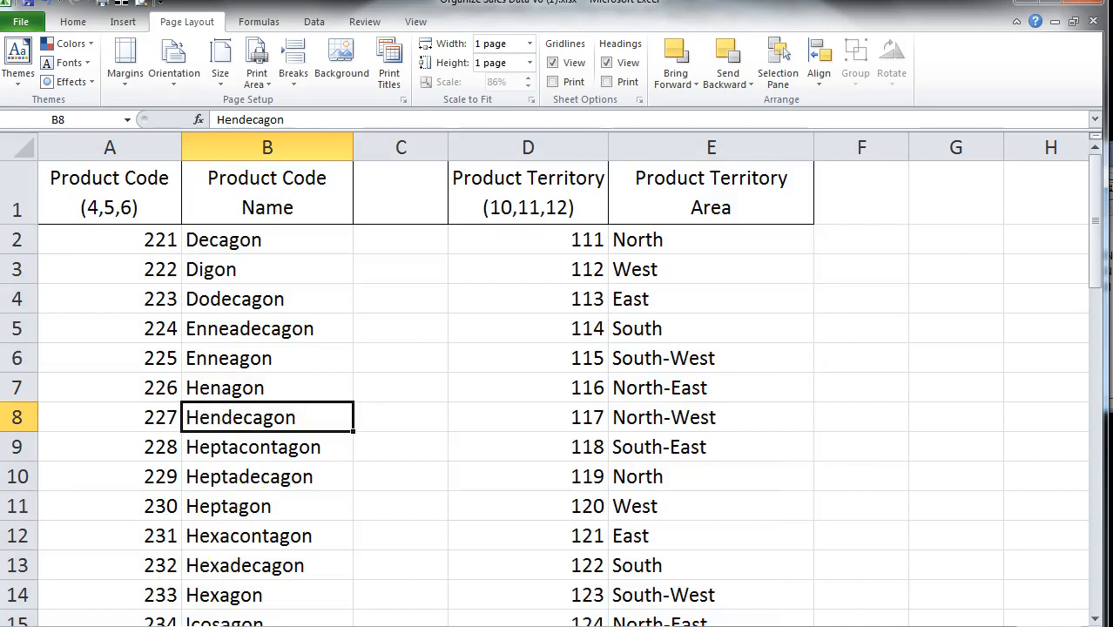
pyautogui.click(17, 195)
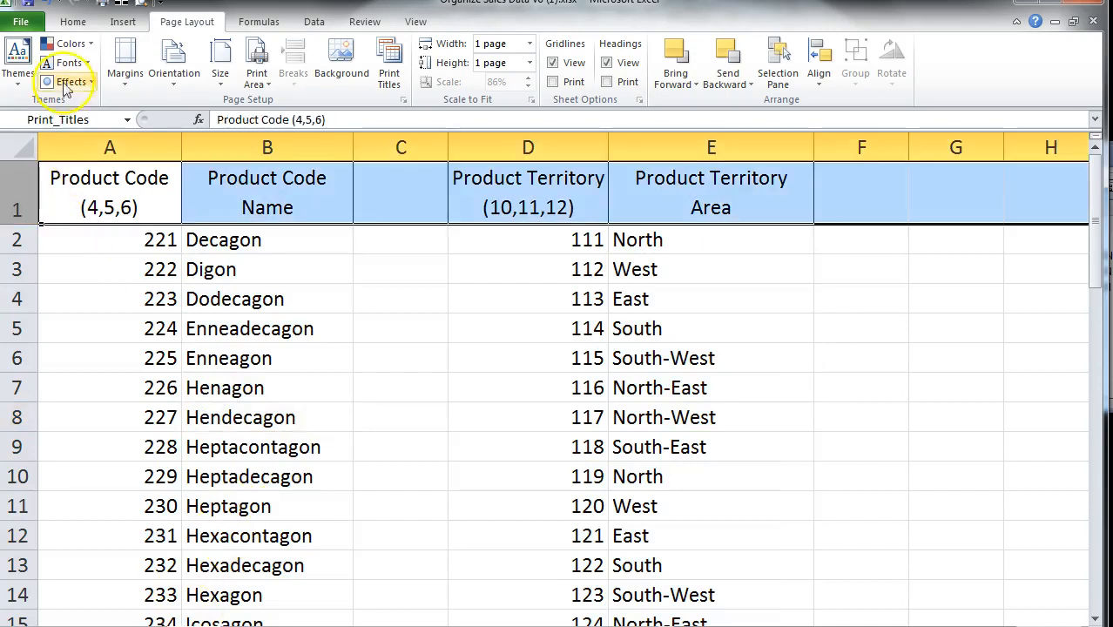
pyautogui.click(313, 22)
pyautogui.click(416, 24)
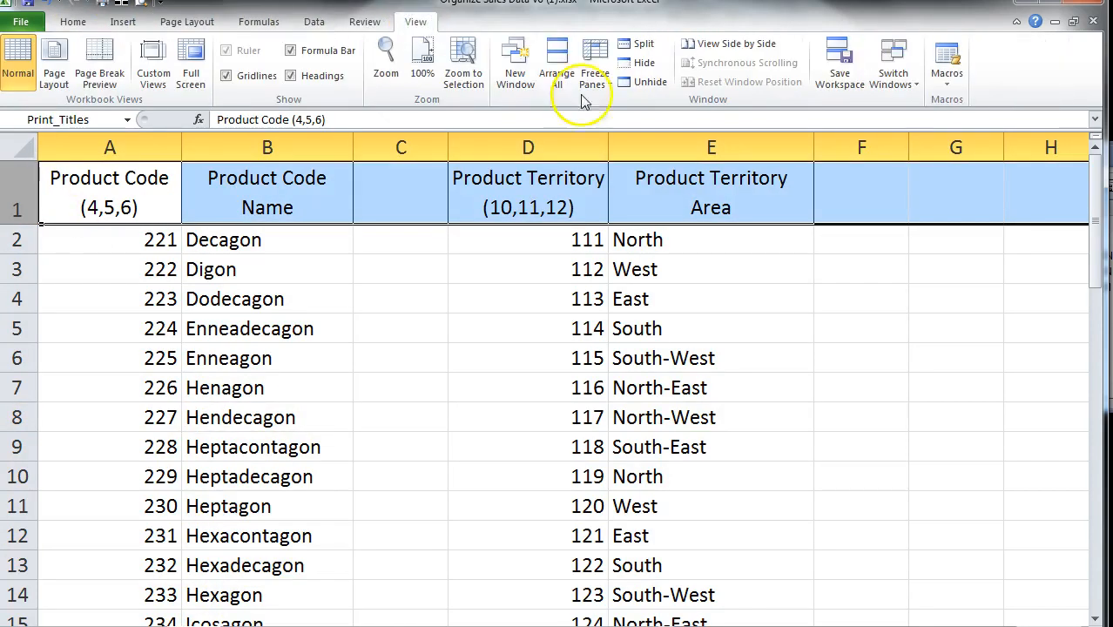
pyautogui.click(595, 69)
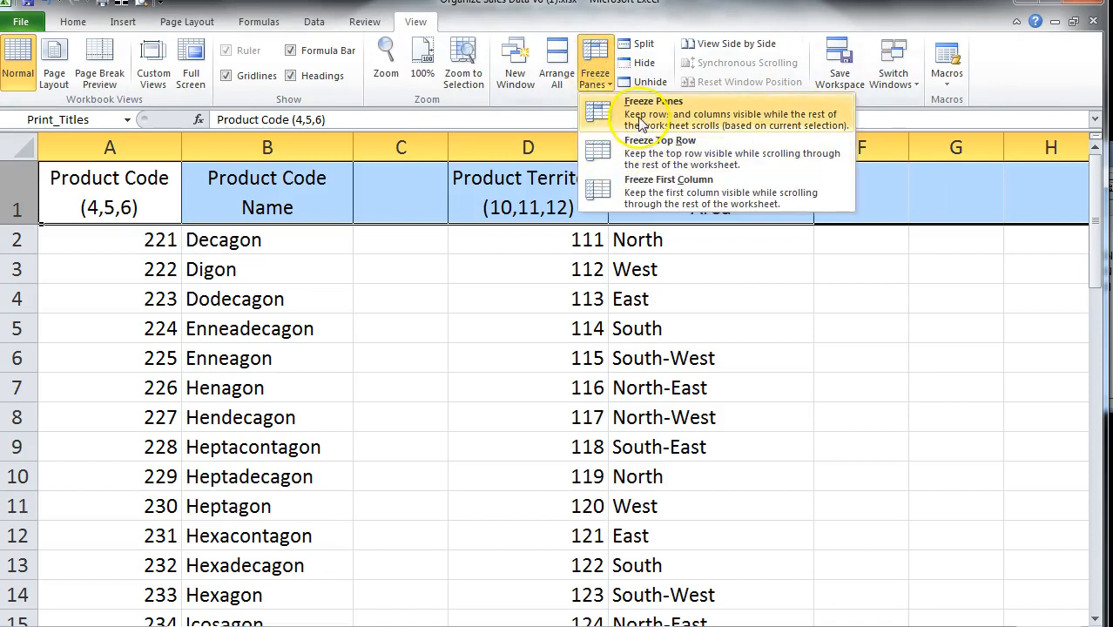
pyautogui.click(642, 162)
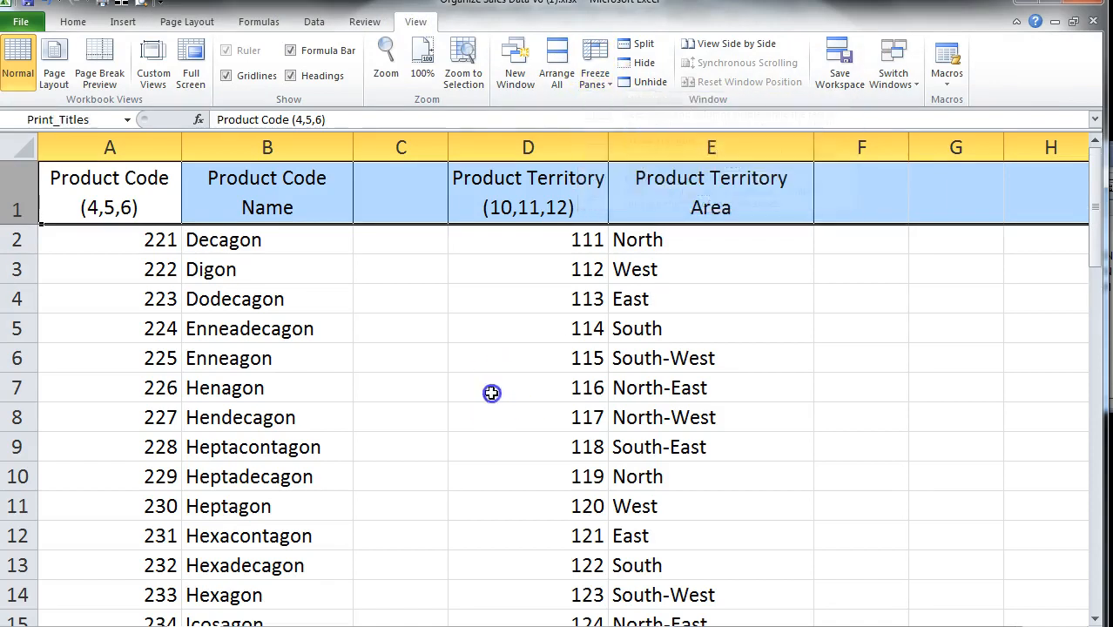
pyautogui.click(488, 390)
pyautogui.scroll(-10, 479, 383)
pyautogui.scroll(10, 466, 367)
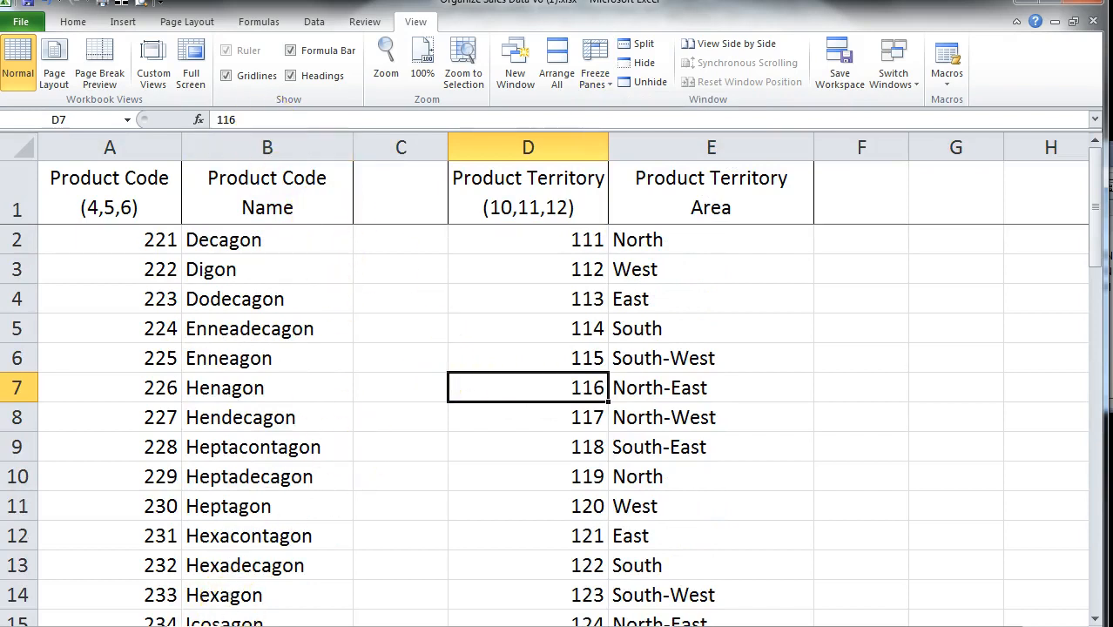
# Step: Freeze the top row of the STF PCN sheet, check it by scrolling, and return to the Memo sheet
pyautogui.click(78, 625)
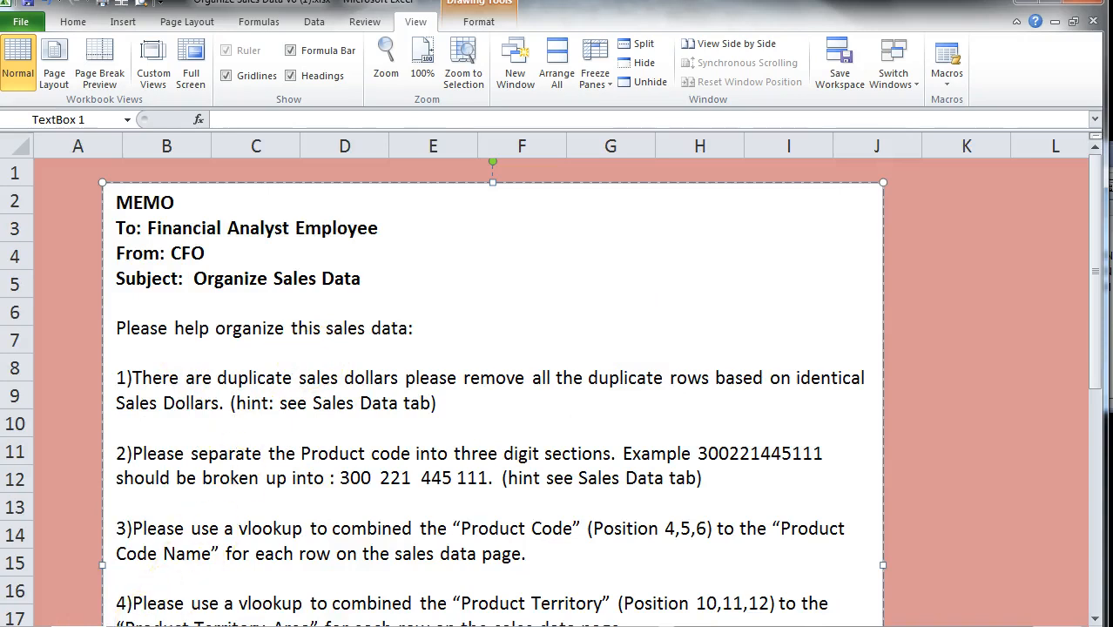
pyautogui.click(244, 626)
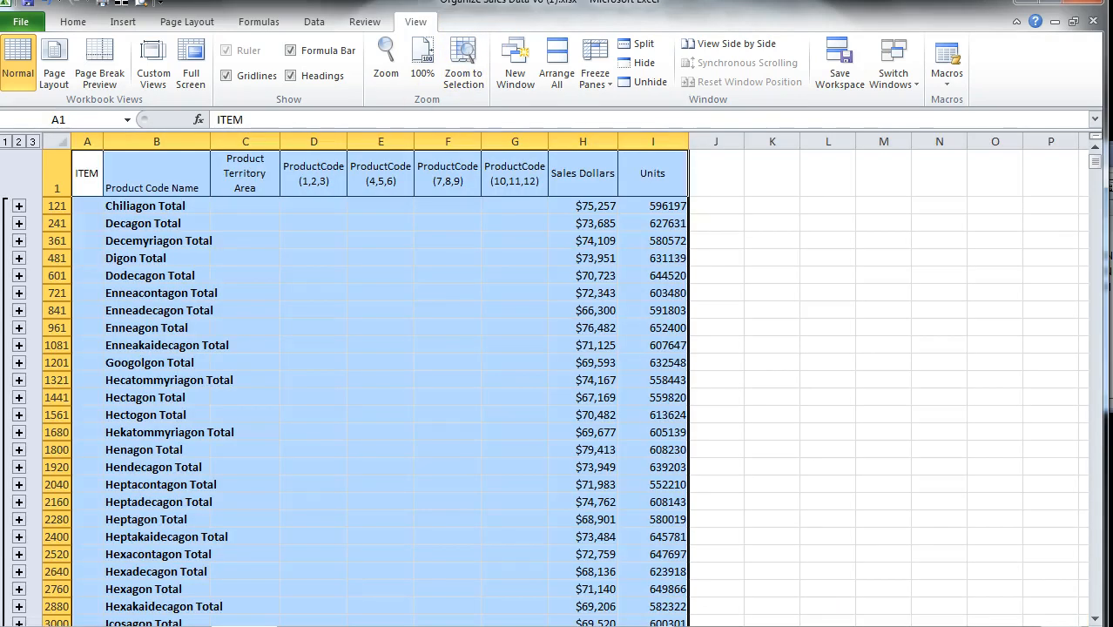
pyautogui.click(585, 191)
pyautogui.click(585, 206)
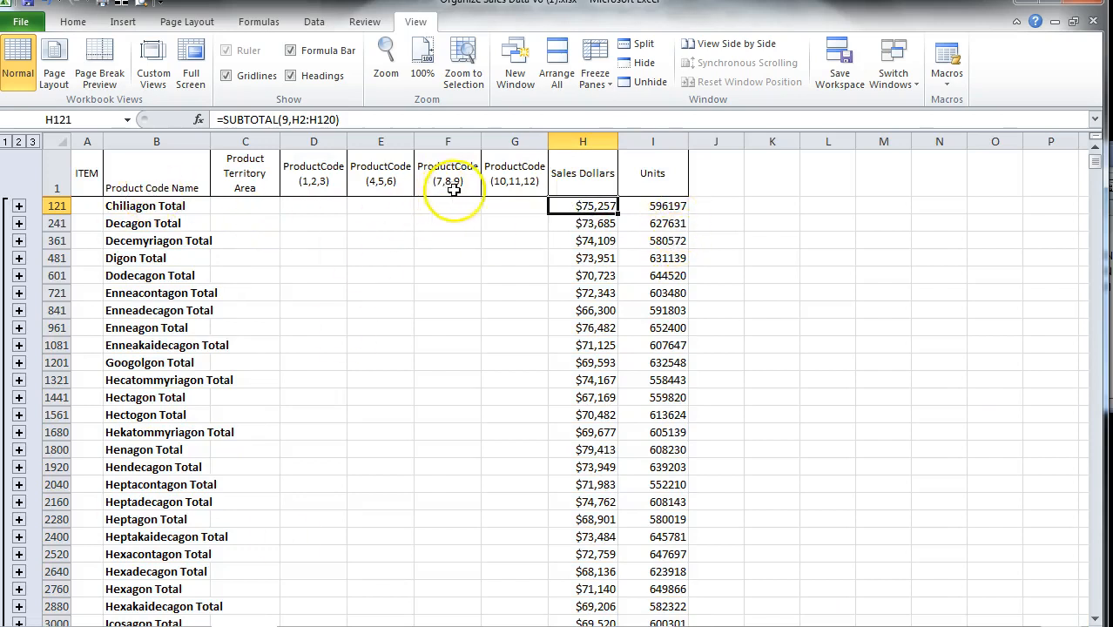
pyautogui.scroll(-2, 378, 385)
pyautogui.scroll(2, 333, 294)
pyautogui.click(57, 174)
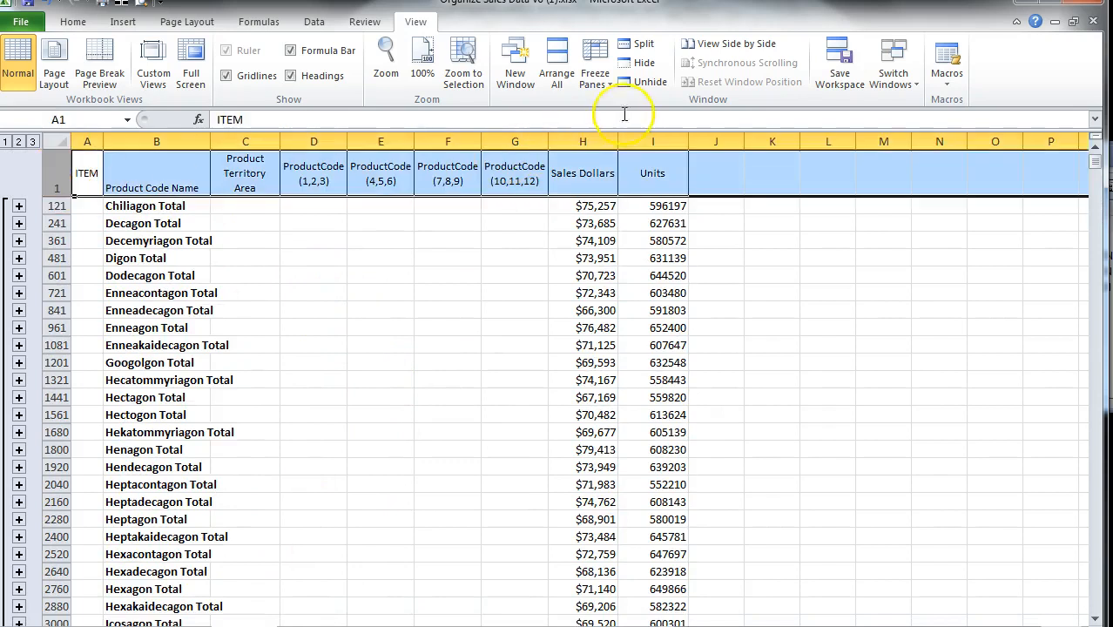
pyautogui.click(594, 76)
pyautogui.click(610, 148)
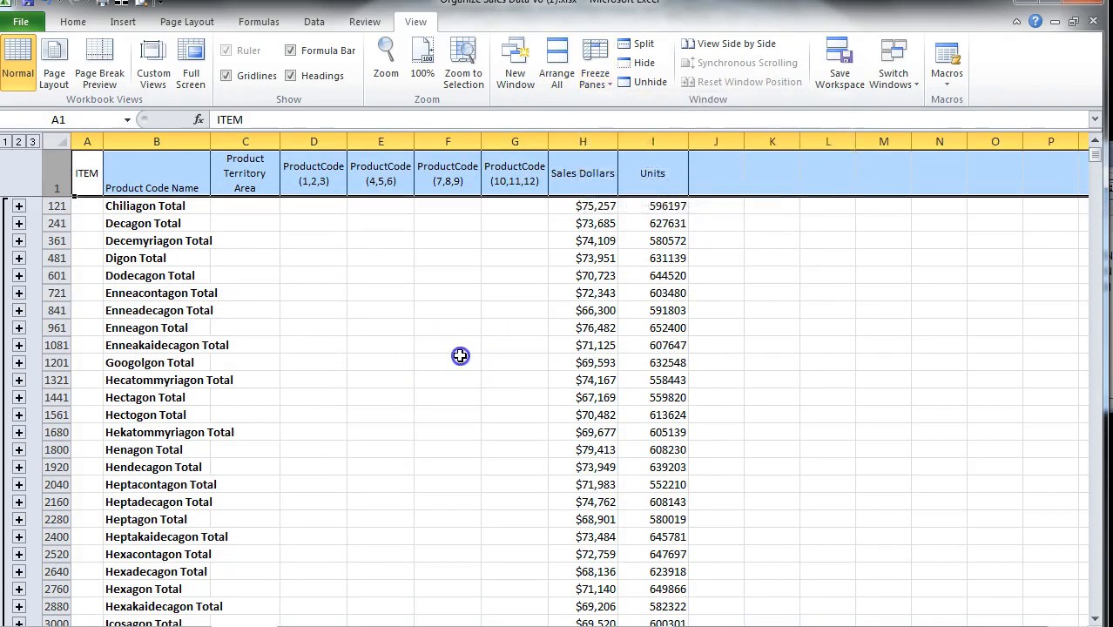
pyautogui.click(456, 357)
pyautogui.scroll(-6, 453, 340)
pyautogui.scroll(6, 442, 324)
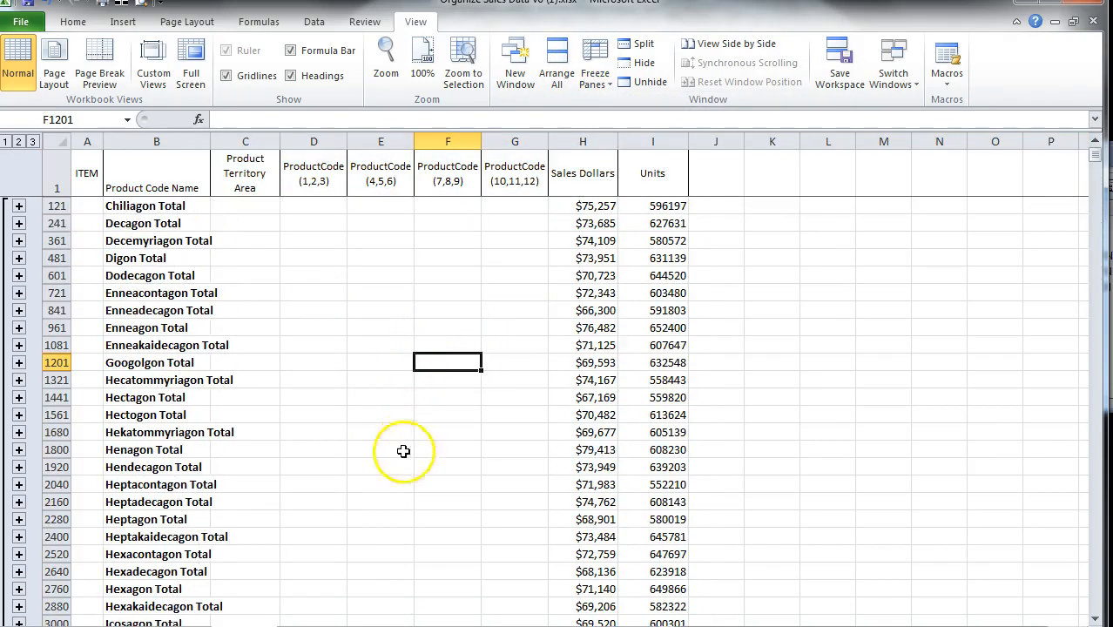
pyautogui.click(91, 625)
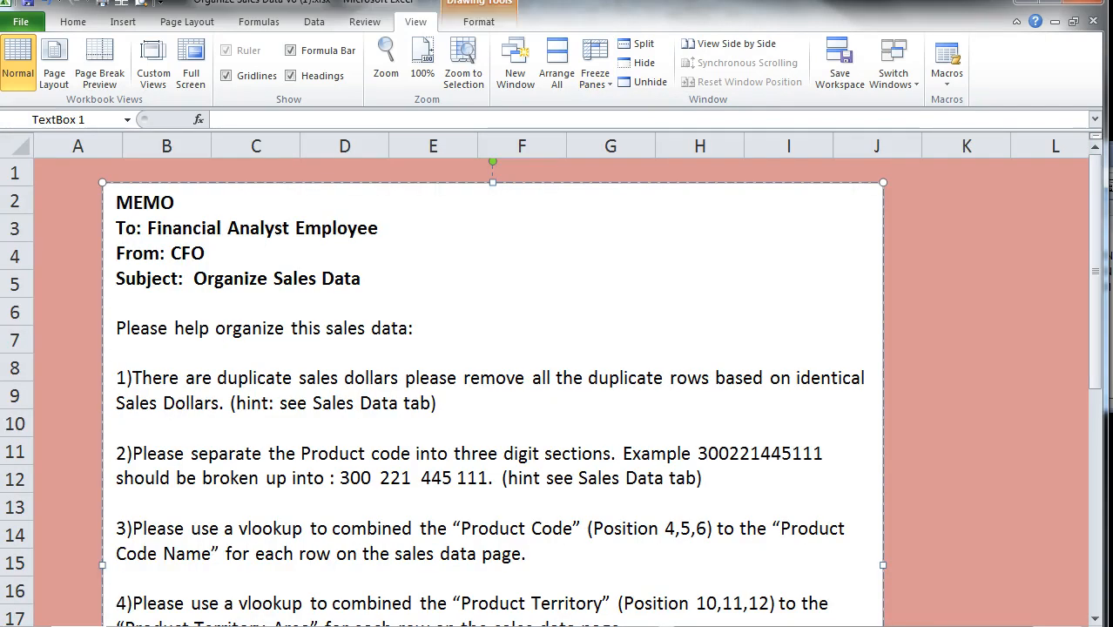